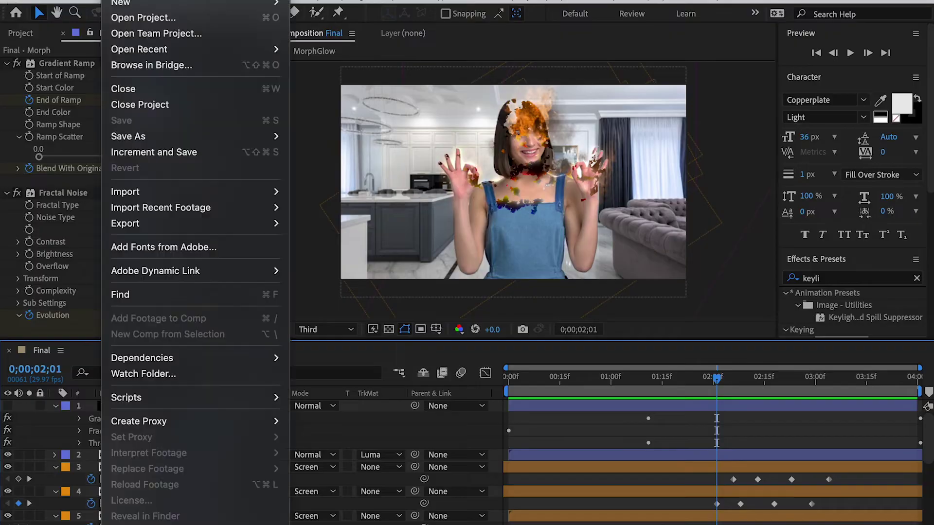
Import BG.jpg and Girl.mp4 into an empty project and create a composition from the Girl.mp4 clip.
mouse_move(137, 7)
left_click(324, 6)
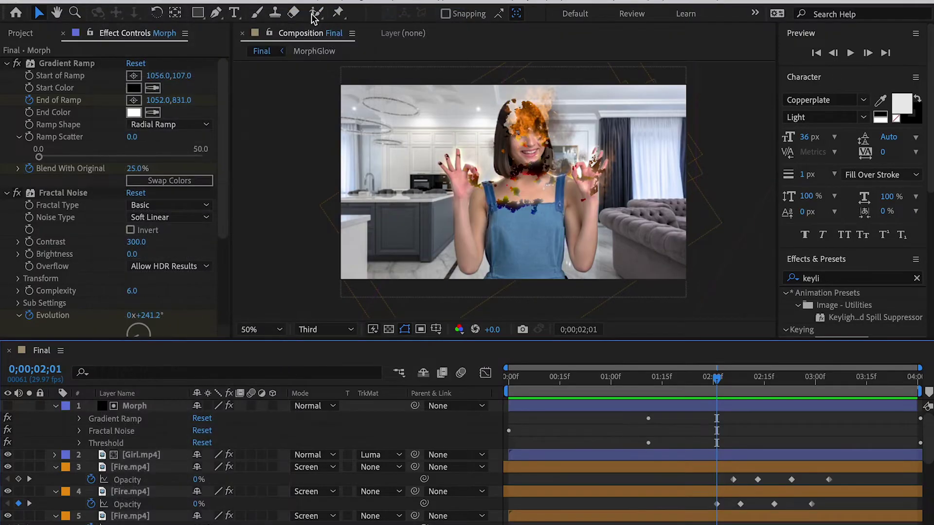
left_click(789, 120, "super")
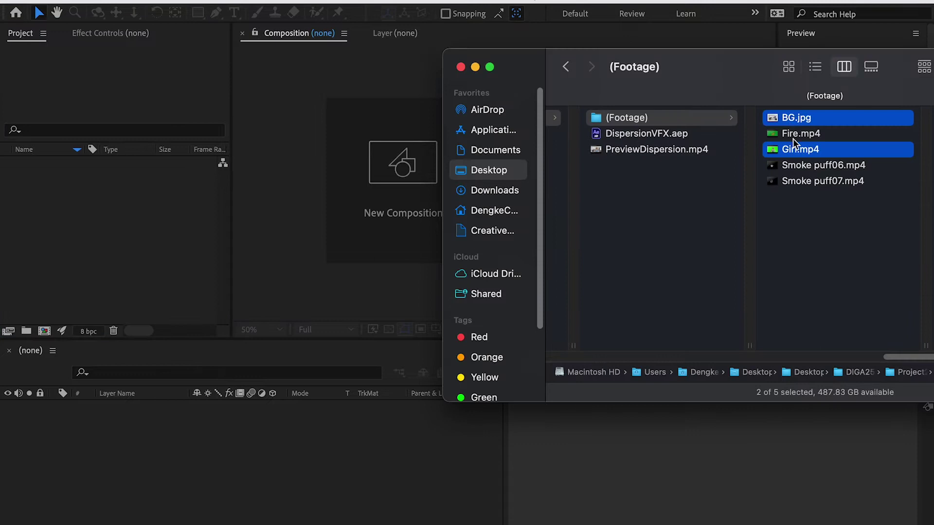
left_click_drag(793, 143, 130, 257)
left_click(32, 163)
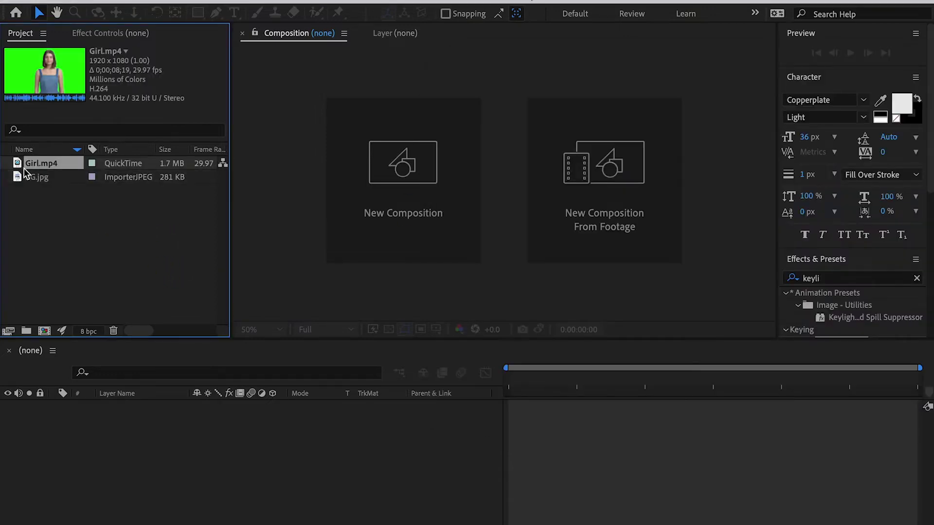
left_click_drag(32, 162, 47, 332)
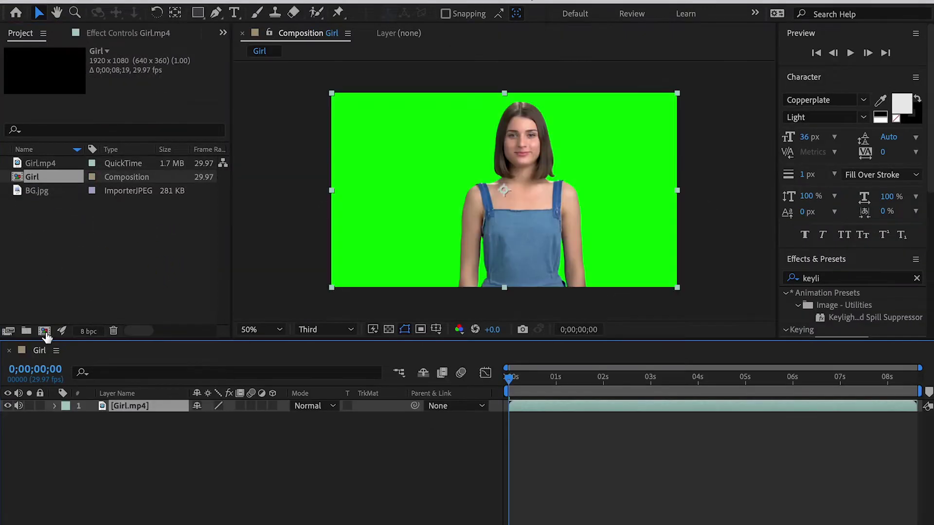
Key out the green background of the Girl.mp4 layer with Keylight (1.2) and turn on the transparency grid.
left_click(817, 277)
type("keylig")
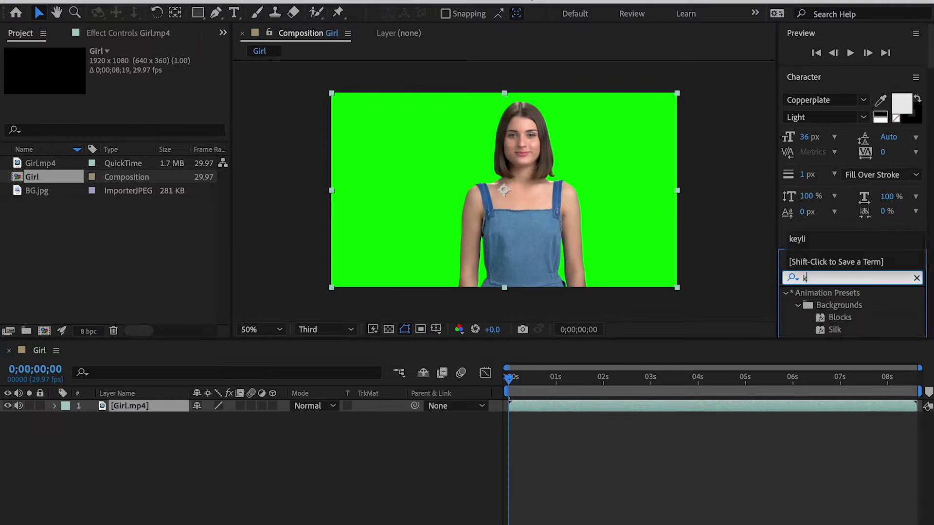
left_click_drag(930, 183, 930, 256)
left_click_drag(847, 208, 520, 220)
left_click(153, 155)
left_click(370, 140)
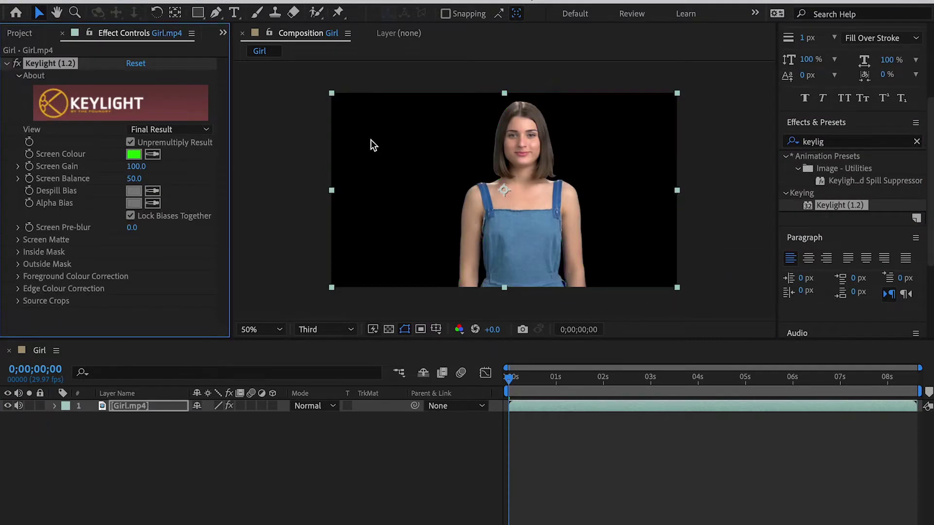
left_click(390, 330)
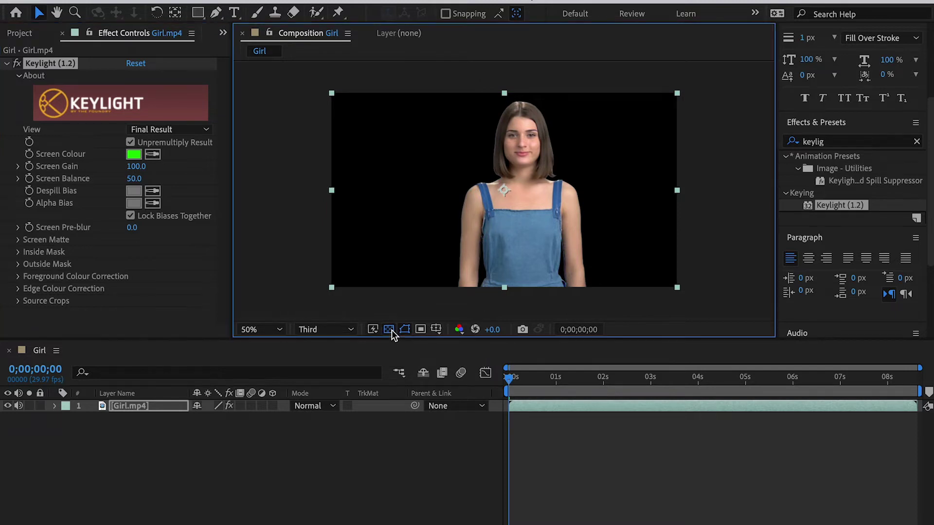
Add BG.jpg to the composition beneath the Girl.mp4 layer and move the current time to 0;00;01;15.
left_click(21, 34)
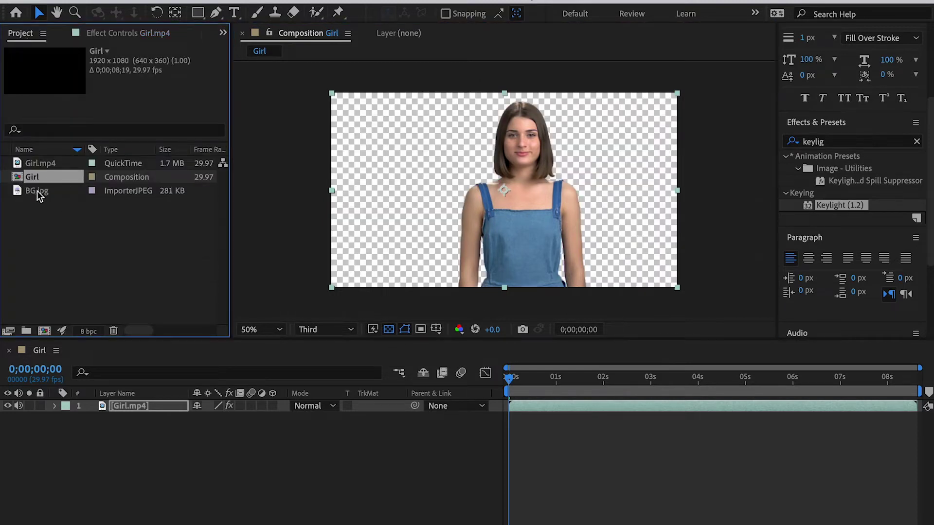
left_click_drag(39, 193, 165, 472)
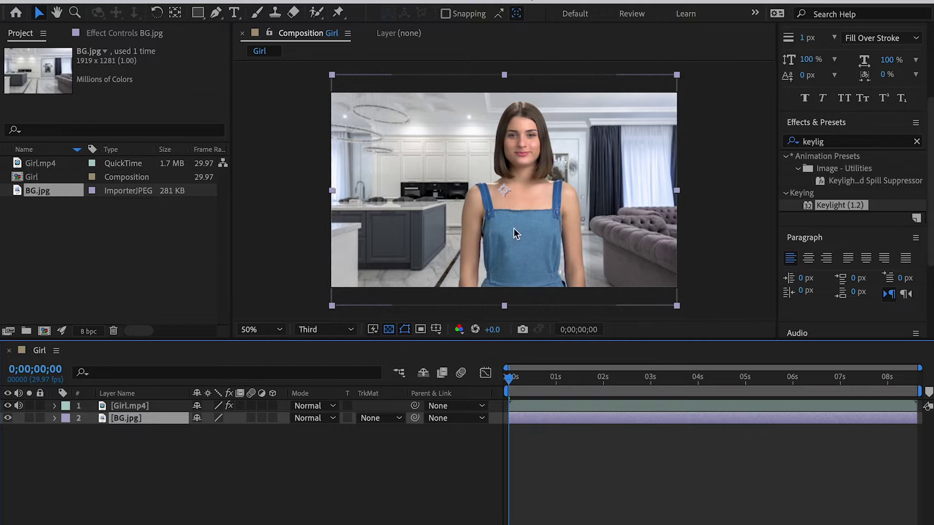
left_click_drag(535, 375, 580, 377)
Create a black 1920 x 1080 px solid layer named Mask above the Girl.mp4 layer.
right_click(126, 464)
mouse_move(144, 477)
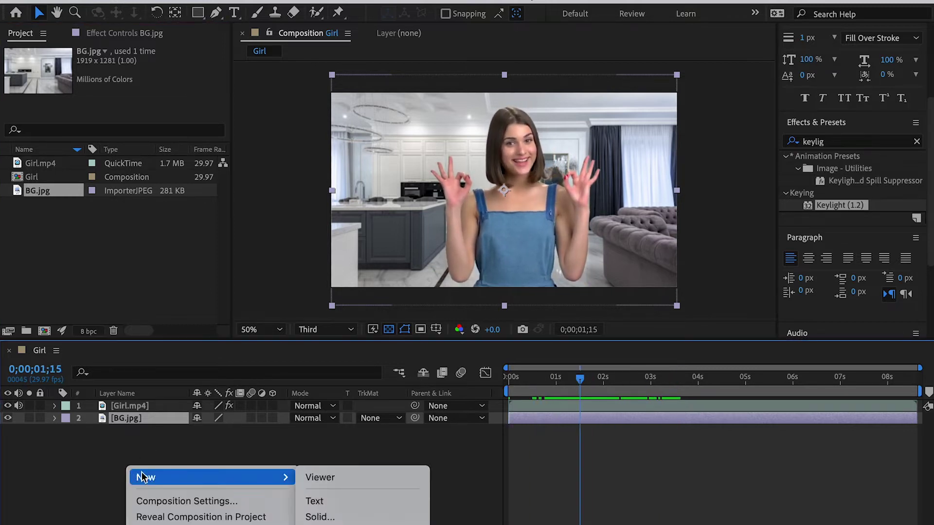
left_click(350, 517)
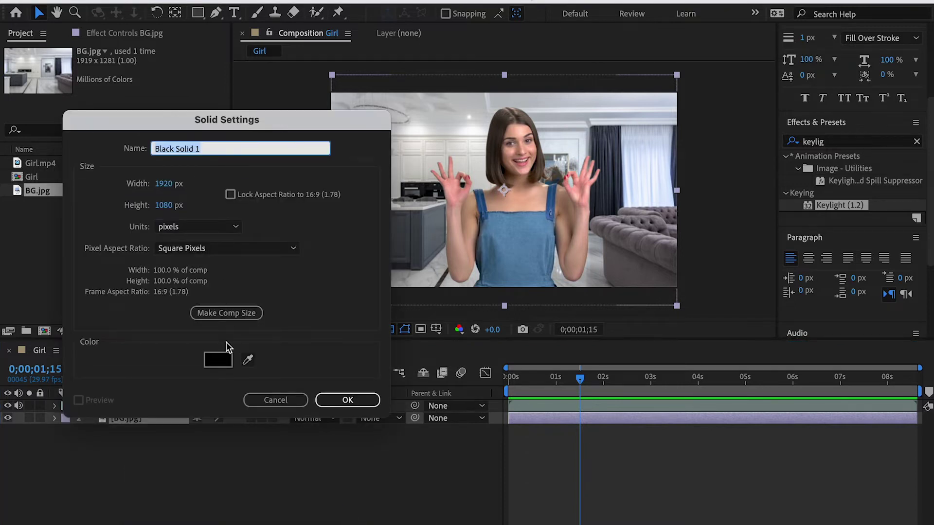
type("Mask")
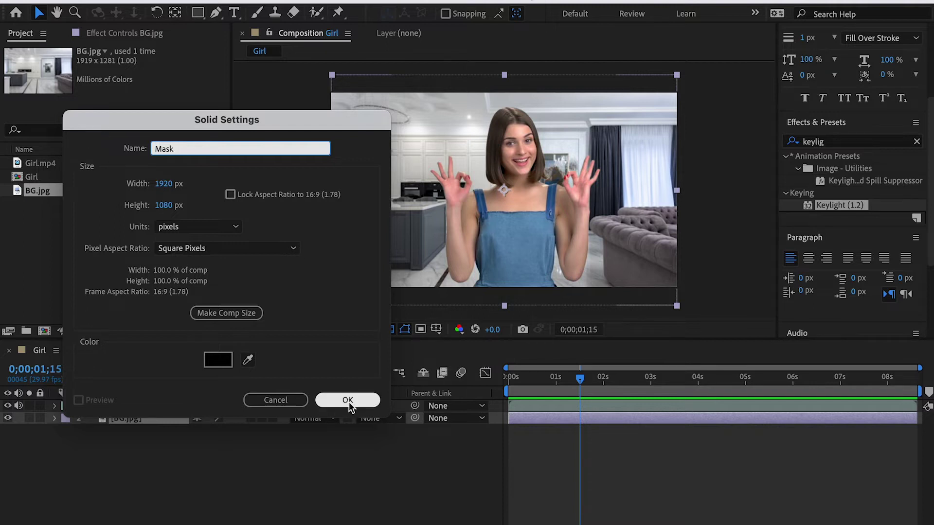
left_click(349, 402)
left_click(218, 360)
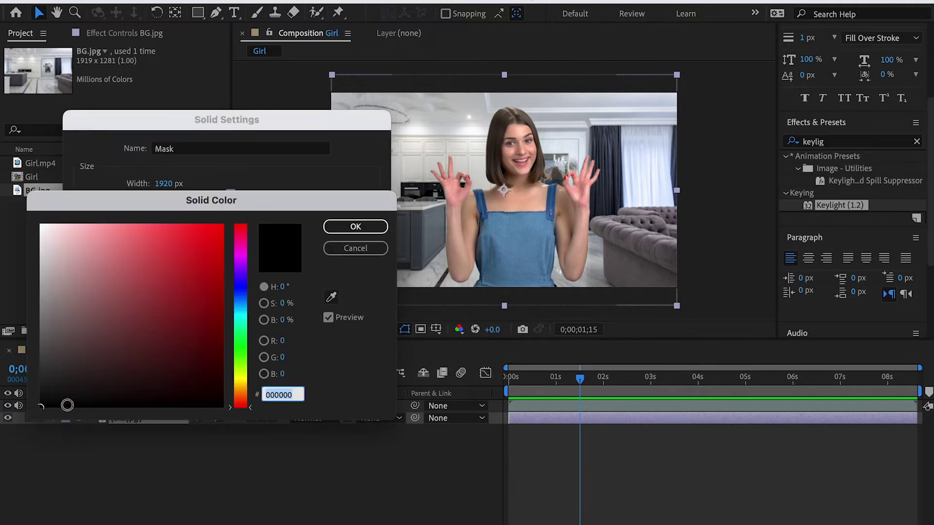
left_click(356, 227)
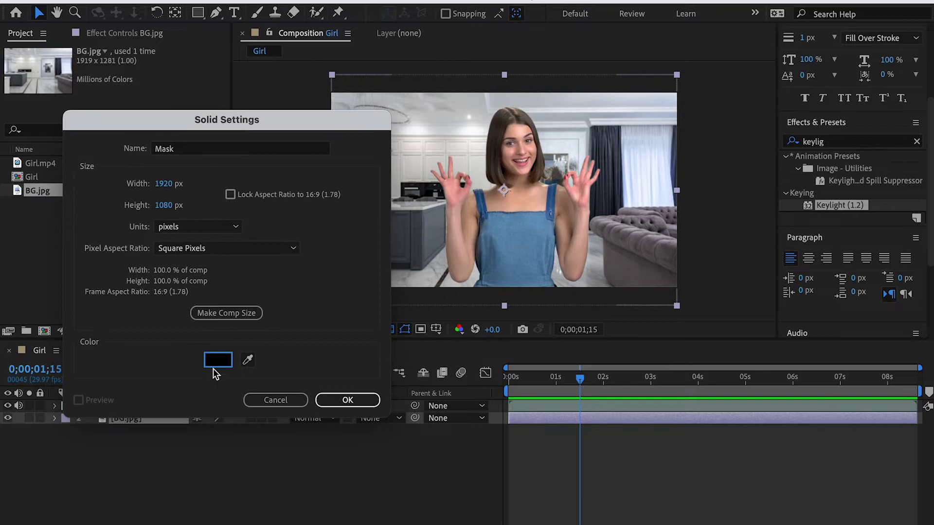
left_click(358, 398)
left_click(10, 405)
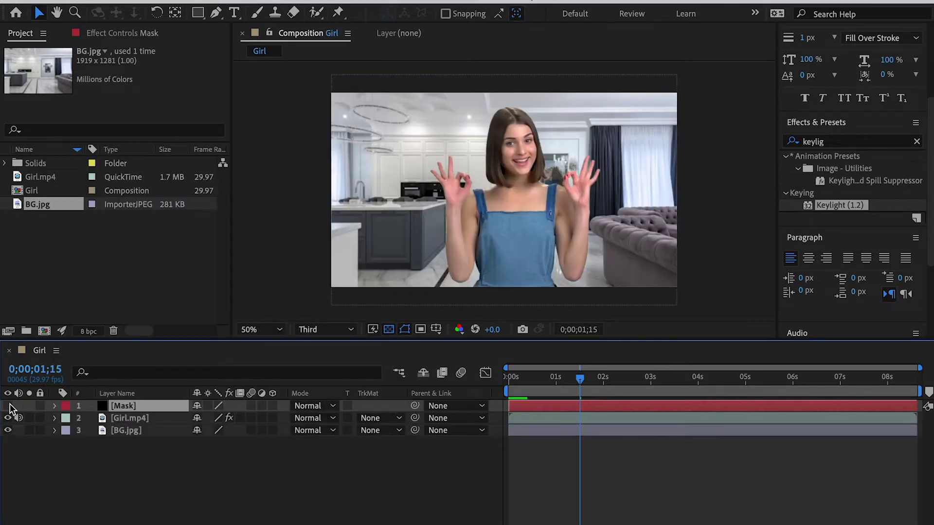
left_click(10, 405)
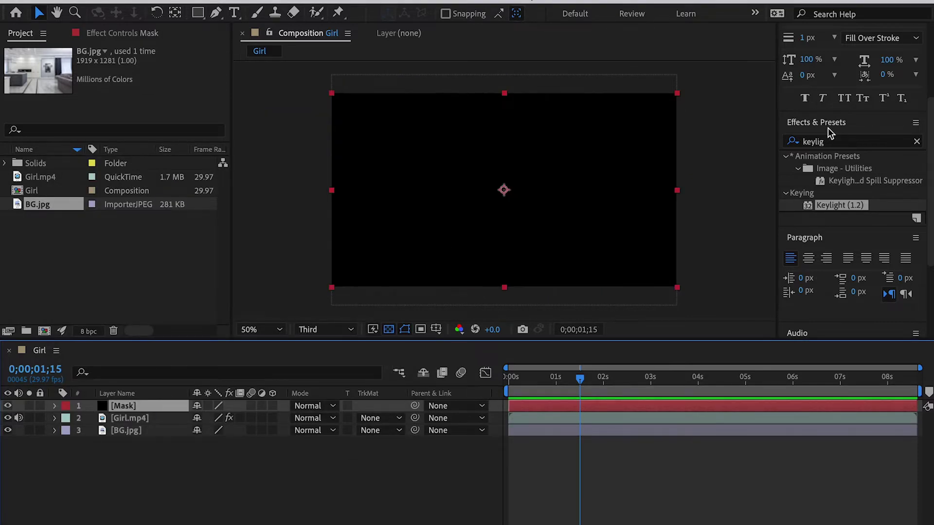
Apply the Gradient Ramp effect to the Mask layer and set its ramp shape to Radial Ramp.
left_click(811, 141)
key("BackSpace")
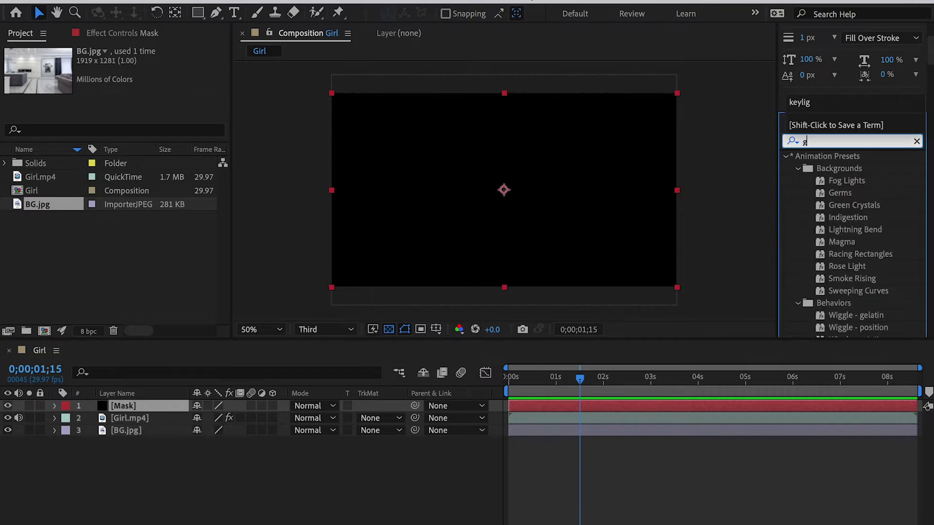
type("gradient")
left_click(870, 218)
left_click_drag(871, 218, 155, 409)
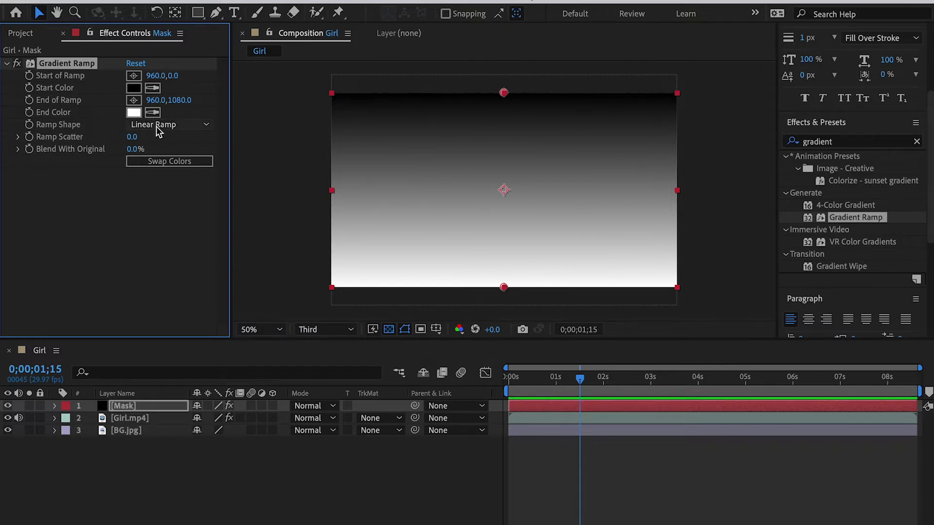
left_click(159, 128)
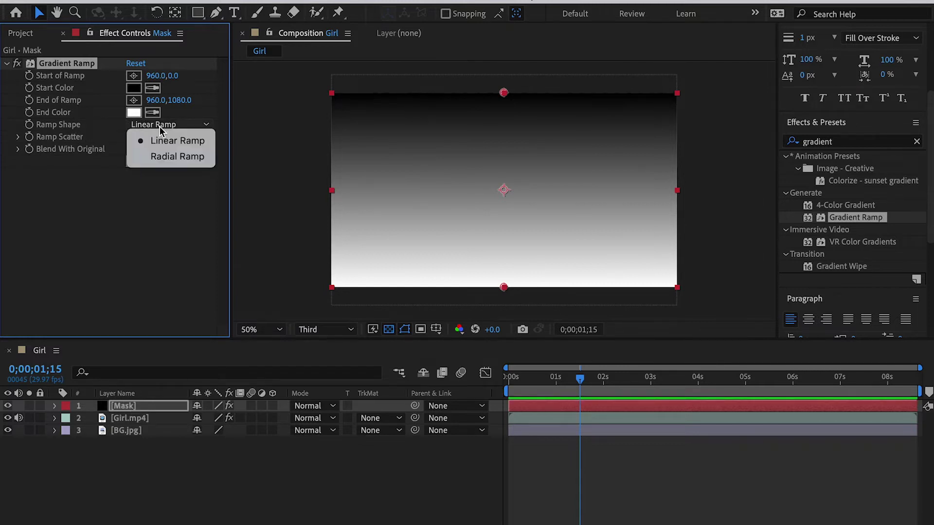
left_click(180, 156)
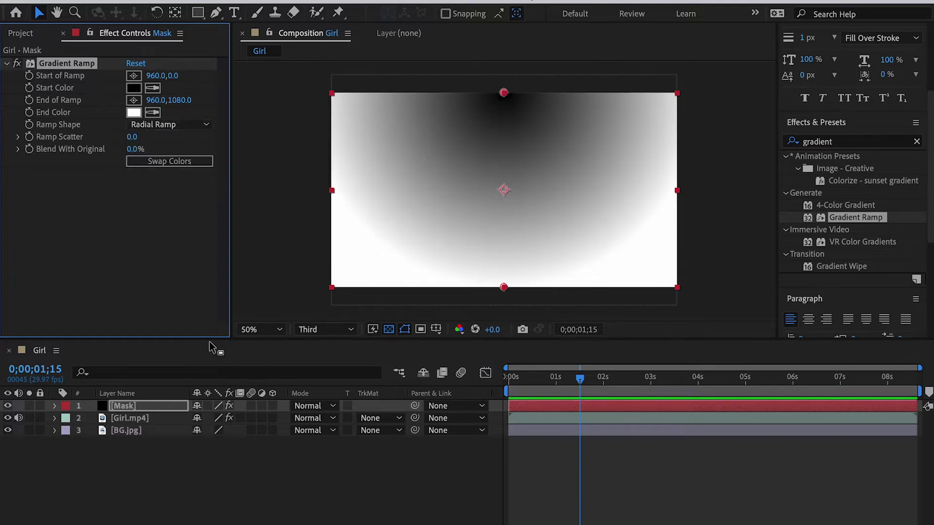
Set the Girl.mp4 layer's track matte to Luma Matte, using the Mask layer as the matte.
left_click(366, 418)
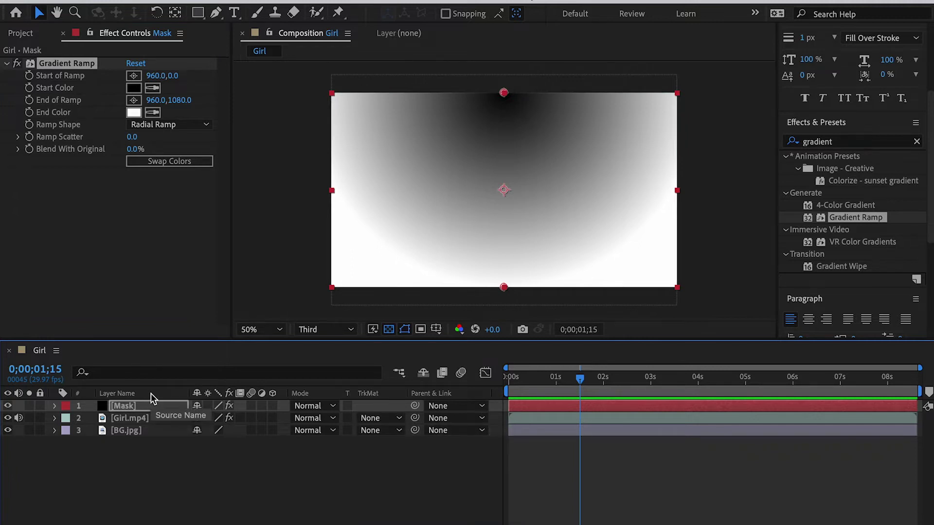
right_click(150, 393)
mouse_move(178, 448)
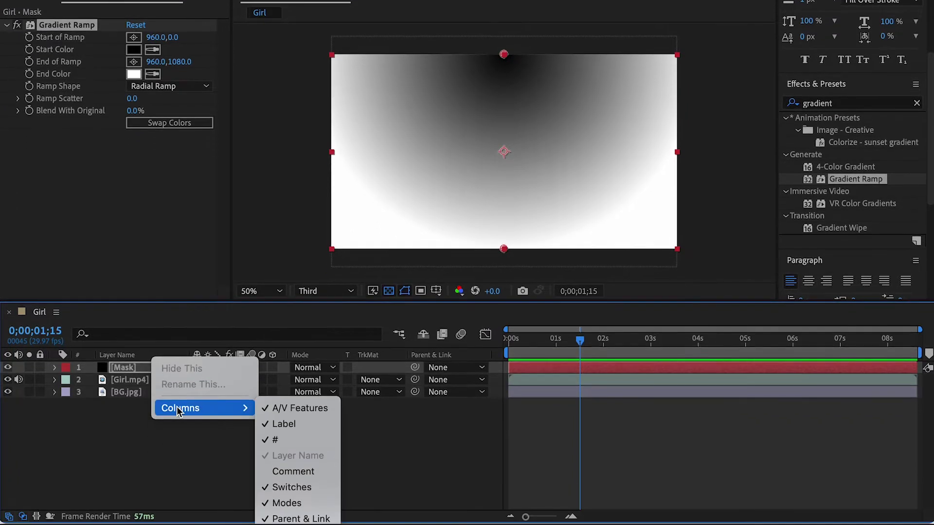
left_click(307, 503)
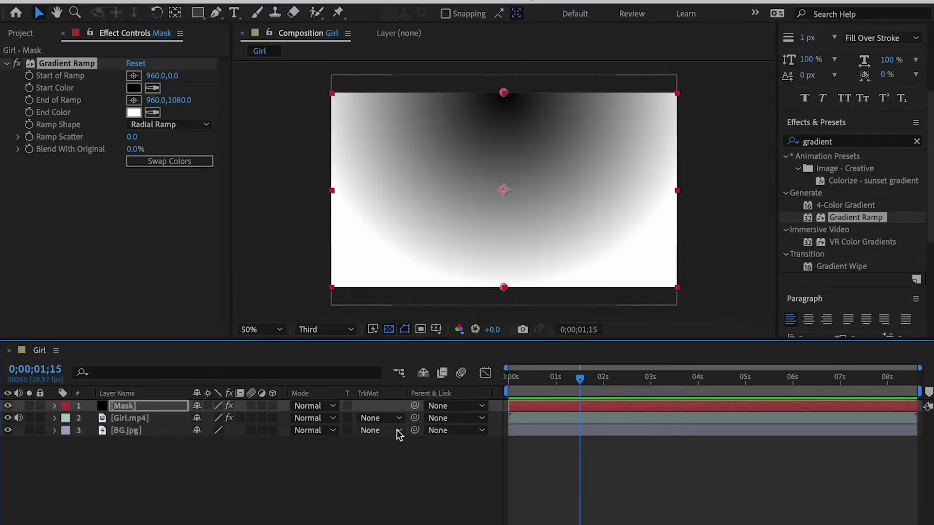
left_click(381, 380)
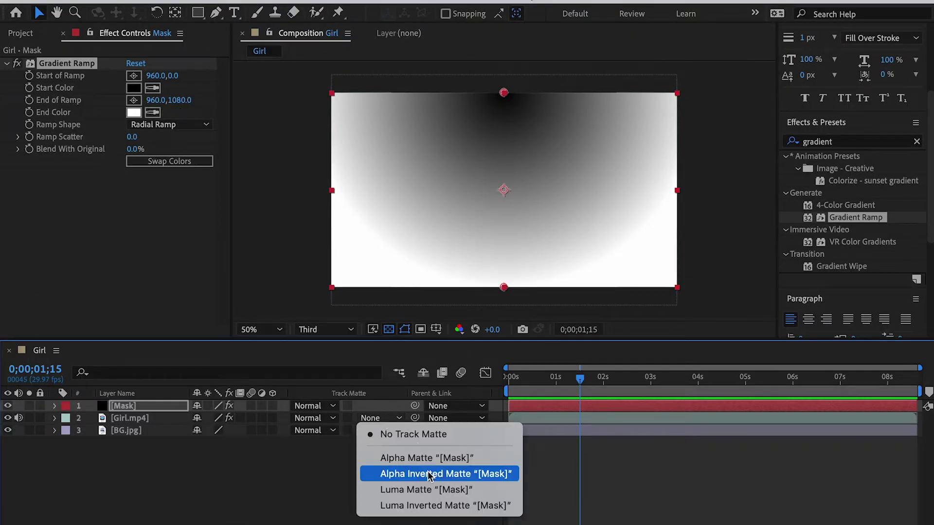
left_click(460, 489)
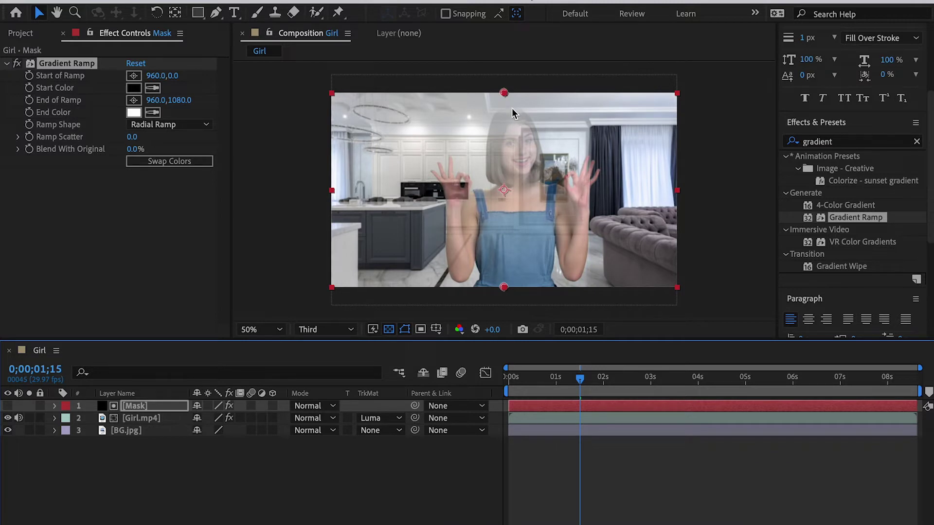
Set the Gradient Ramp's Start of Ramp to 997, 64 and its End of Ramp to 1044, 714.
left_click_drag(170, 76, 215, 81)
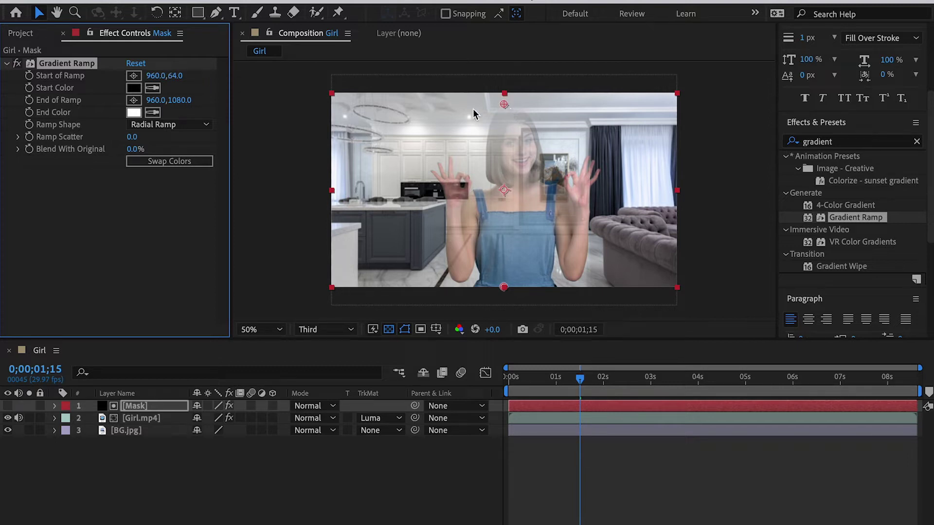
left_click_drag(153, 78, 47, 105)
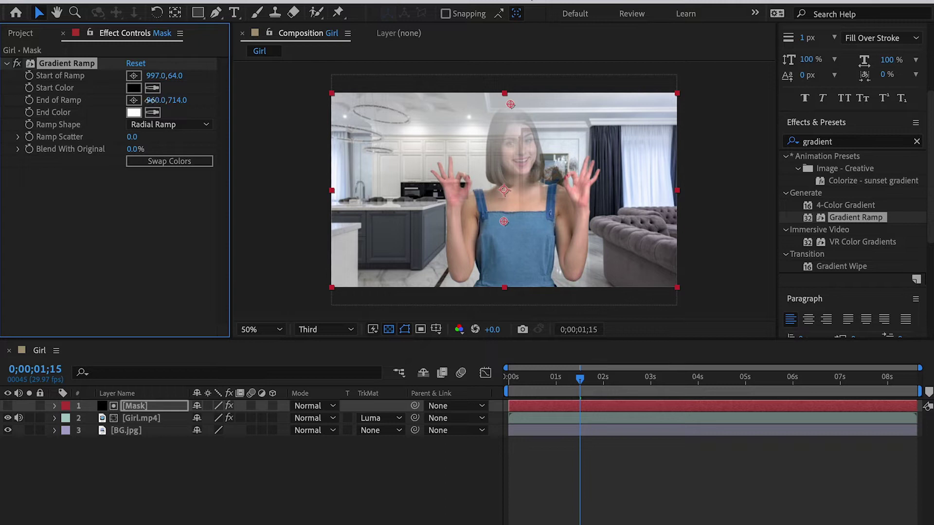
left_click_drag(154, 100, 236, 114)
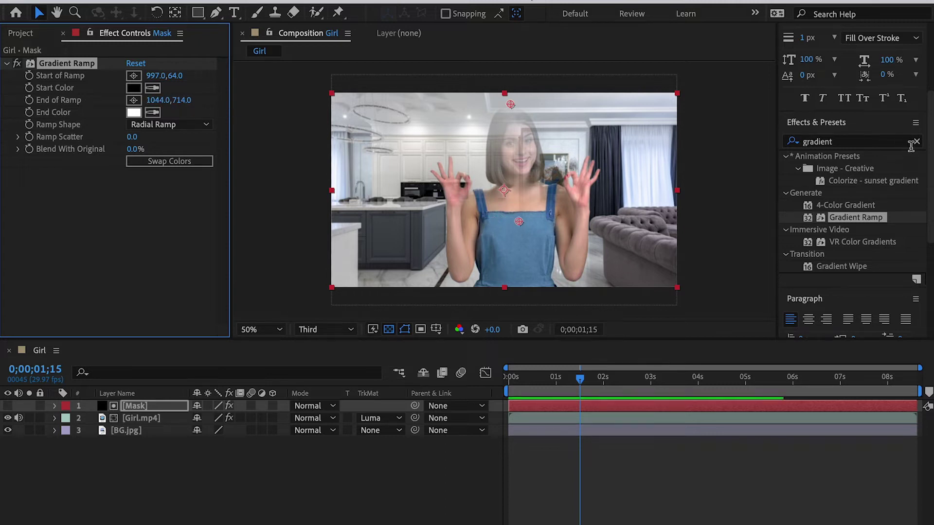
Apply the Fractal Noise effect to the Mask layer and check the noise pattern and its matte result on the girl.
left_click(859, 142)
type("fractal")
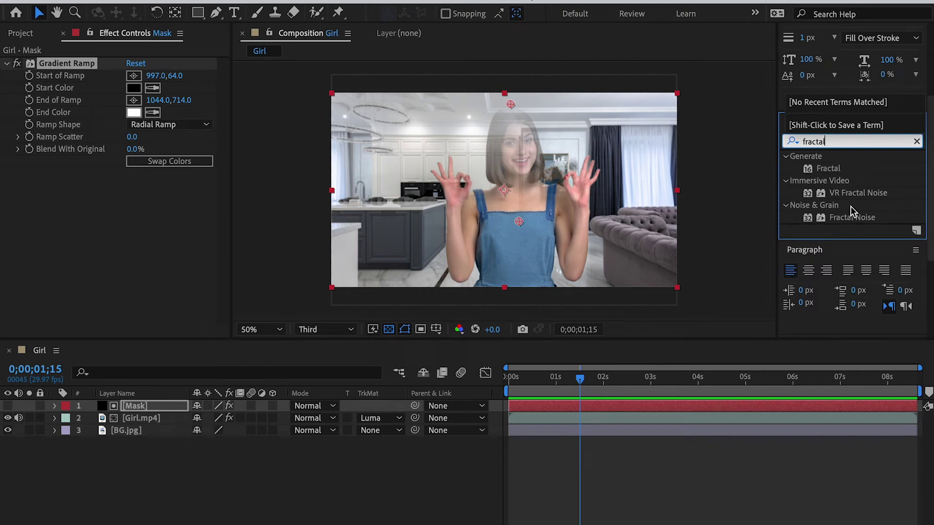
left_click_drag(851, 218, 653, 277)
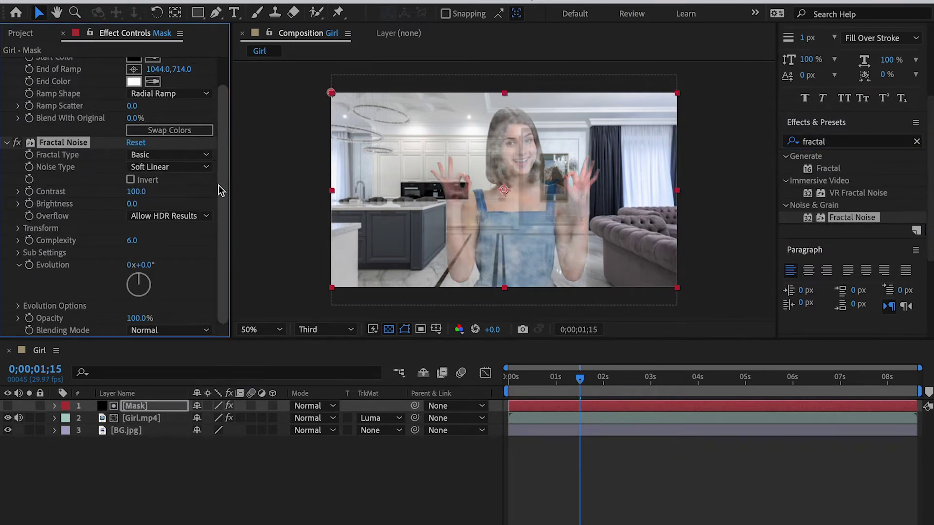
left_click(8, 406)
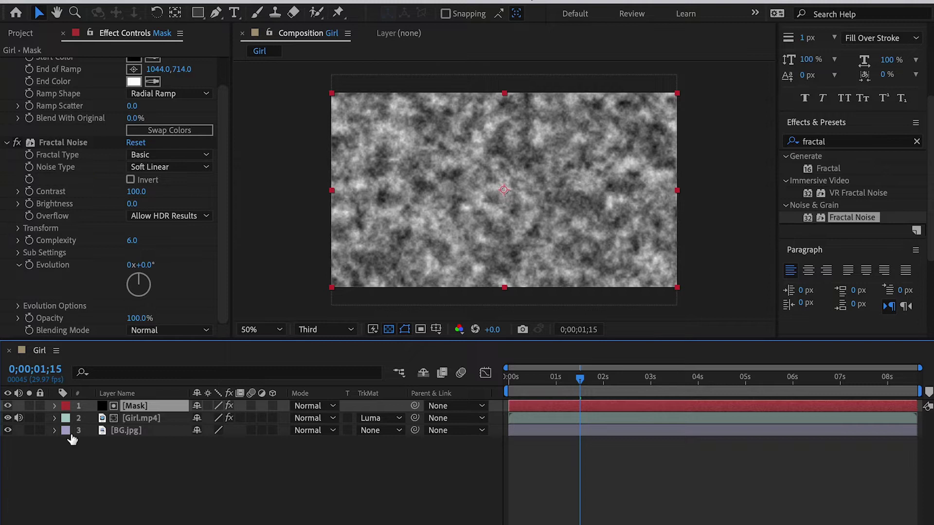
left_click(7, 405)
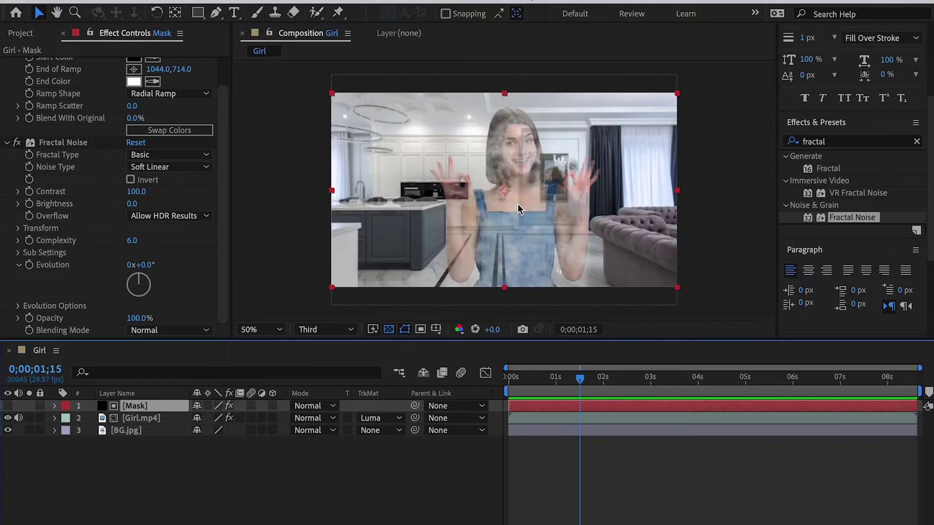
key("period")
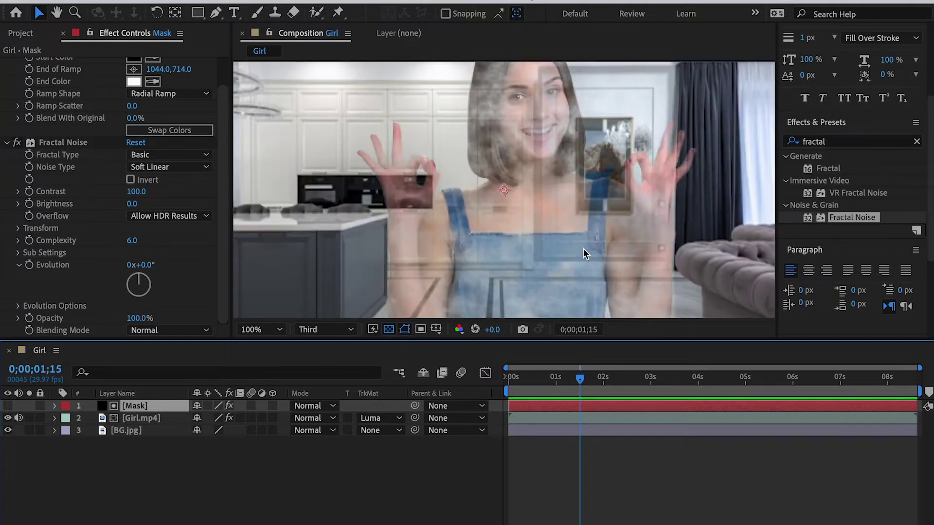
key("comma")
Make the Mask layer visible and set its Fractal Noise contrast to 300.
left_click(7, 406)
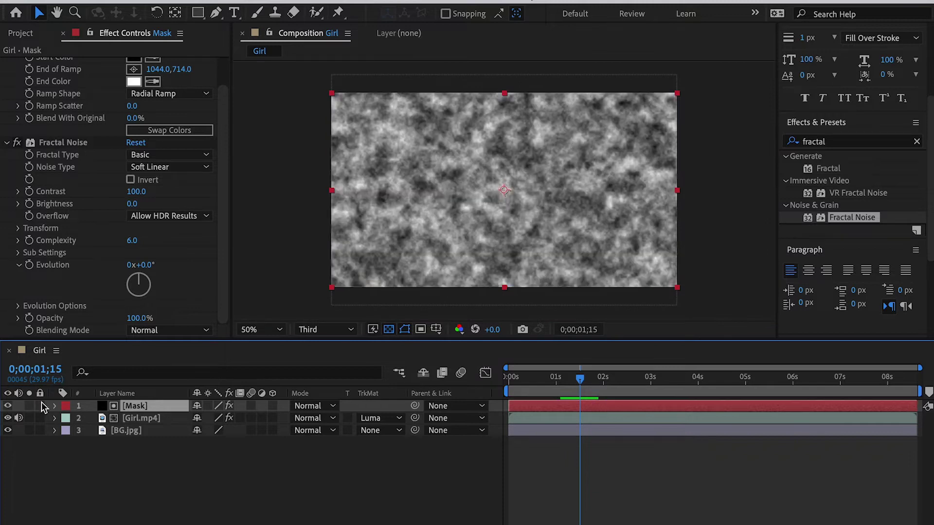
key("space")
left_click_drag(132, 191, 169, 194)
left_click(136, 191)
type("300")
key("Return")
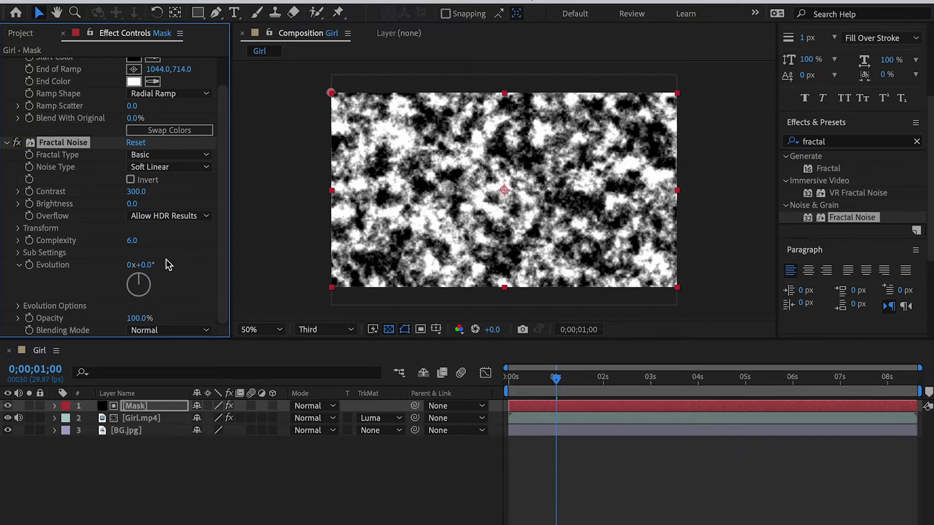
Set the Fractal Noise complexity to 7, then test a change to its Evolution and undo that test.
left_click(132, 240)
type("7")
key("Return")
mouse_move(146, 266)
left_mouse_down()
mouse_move(228, 269)
mouse_move(160, 266)
left_mouse_up()
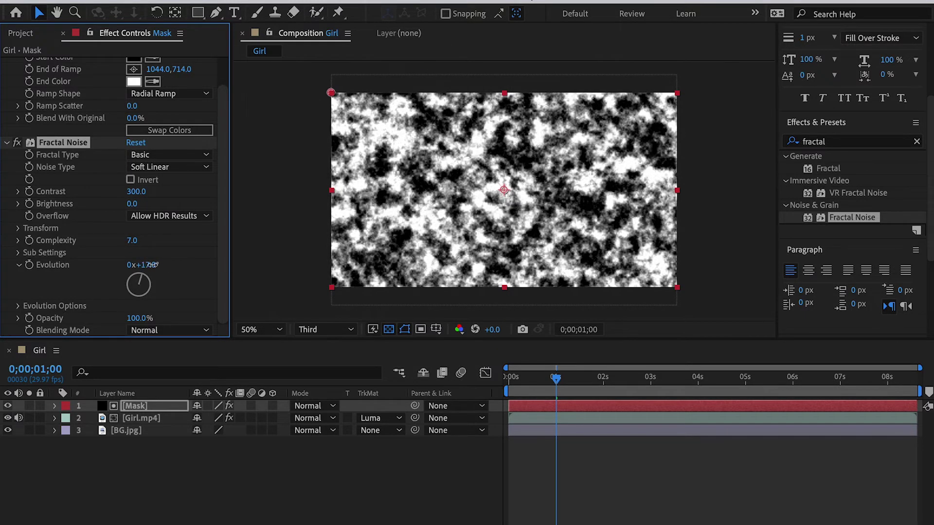
key("super+z")
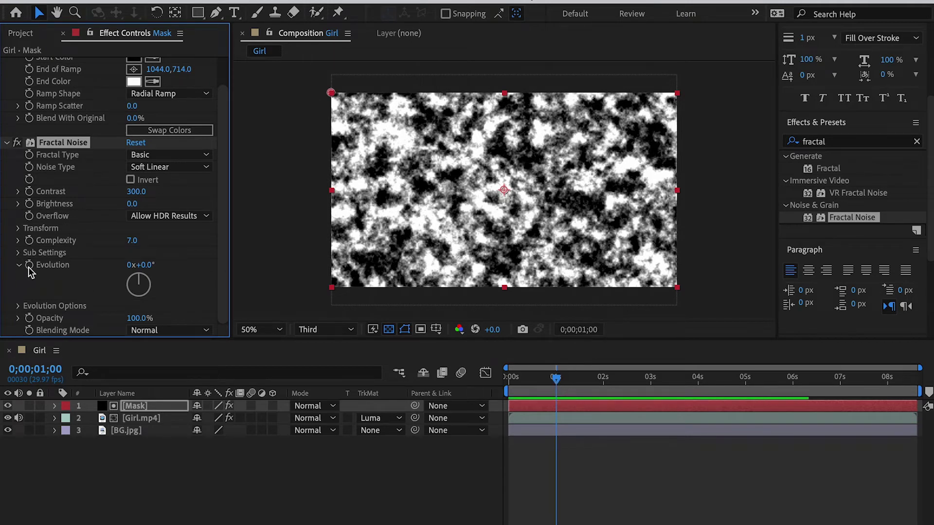
Keyframe the Fractal Noise Evolution from 0° at 0;00;01;00 to 300° at 0;00;08;00 and scrub through the result.
left_click_drag(556, 378, 888, 393)
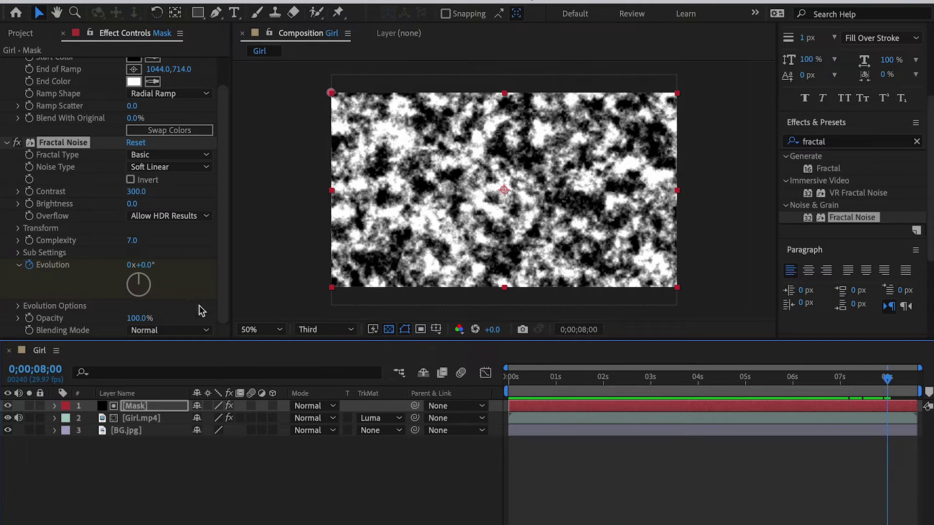
left_click_drag(146, 265, 167, 264)
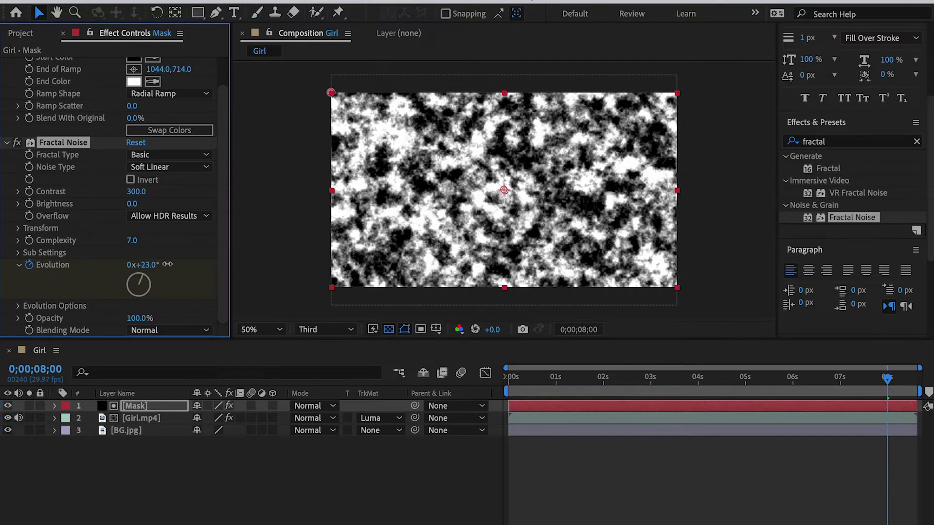
left_click(161, 265)
type("300")
key("Return")
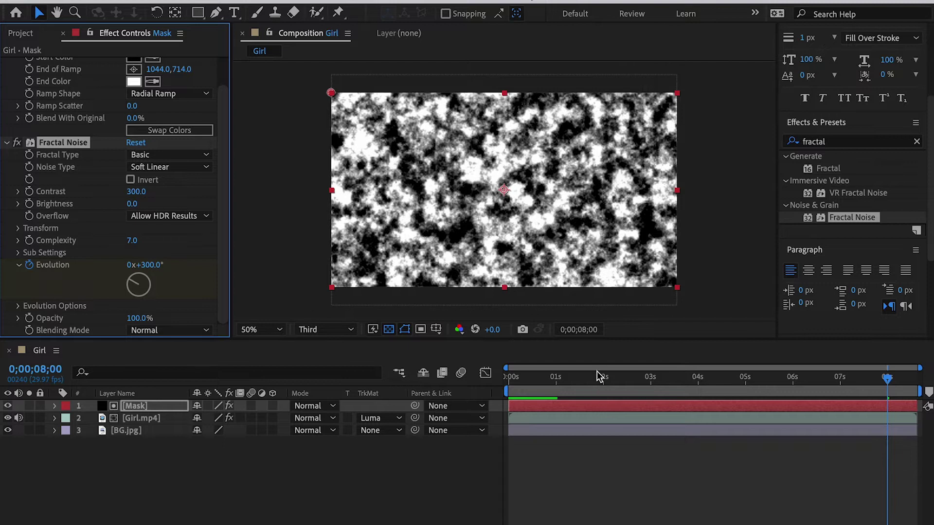
left_click_drag(597, 373, 876, 386)
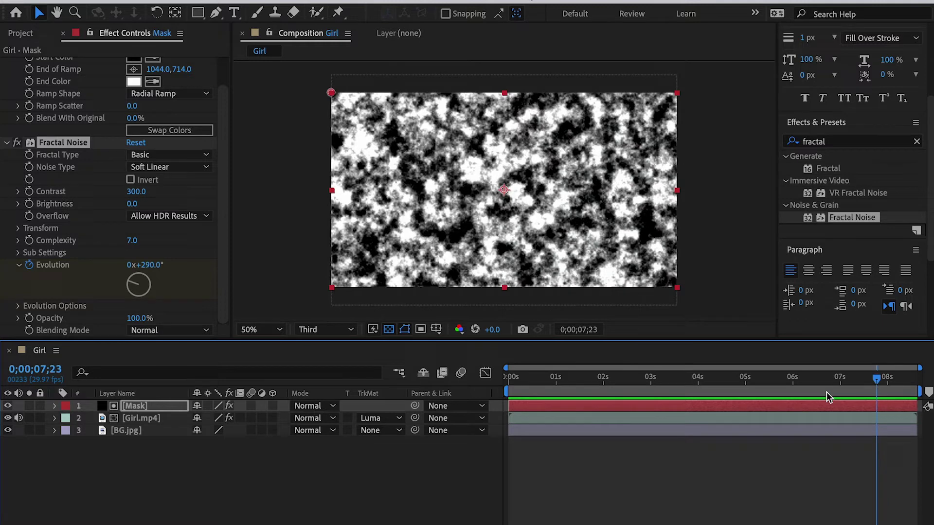
Reveal the Mask layer's Evolution keyframes in the timeline and set the one at 0;00;08;00 to 1x+300°.
left_click(54, 406)
left_click(66, 418)
left_click(80, 445)
scroll(80, 445, "down", 3)
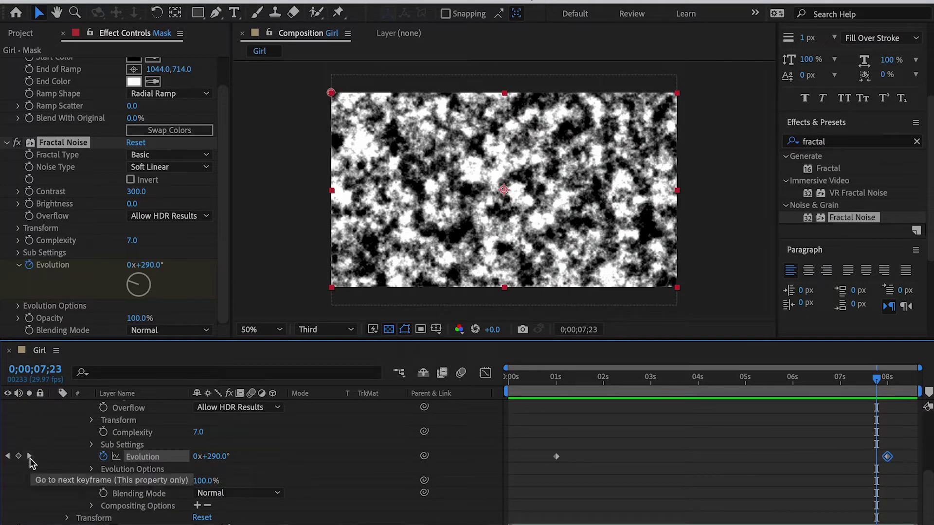
left_click(29, 457)
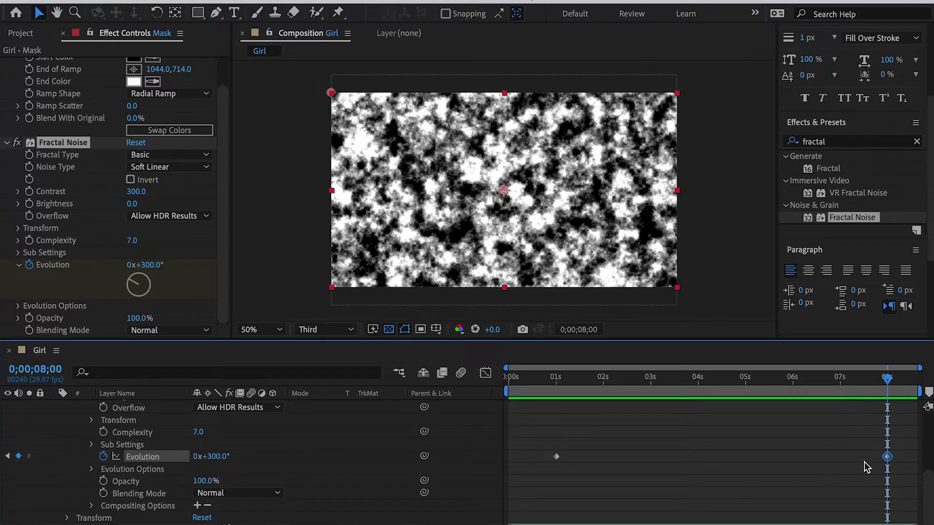
left_click(129, 265)
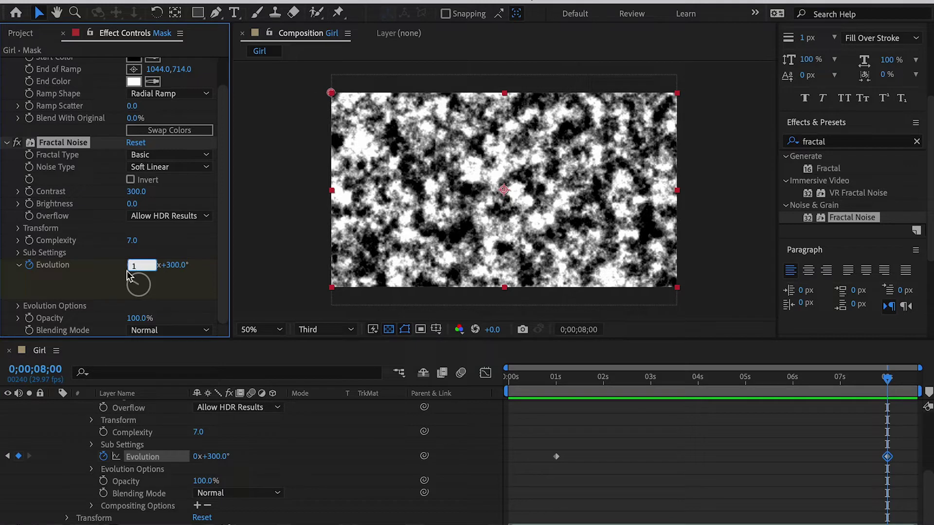
type("1")
key("Return")
Play back the animated noise pattern from around the first Evolution keyframe.
left_click_drag(591, 381, 558, 382)
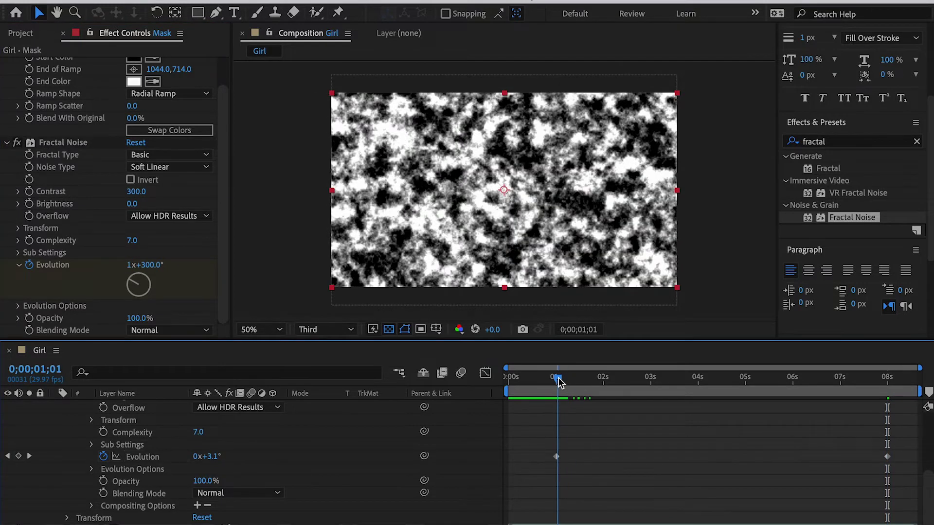
key("space")
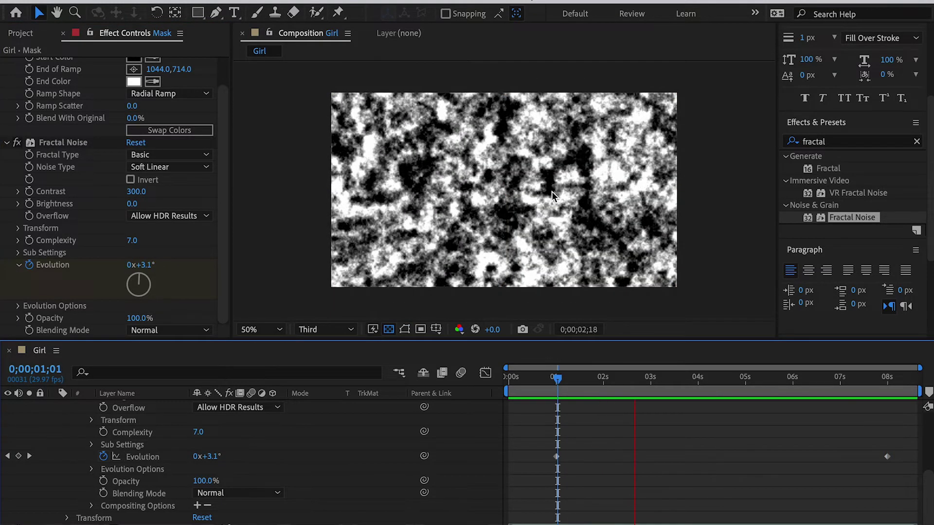
key("space")
scroll(98, 453, "up", 5)
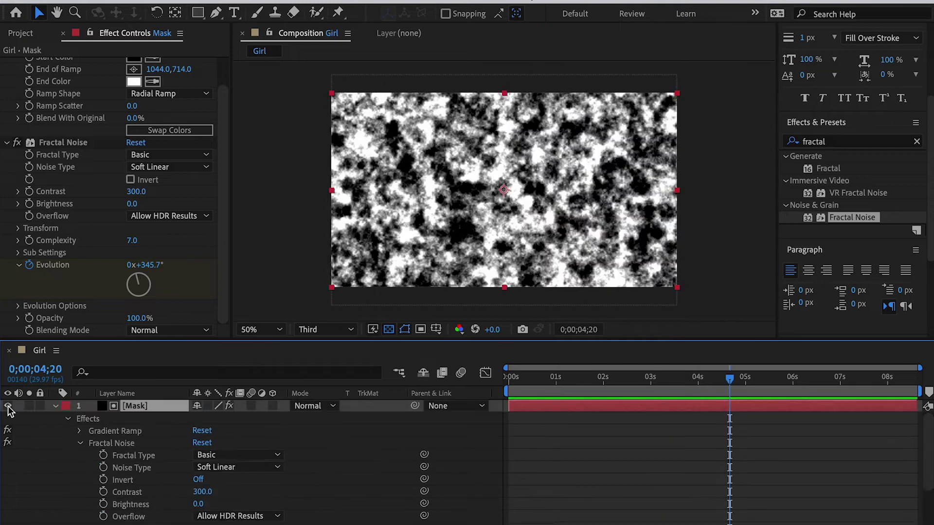
Hide the Mask layer and play back the animated noise matte on the girl from 0;00;01;16.
left_click(7, 406)
left_click(581, 377)
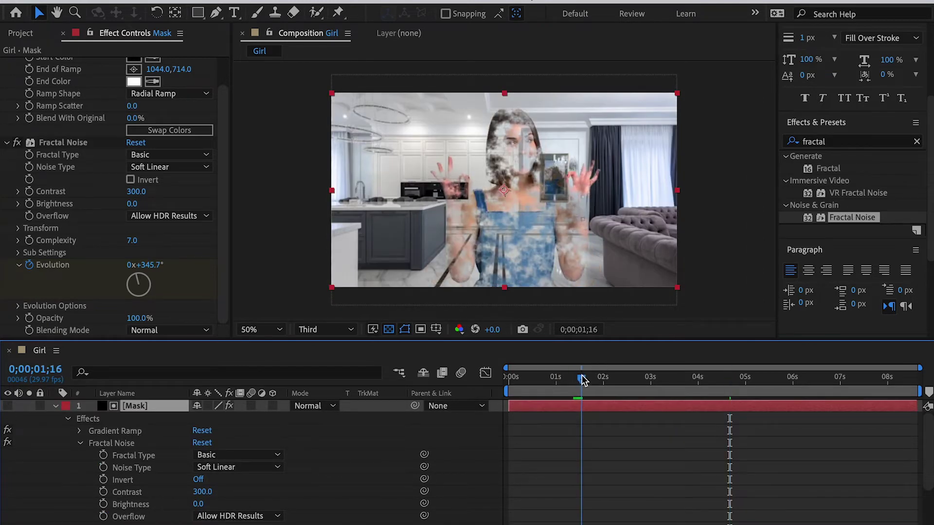
key("space")
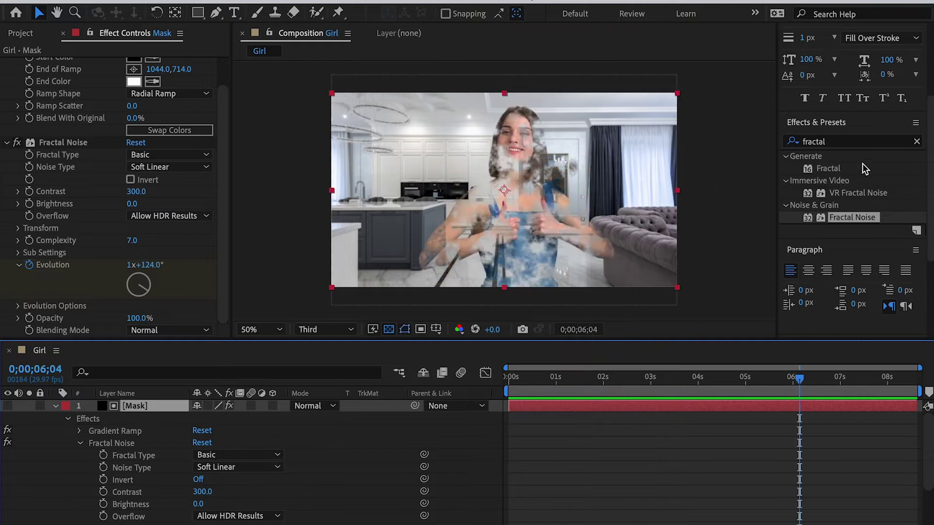
Search the effects for Threshold and apply the Threshold effect to the Mask layer.
left_click(847, 142)
left_click(847, 142)
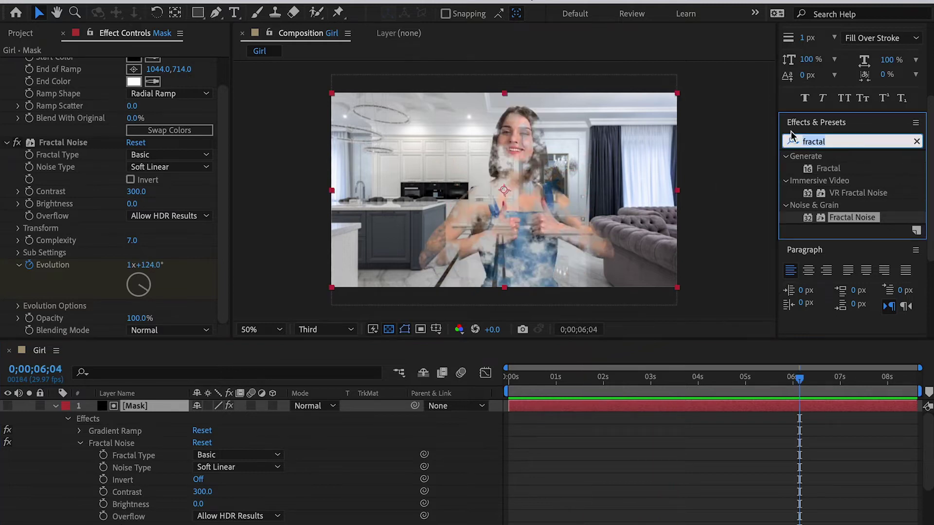
type("threshold")
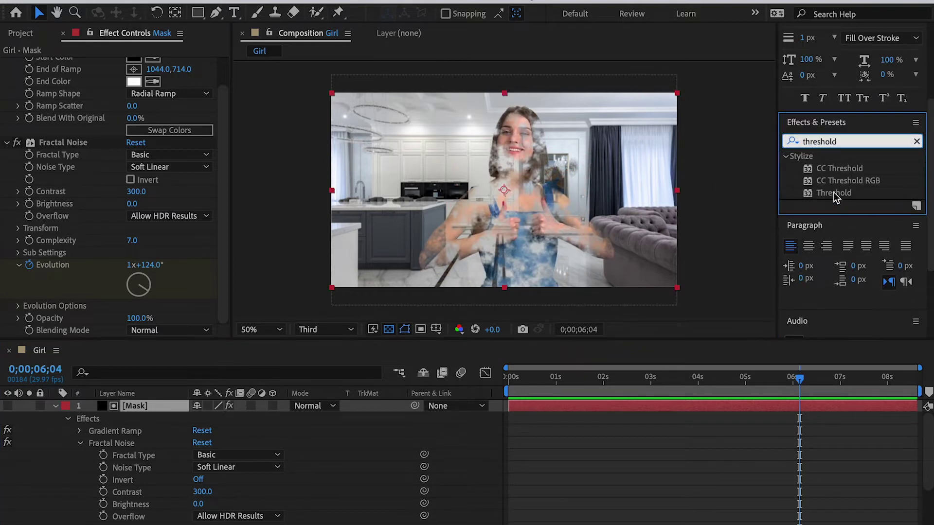
left_click_drag(834, 193, 174, 407)
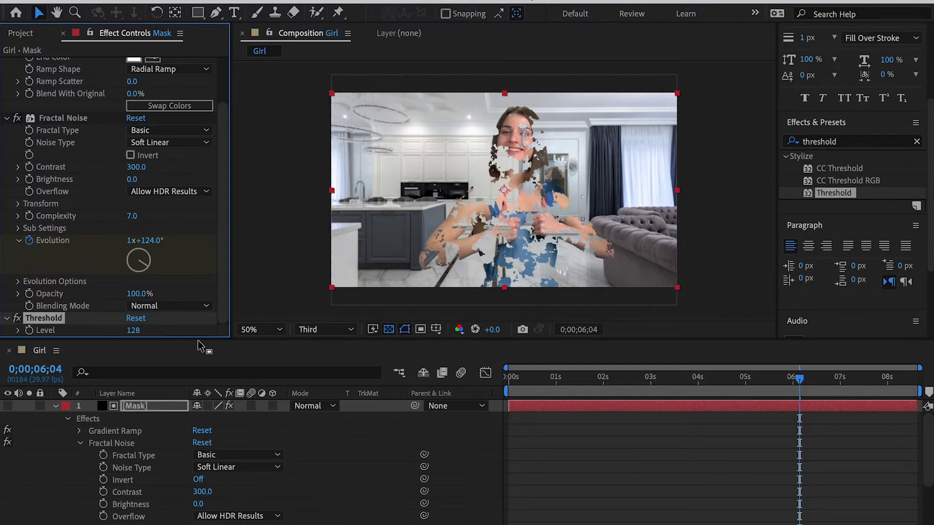
Set the Threshold Level to -20 at 0;00;01;15 and add its first keyframe there.
left_click_drag(138, 334, 134, 335)
left_click_drag(134, 335, 106, 334)
left_click_drag(590, 381, 581, 382)
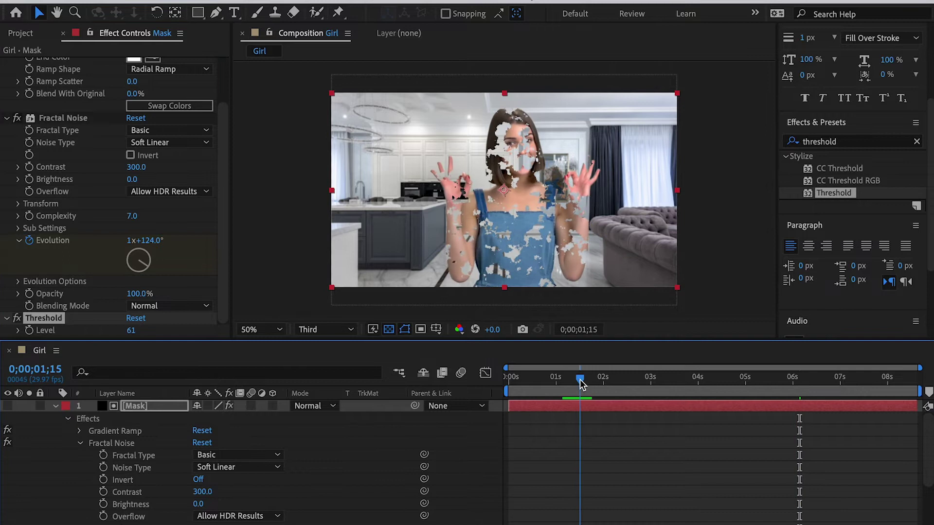
left_click(131, 331)
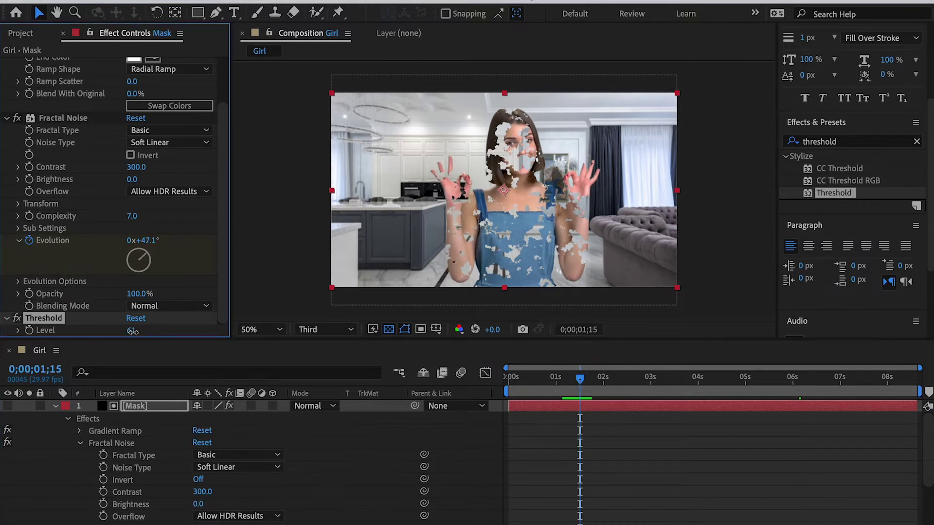
type("-20")
key("Return")
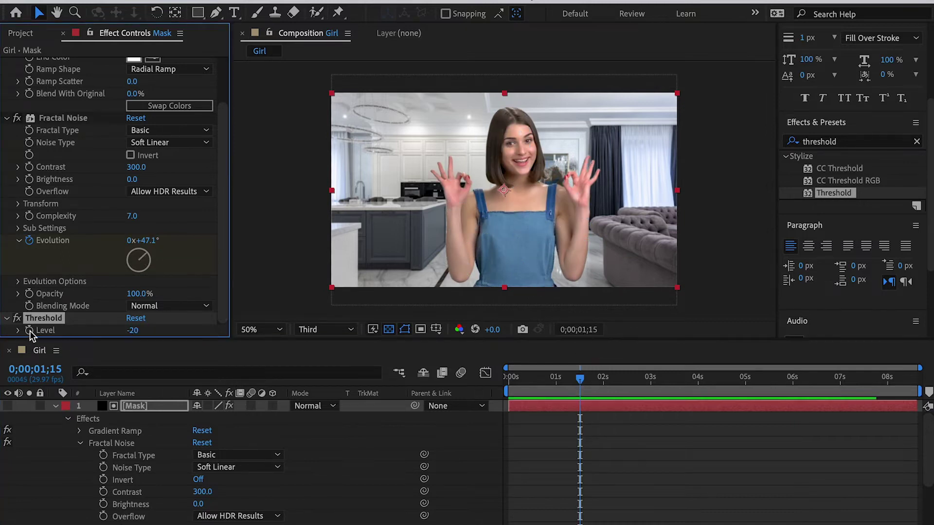
left_click(29, 331)
Add a Threshold Level keyframe of 400 at 0;00;02;15.
left_click_drag(579, 381, 627, 385)
left_click_drag(133, 330, 190, 330)
left_click(134, 331)
type("400")
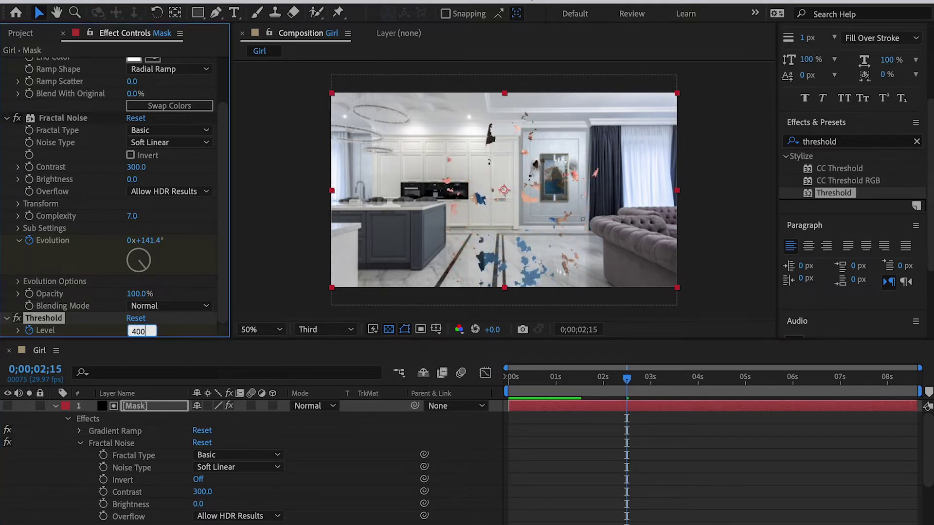
key("Return")
Preview the dissolve, move the Mask's second Threshold Level keyframe to about 0;00;04;00, and play it back again.
left_click(574, 376)
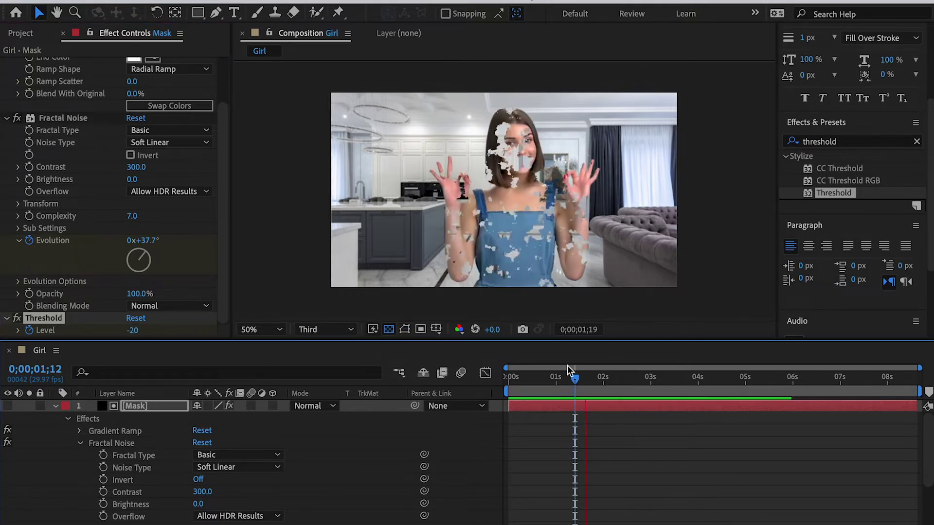
left_click_drag(571, 371, 695, 381)
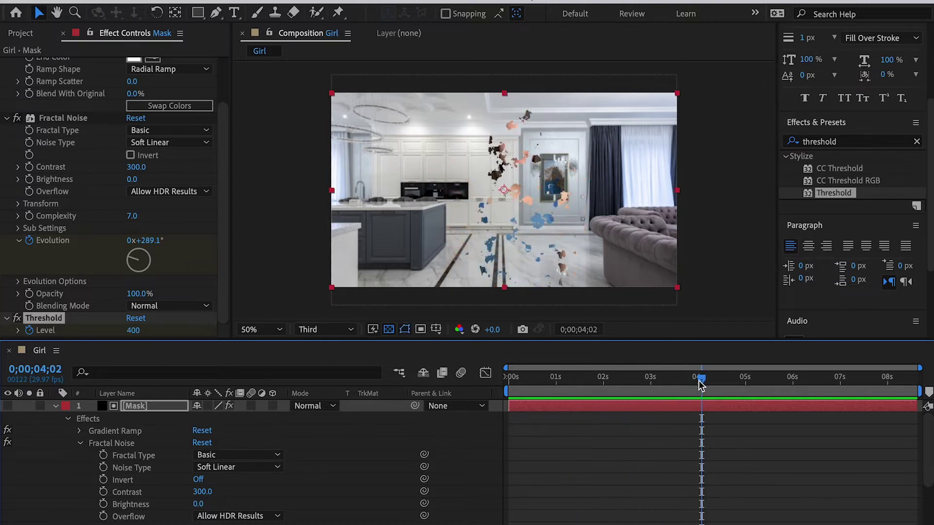
scroll(113, 483, "down", 5)
left_click(80, 507)
scroll(83, 510, "down", 2)
left_click_drag(627, 493, 698, 501)
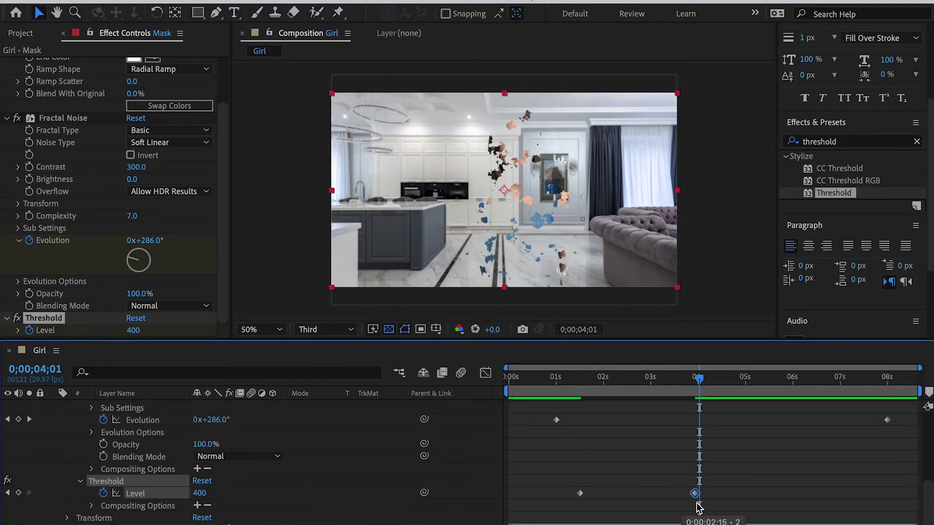
left_click_drag(699, 384, 567, 379)
key("space")
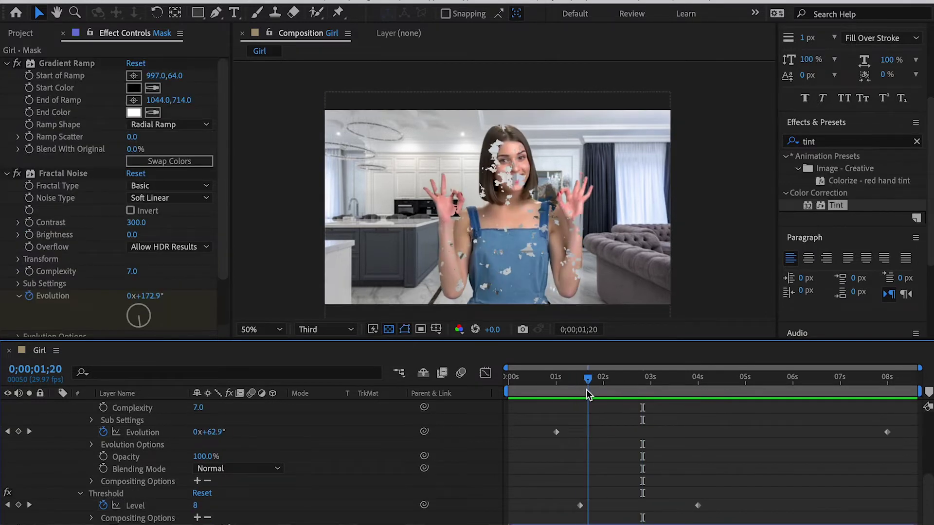
Add a Fractal Noise Brightness keyframe of 0 at 0;00;01;15, in line with the first Threshold Level keyframe.
left_click_drag(586, 389, 581, 490)
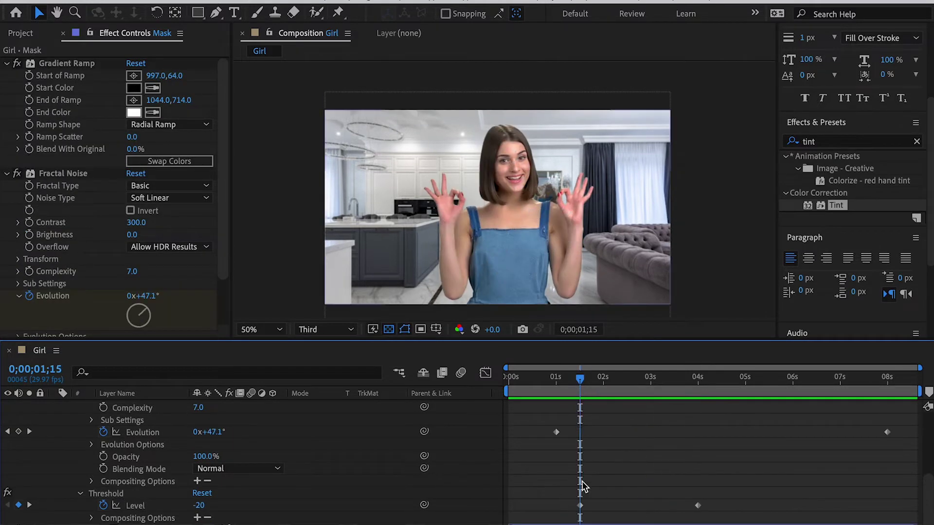
scroll(134, 472, "up", 3)
scroll(128, 486, "up", 4)
left_click(103, 492)
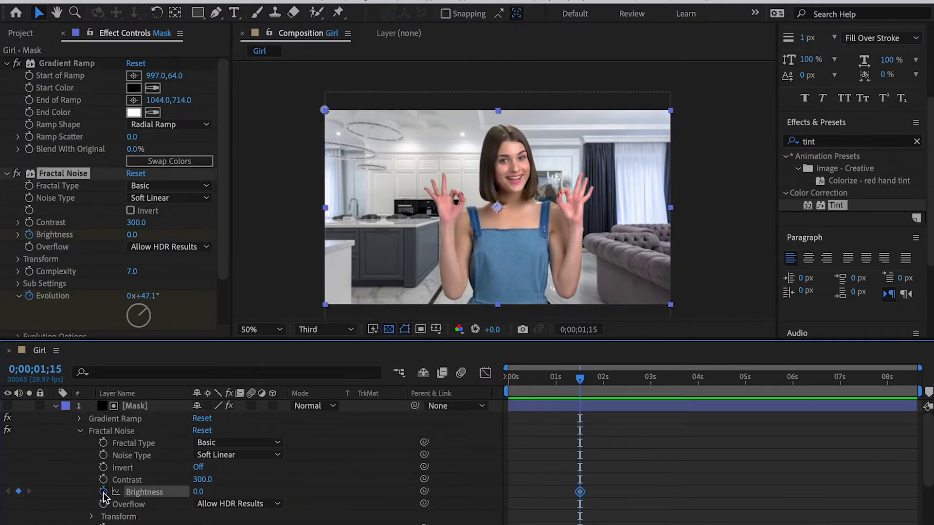
Add a Fractal Noise Brightness keyframe of -100 at 0;00;04;00, in line with the second Threshold Level keyframe.
left_click_drag(582, 382, 675, 390)
scroll(681, 418, "down", 5)
key("k")
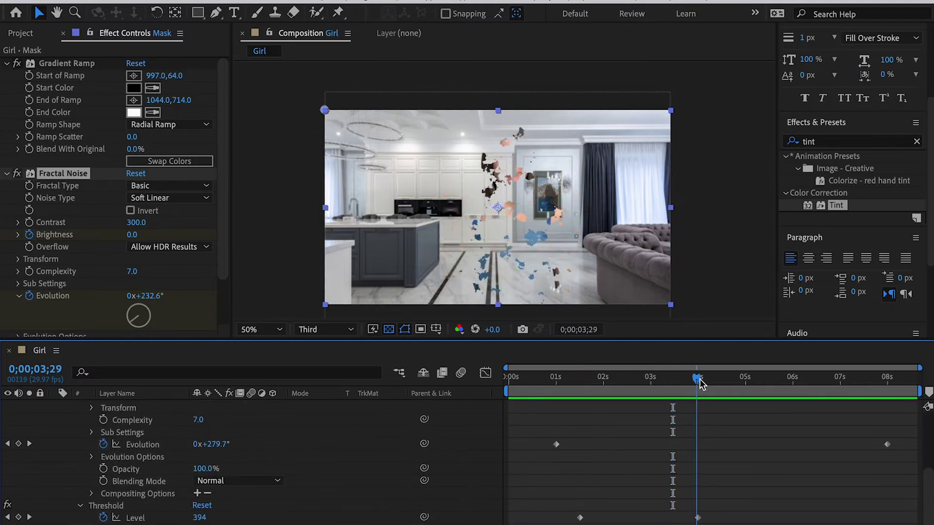
scroll(693, 486, "up", 5)
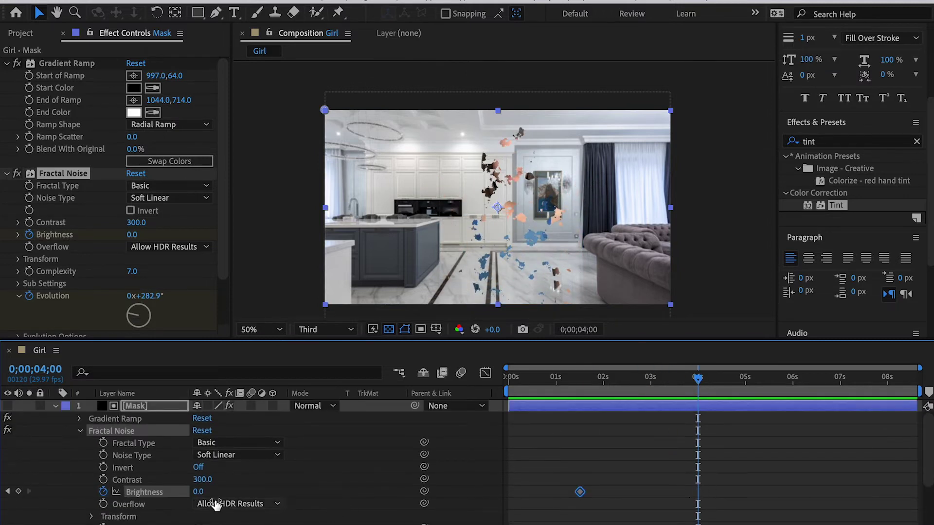
left_click_drag(200, 491, 157, 497)
left_click(202, 492)
type("-100")
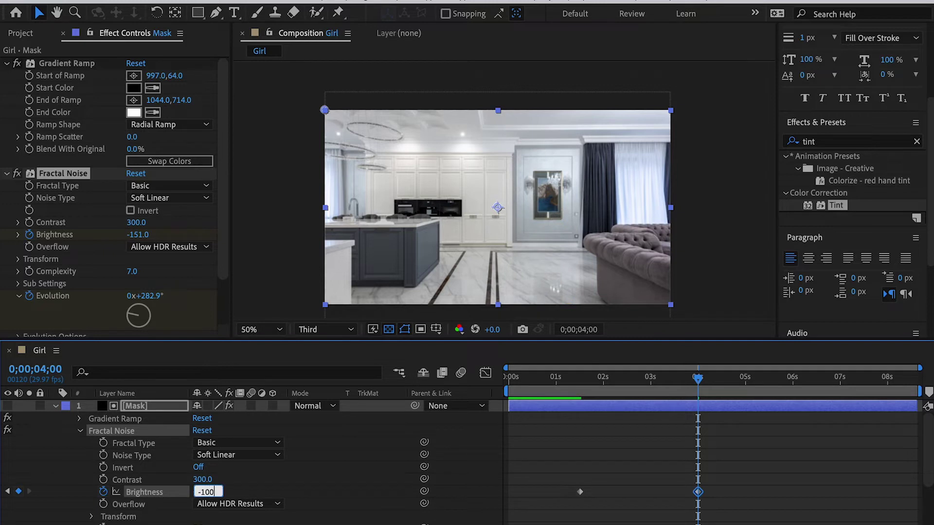
key("Return")
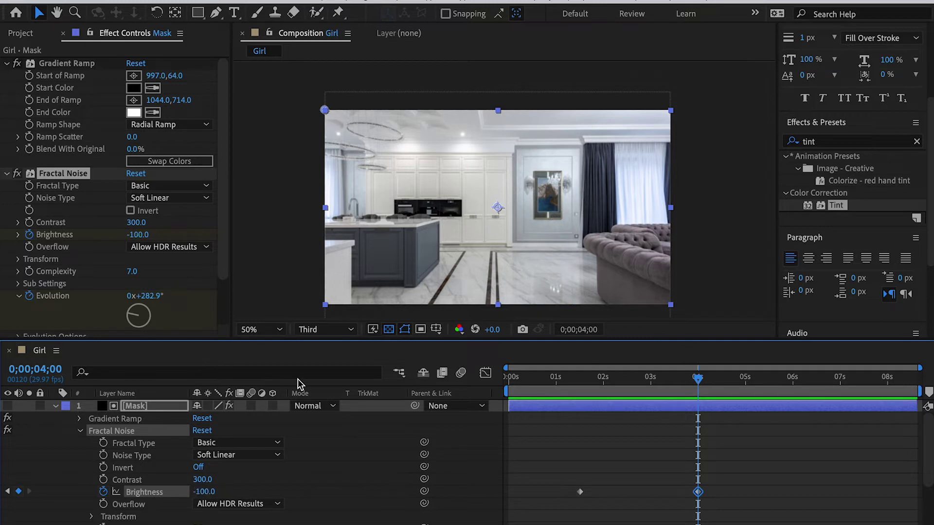
Check the dissolve at 0;00;01;29, collapse the Mask layer, duplicate the Mask and Girl.mp4 layers together, and select the lower Mask.
left_click_drag(698, 378, 602, 378)
left_click(55, 406)
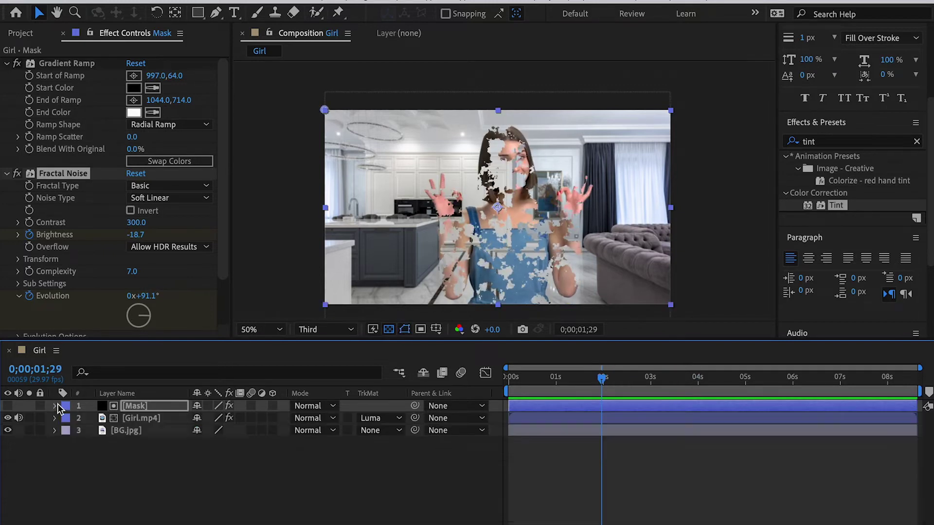
left_click(139, 419, "shift")
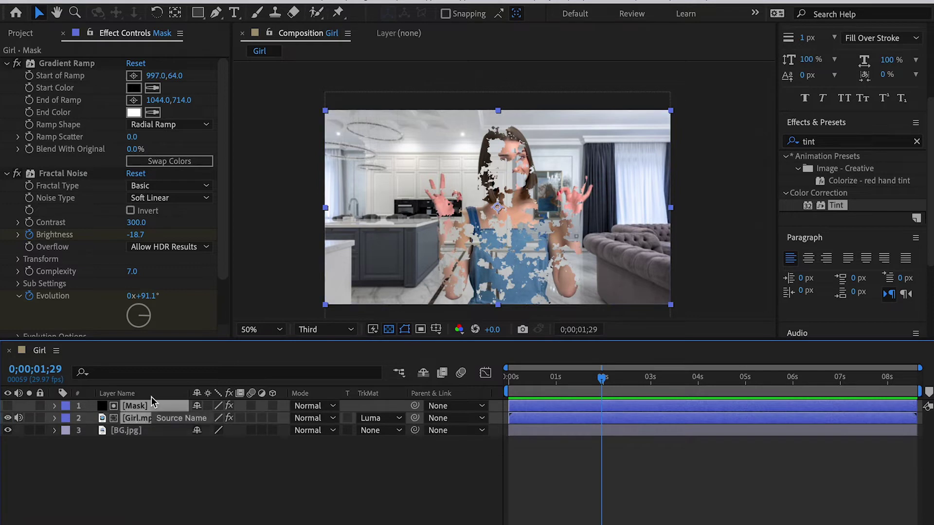
key("ctrl+d")
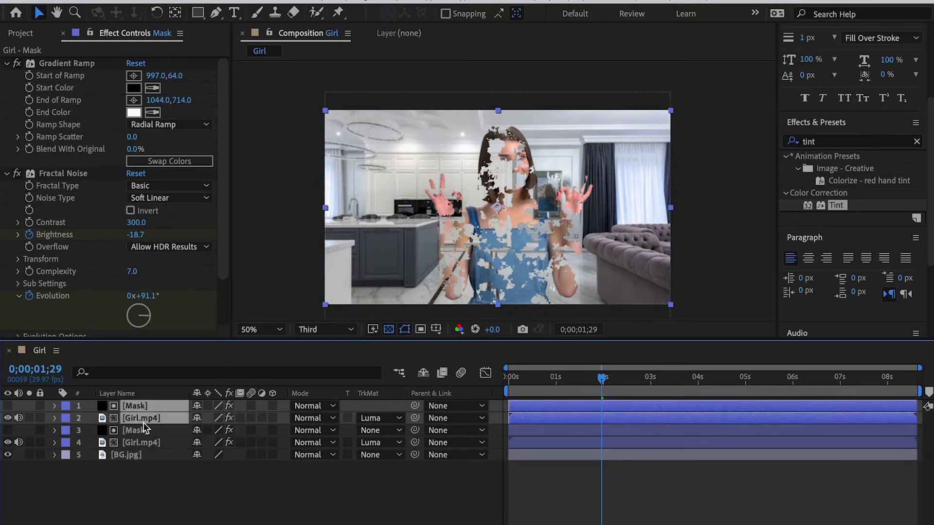
key("F2")
left_click(142, 431)
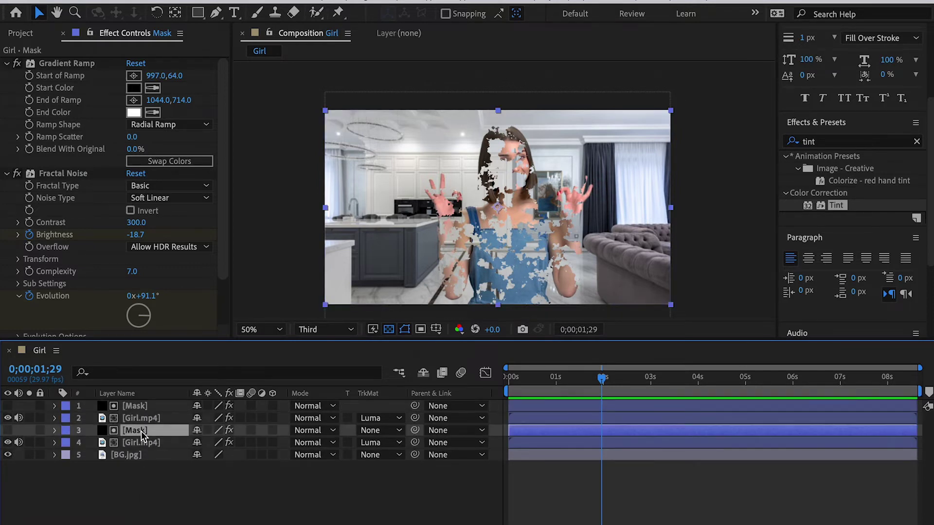
Shift the lower Mask's Brightness and Threshold Level keyframes to about 0;00;02;00 and 0;00;04;15.
key("e")
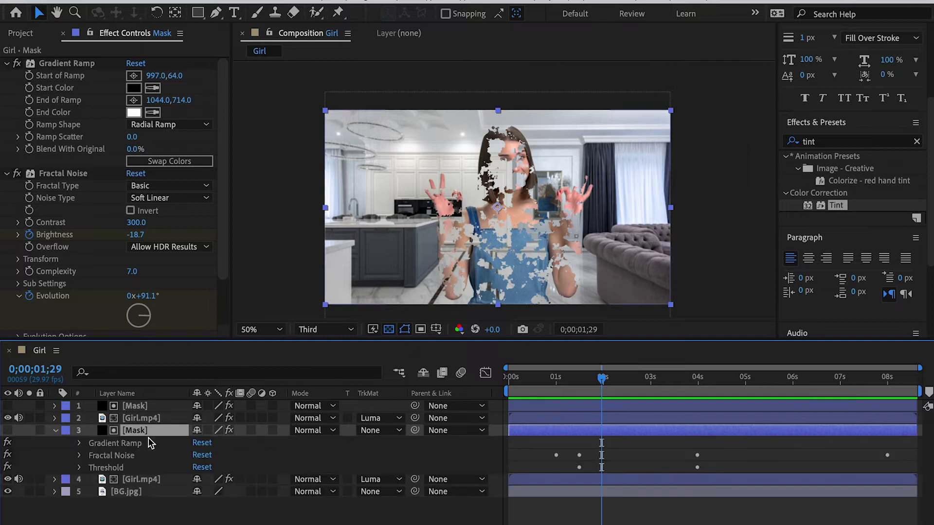
left_click(79, 456)
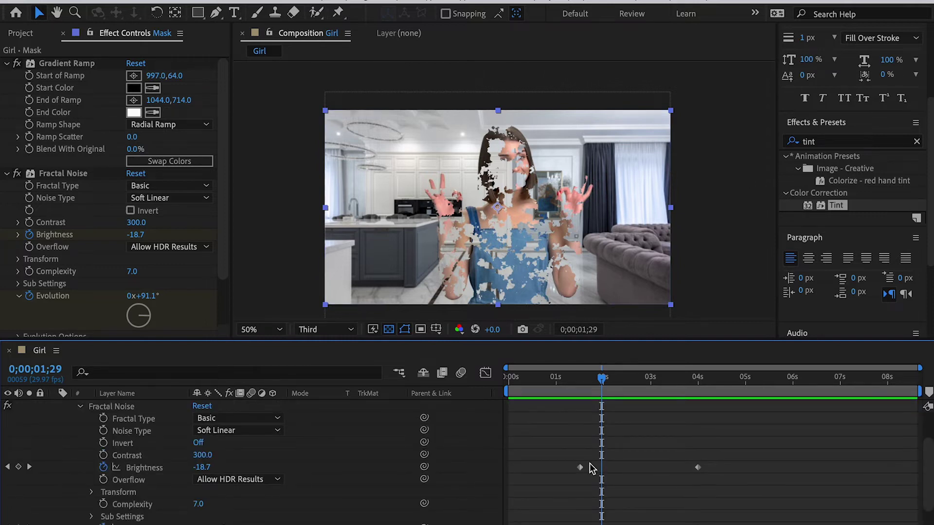
scroll(589, 463, "down", 5)
left_click_drag(720, 403, 602, 407)
left_click(603, 378)
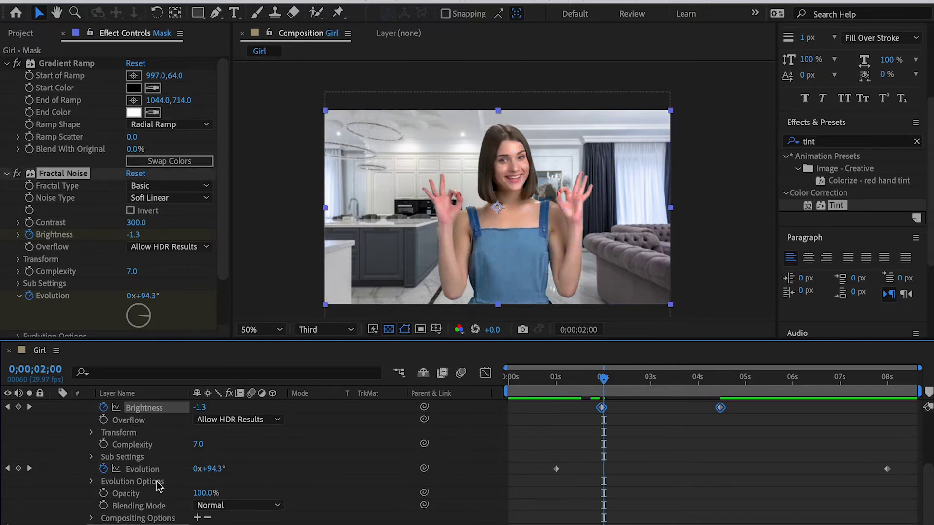
scroll(103, 480, "down", 3)
Apply Tint to the lower Girl.mp4 layer and sample a dark colour from her hair for Map Black To.
left_click(134, 493)
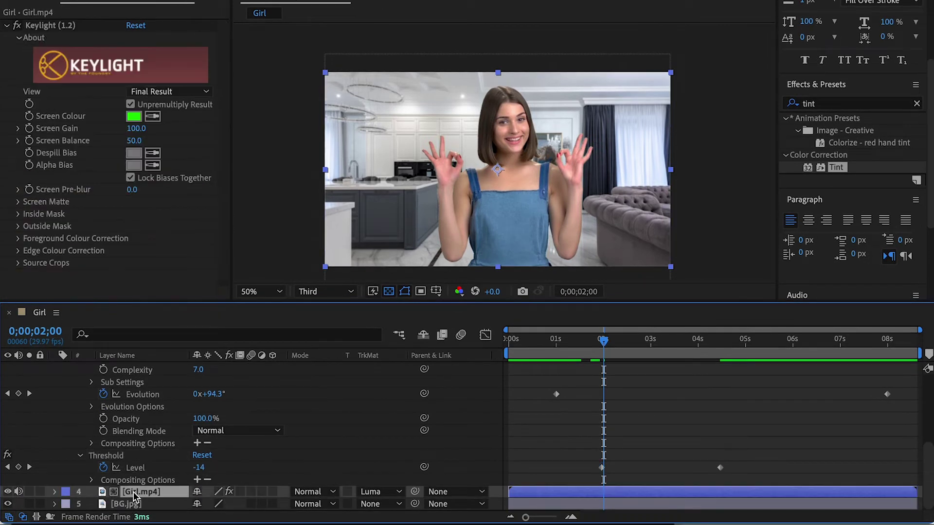
left_click_drag(836, 167, 173, 491)
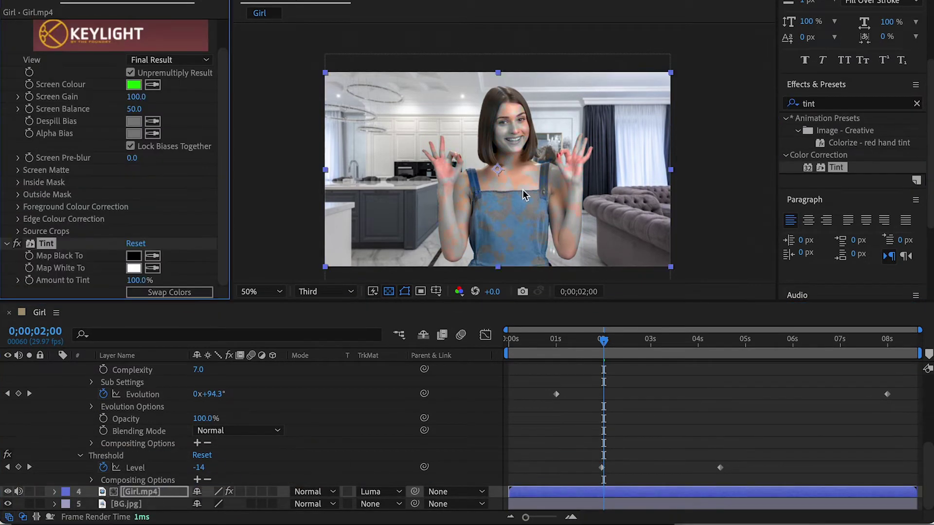
key("period")
left_click_drag(603, 341, 551, 340)
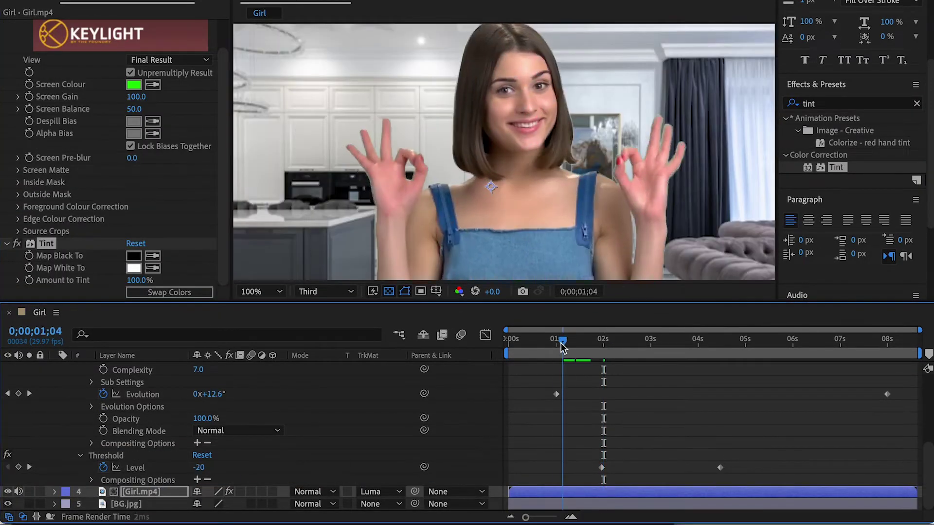
key("period")
left_click(152, 256)
left_click(482, 123)
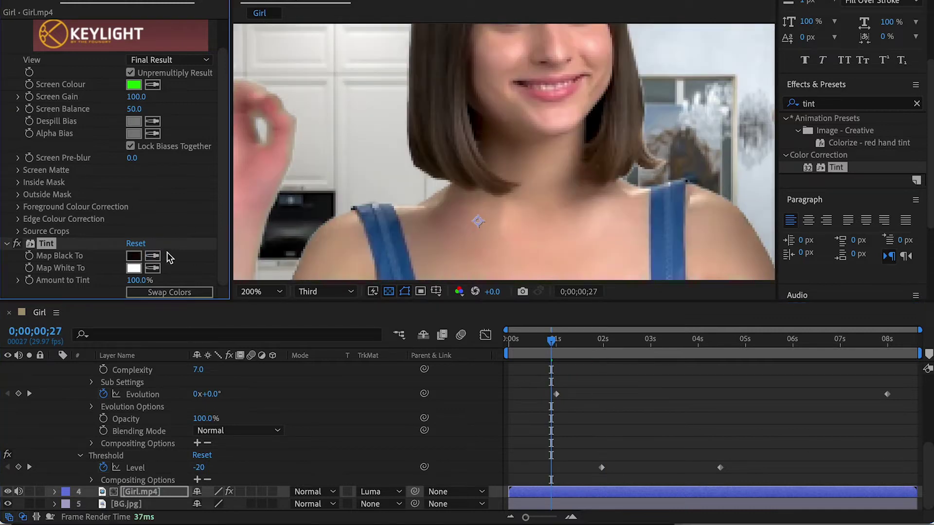
Sample the same dark hair colour for Tint's Map White To and check the dissolve at 0;00;01;23.
left_click(152, 268)
left_click(482, 123)
key("comma")
left_click_drag(554, 340, 592, 340)
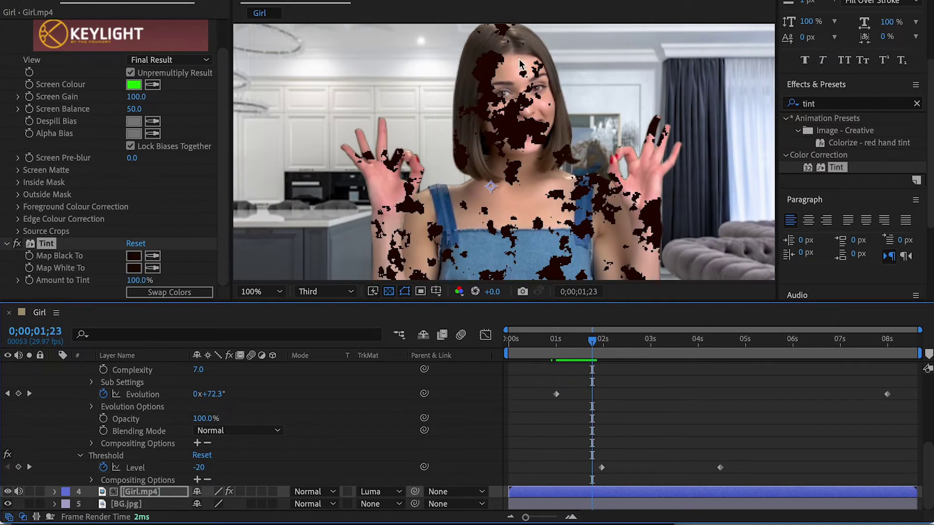
left_click(74, 423)
key("t")
key("t")
Set the lower Mask's Fractal Noise Evolution keyframe at 0;00;01;00 to 1x+0.0°.
left_click(135, 392)
left_click_drag(592, 340, 609, 340)
key("e")
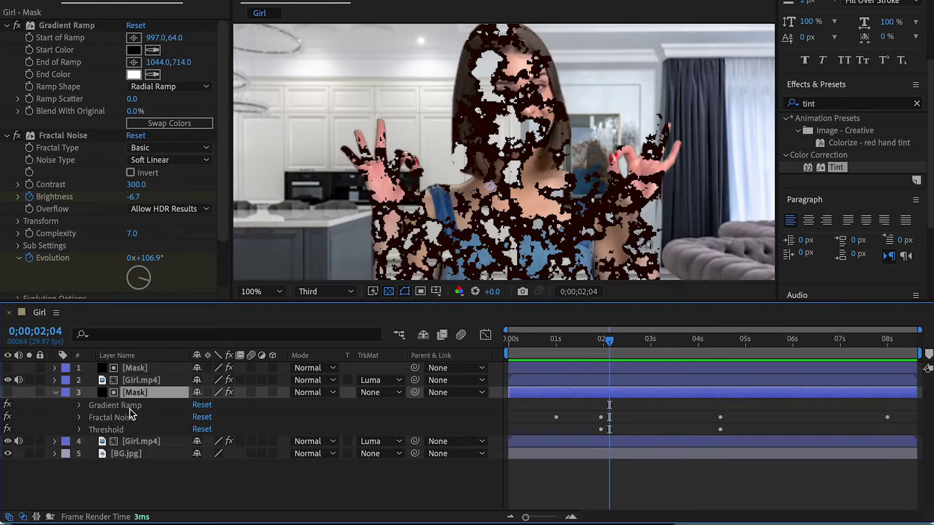
left_click(79, 418)
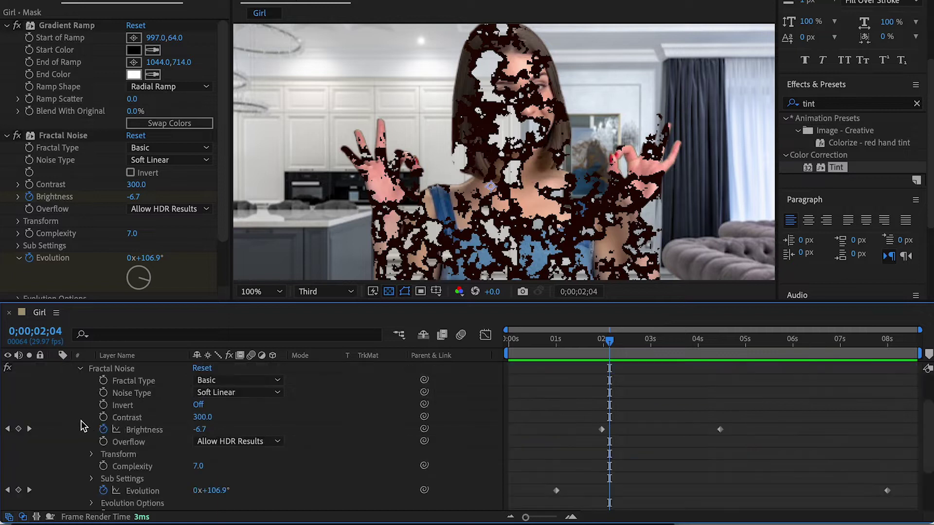
left_click(28, 491)
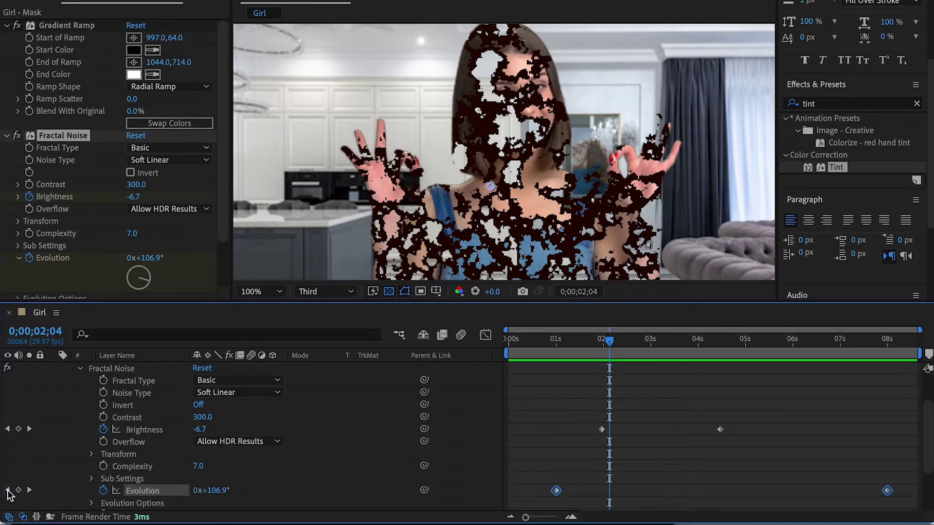
left_click(8, 491)
left_click(584, 479)
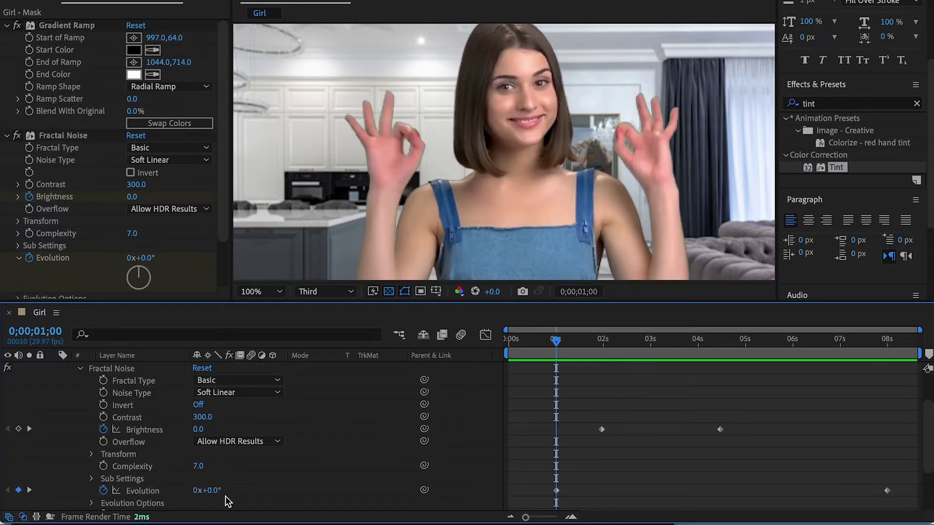
left_click(196, 490)
type("1")
key("Return")
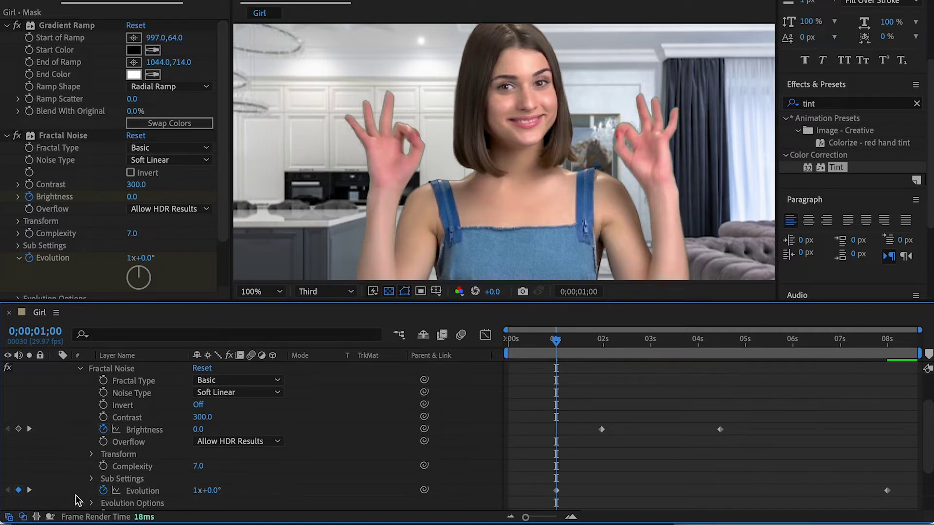
Set the Evolution keyframe at 0;00;08;00 to 2 revolutions and check the dissolve back around 0;00;01;27.
left_click(29, 491)
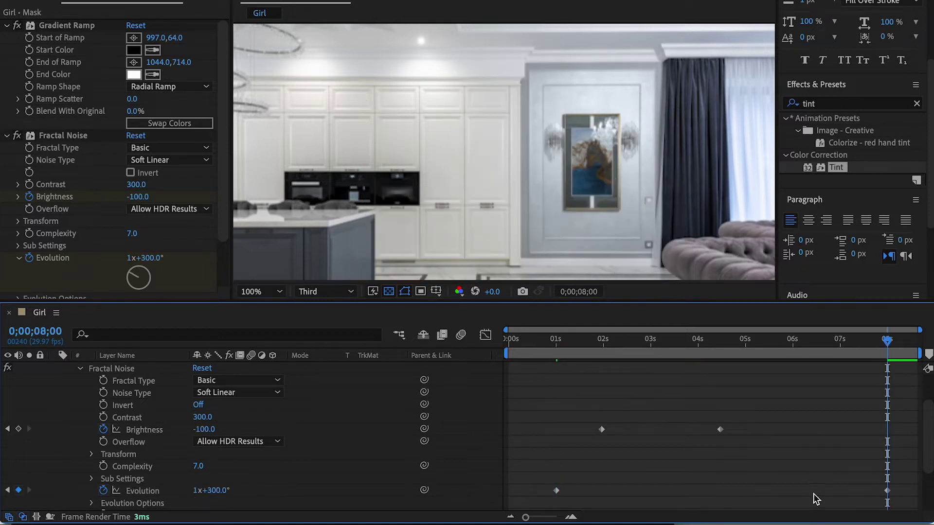
left_click(195, 490)
type("2")
key("Return")
left_click_drag(655, 342, 611, 348)
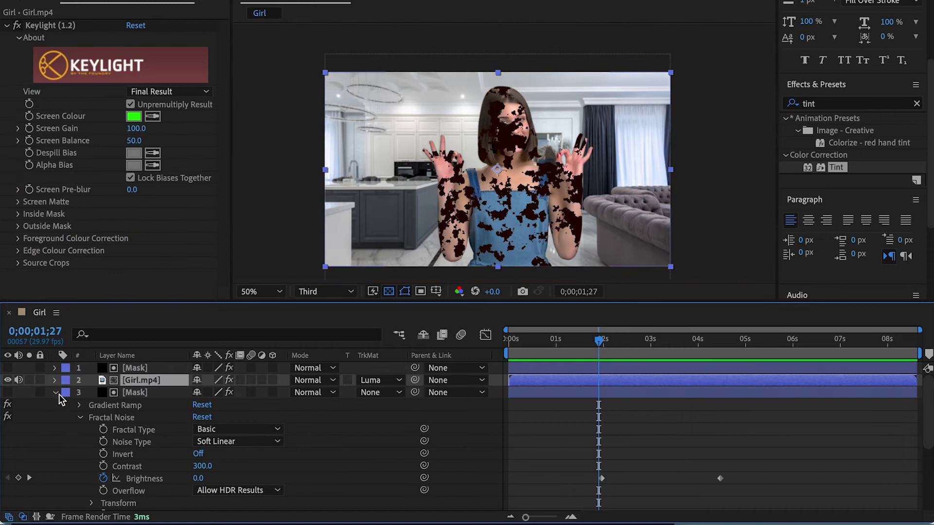
Duplicate the upper Mask and Girl.mp4 layers and pre-compose the top pair as Glow.
left_click(54, 393)
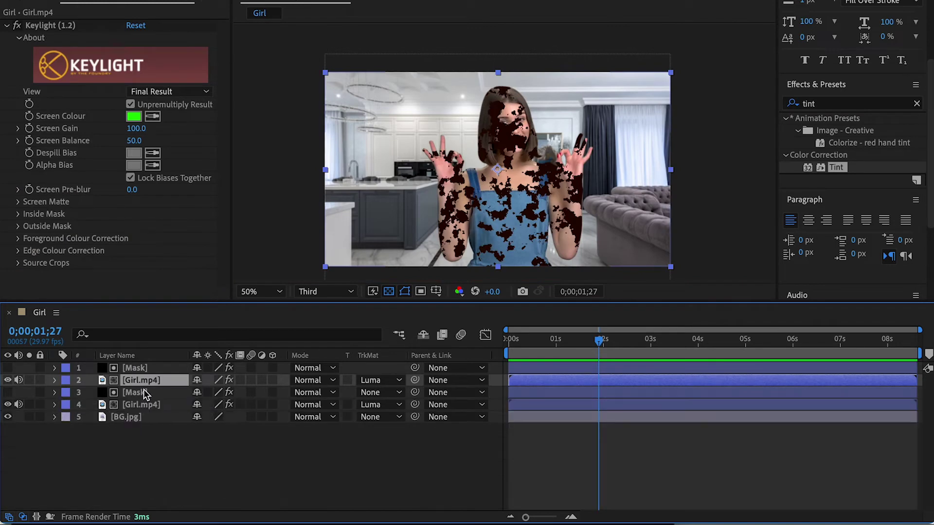
left_click(136, 370, "shift")
key("ctrl+d")
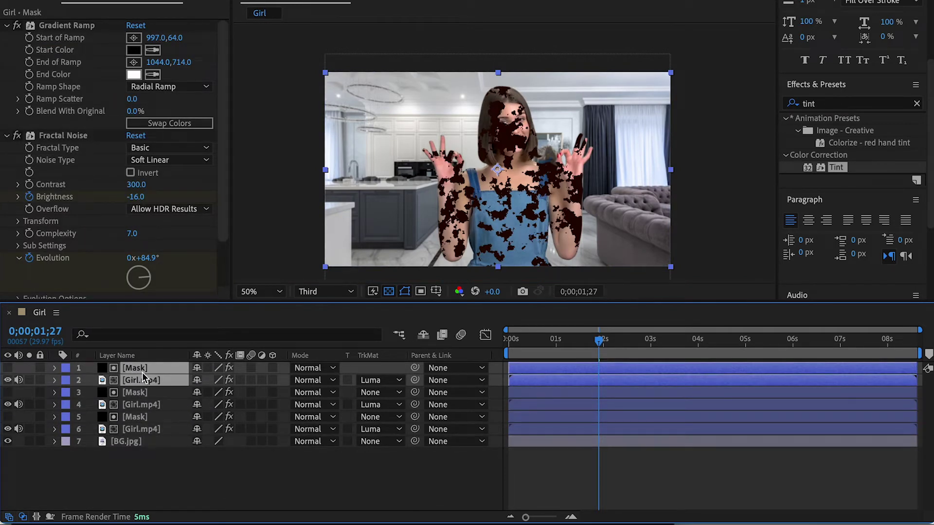
right_click(143, 378)
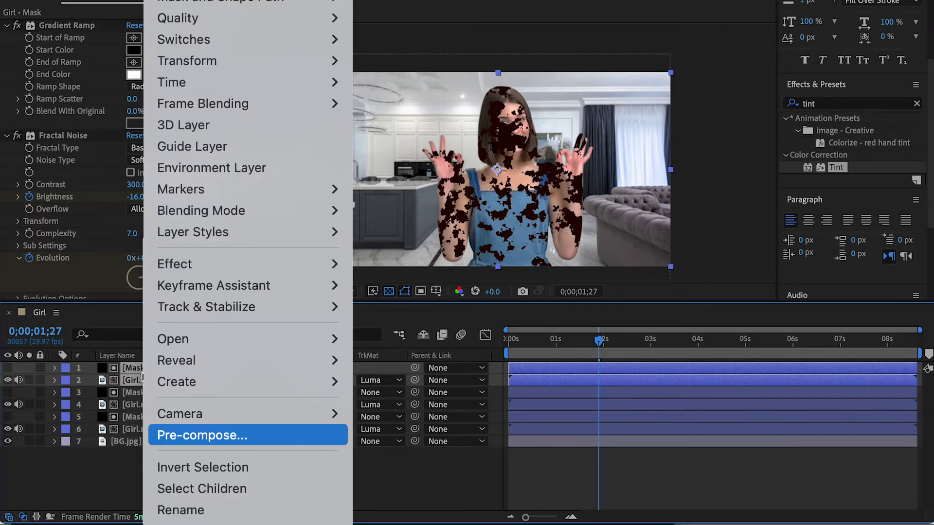
left_click(248, 435)
type("Glow")
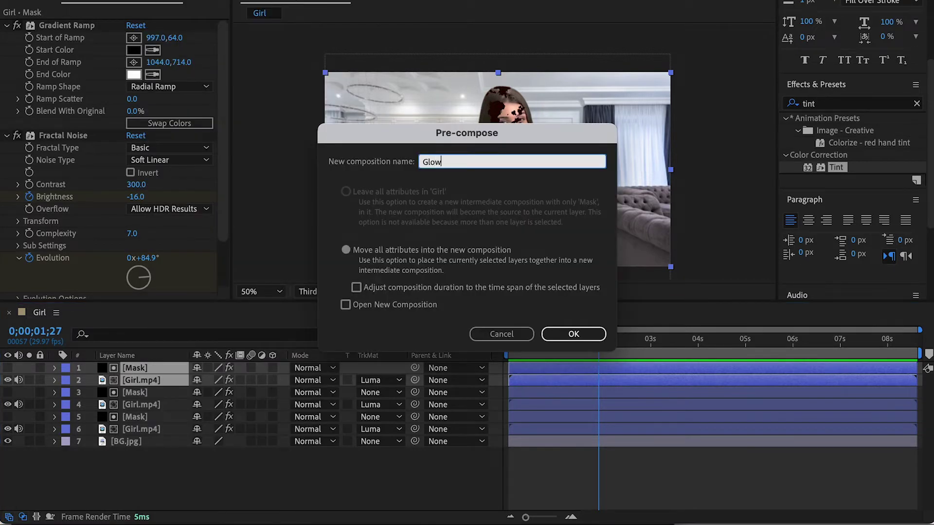
key("Return")
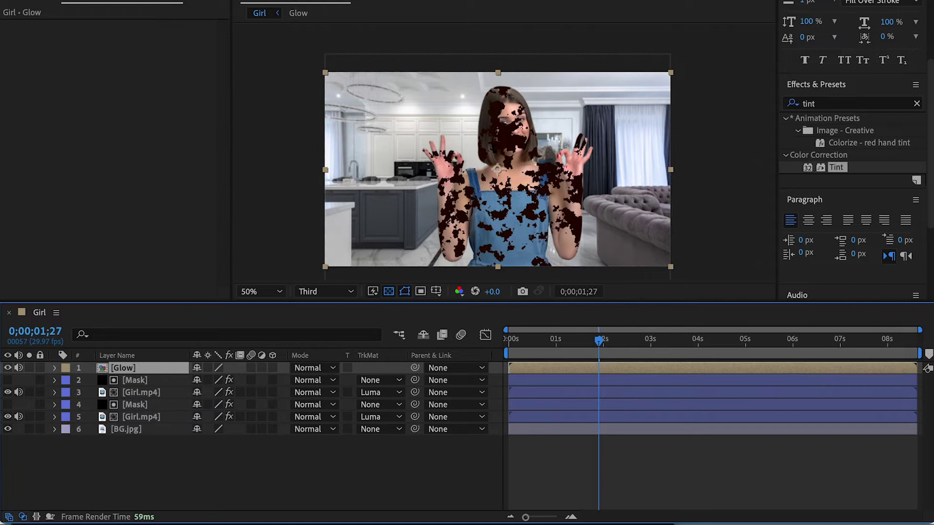
Apply the Tritone effect to the Glow layer.
left_click(821, 104)
type("tritone")
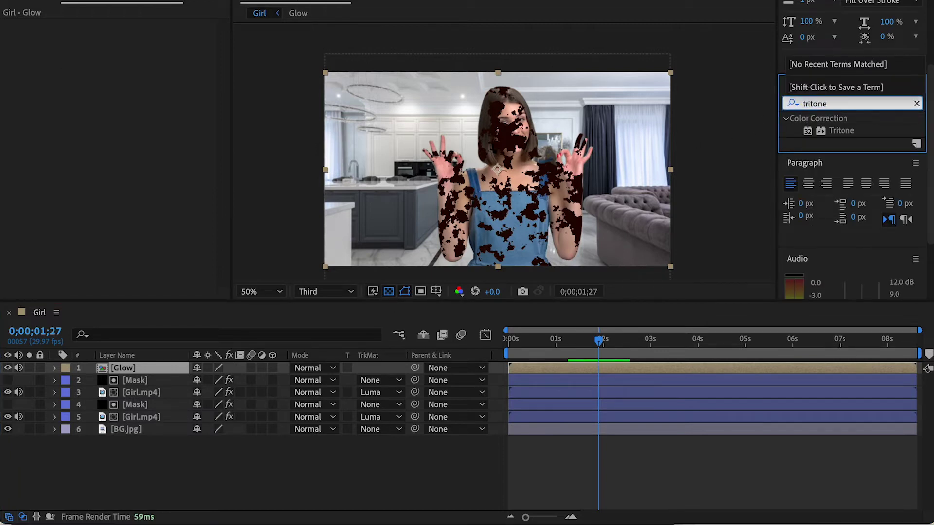
left_click_drag(841, 130, 126, 372)
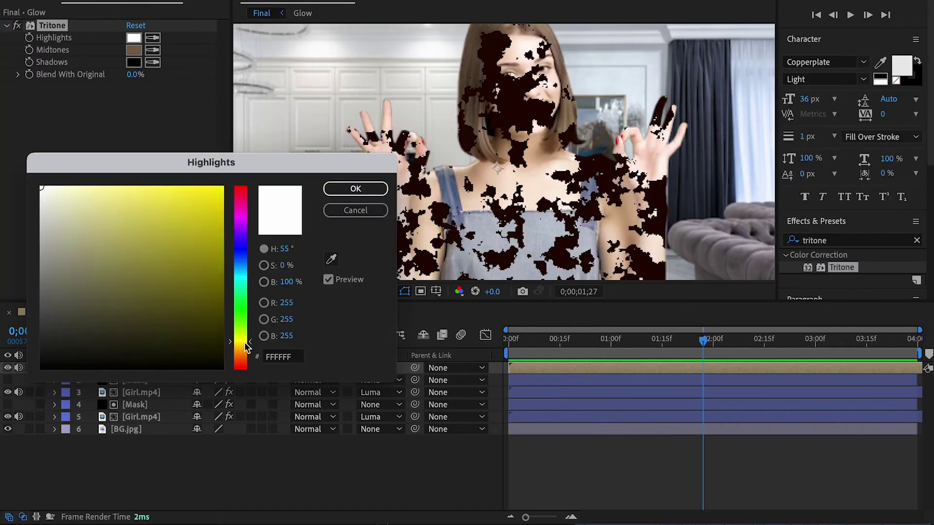
Try a fiery Tritone on the Final composition's Glow layer, with yellow Highlights, dark orange Midtones and 220000 Shadows.
left_click(356, 189)
left_click(134, 50)
left_click(222, 240)
left_click_drag(242, 354, 246, 362)
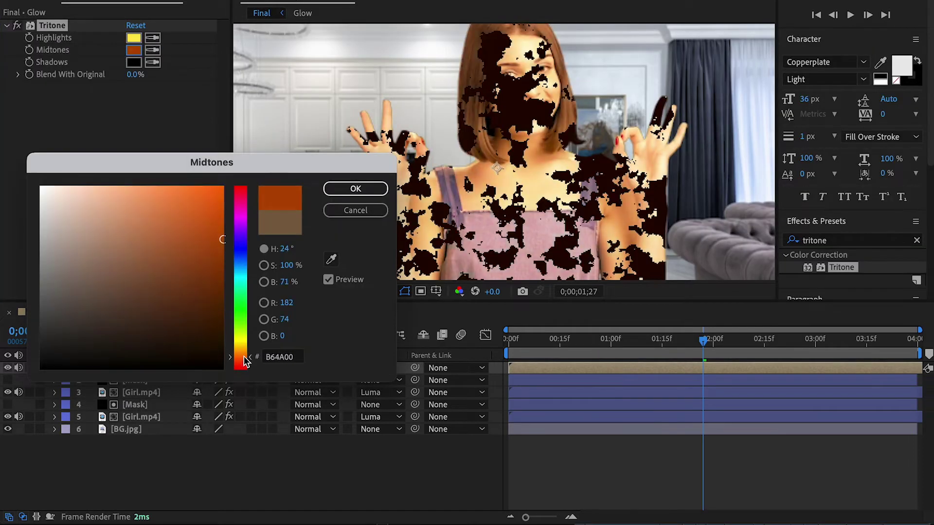
left_click(356, 189)
left_click(134, 62)
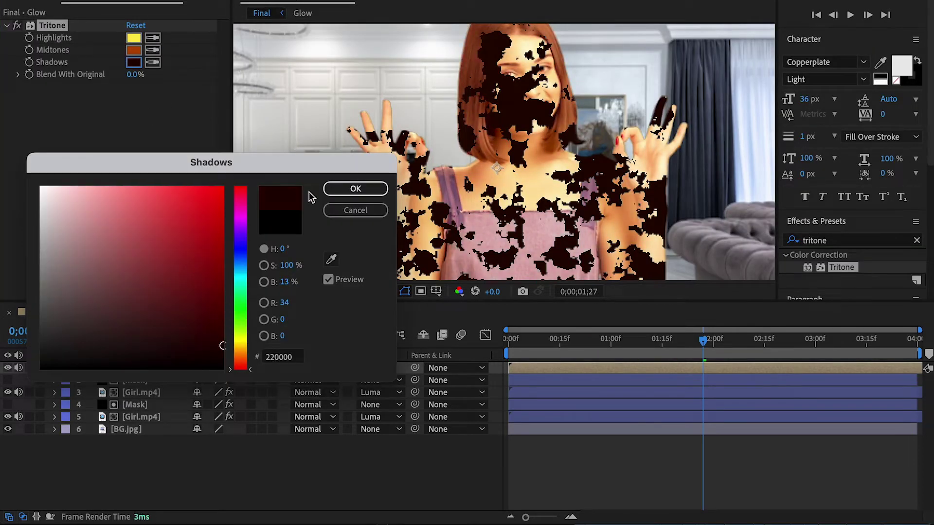
left_click(356, 189)
Try adding the Glow effect to the Final composition's Glow layer and raising its Glow Intensity.
key("ctrl+5")
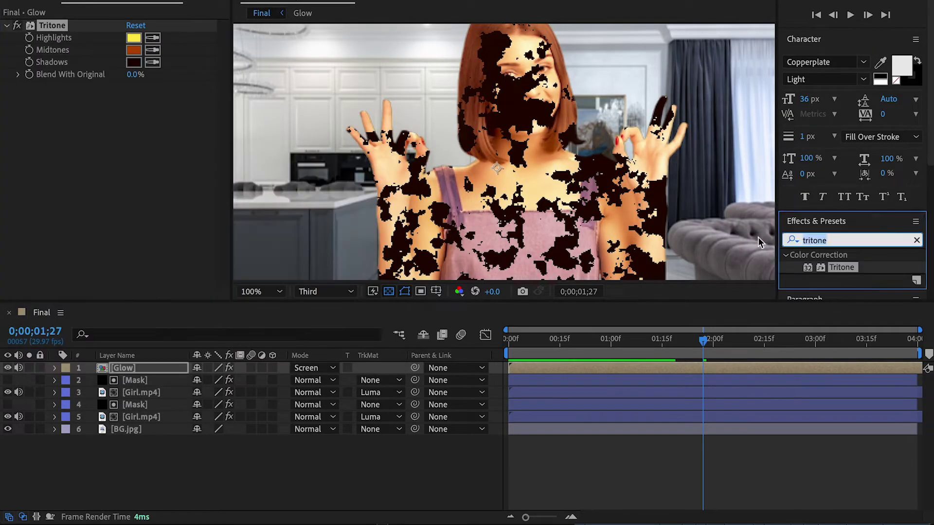
type("glow")
left_click_drag(838, 193, 189, 127)
left_click_drag(135, 138, 173, 137)
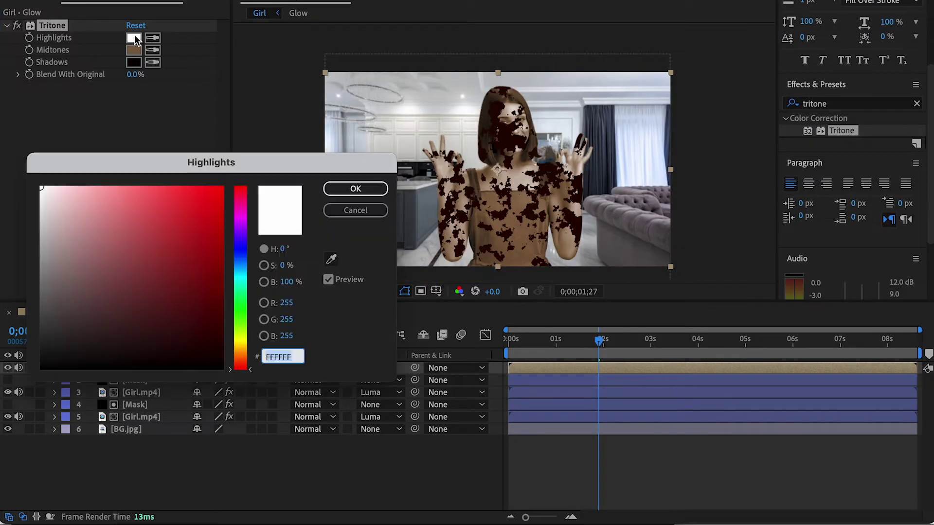
Set the Glow layer's Tritone Highlights to 000000, Midtones to FFFFFF and Blend With Original to 100%.
type("000000")
key("Return")
left_click(133, 50)
type("ffffff")
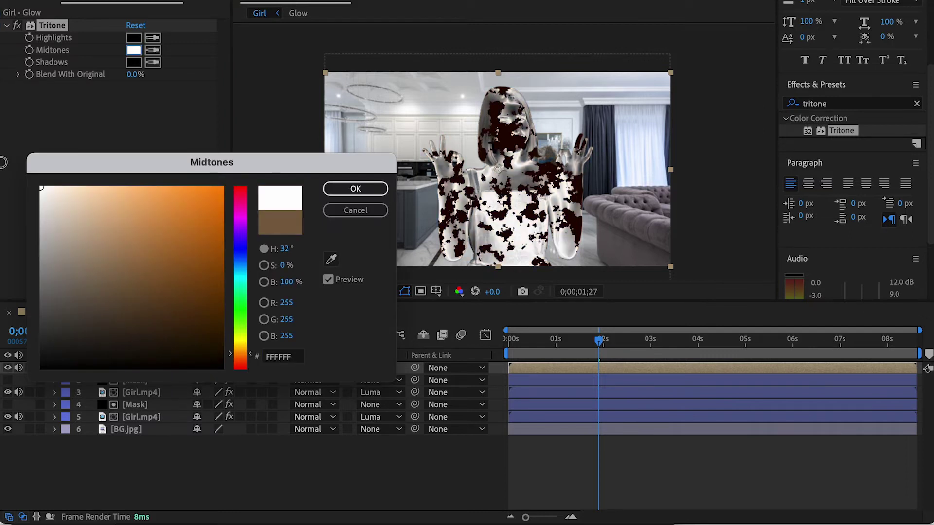
left_click(357, 188)
left_click_drag(135, 74, 259, 77)
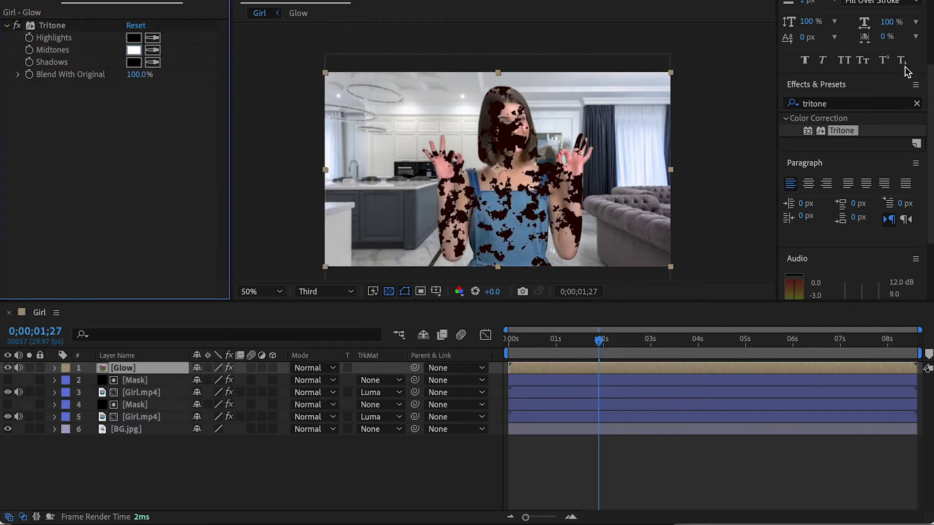
Apply the Glow effect to the Glow layer and move the layer below the top Mask and Girl.mp4 pair.
left_click(830, 101)
type("glow")
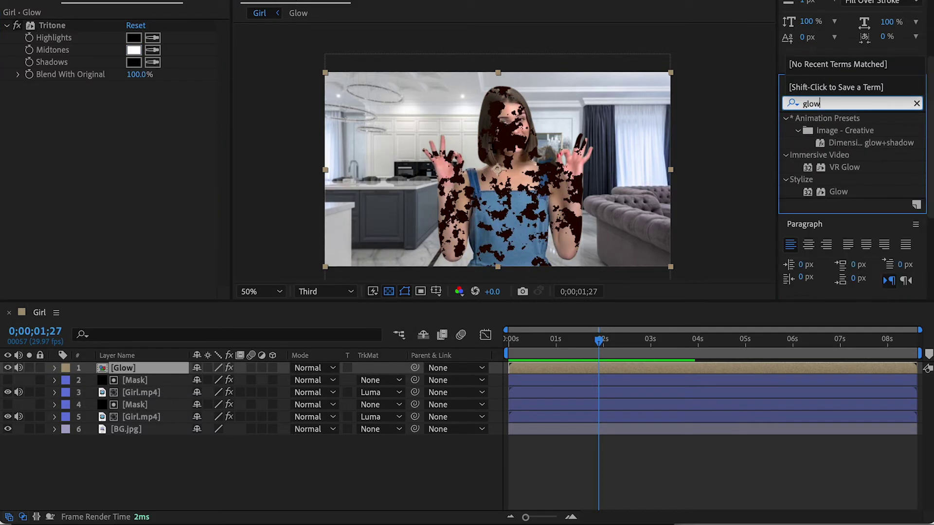
left_click_drag(844, 194, 103, 161)
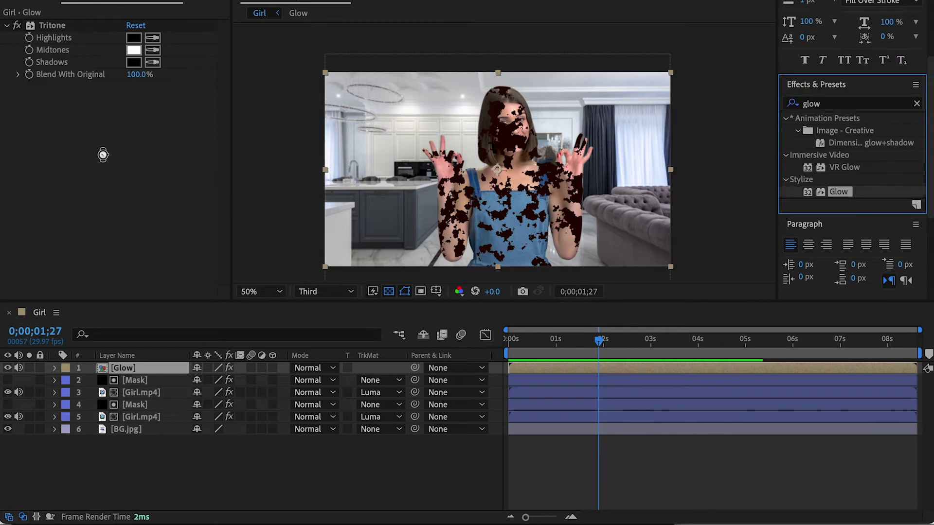
left_click_drag(122, 372, 131, 398)
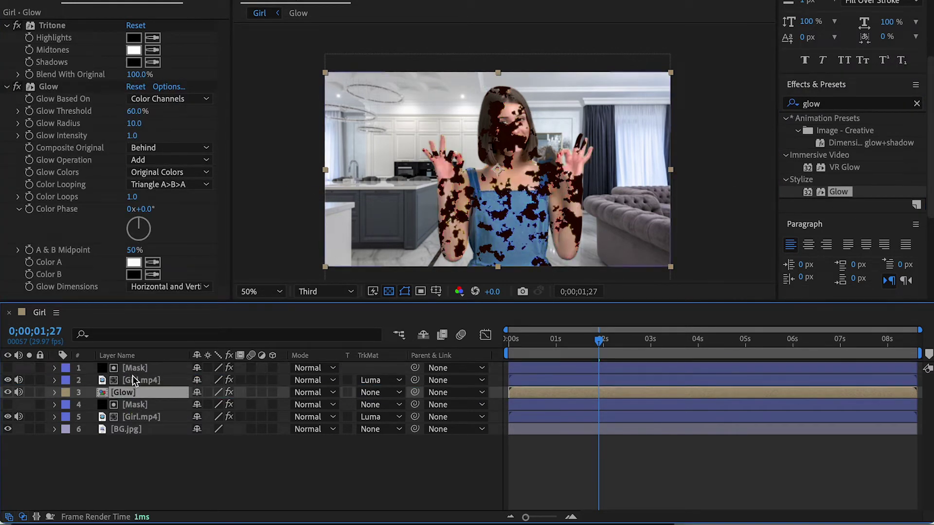
Set the Glow effect's Glow Radius to 27 and Glow Intensity to 1.5, and inspect the glow up close.
left_click_drag(133, 124, 143, 126)
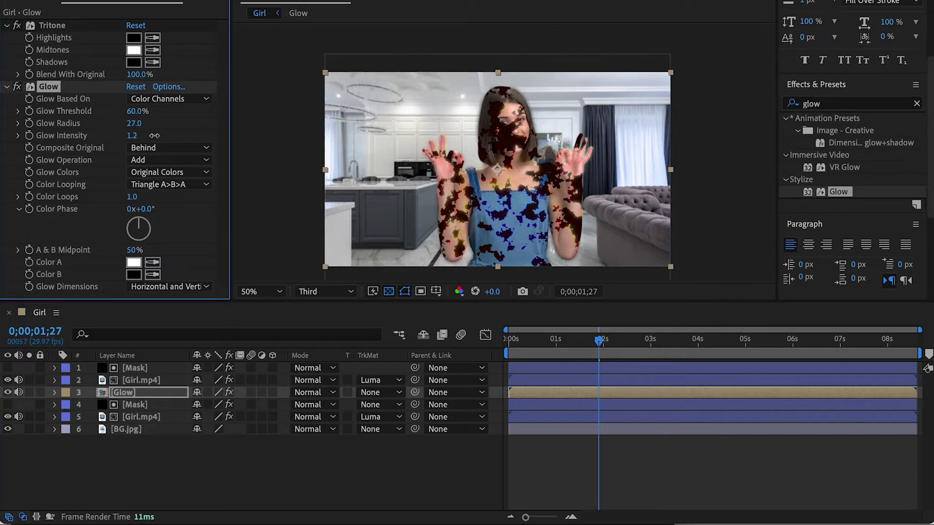
left_click(132, 135)
type("1.5")
key("Return")
scroll(473, 201, "up", 2)
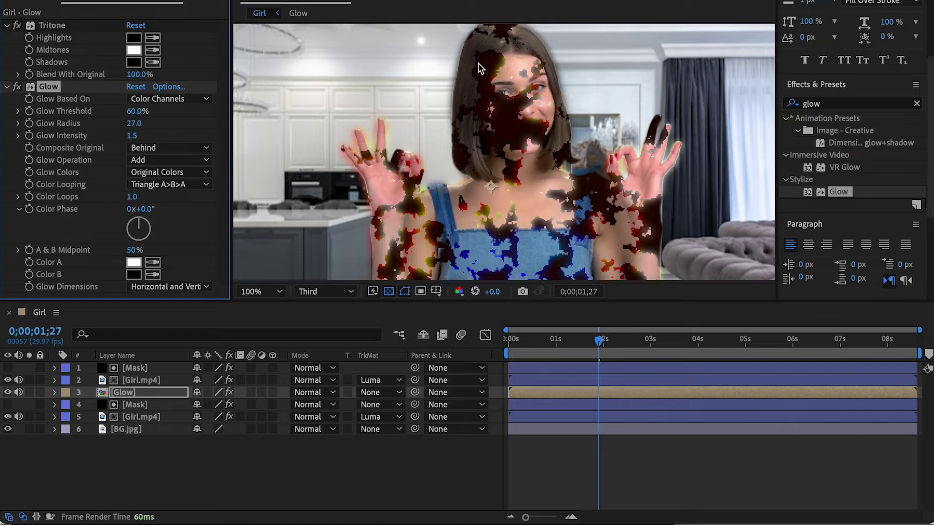
scroll(520, 106, "down", 2)
Add an Opacity keyframe of 100% to the Glow layer at 0;00;01;19.
mouse_move(599, 340)
left_mouse_down()
mouse_move(632, 340)
mouse_move(585, 343)
left_mouse_up()
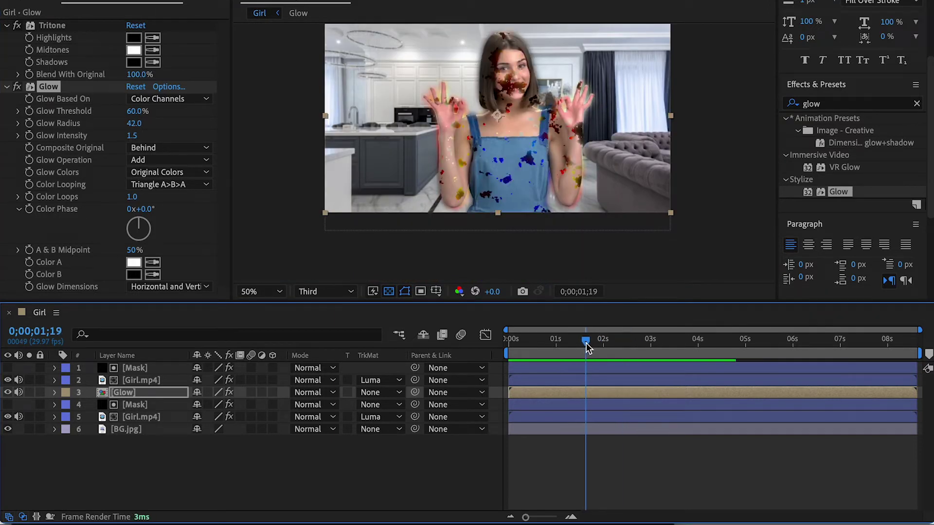
left_click(123, 392)
key("alt+shift+t")
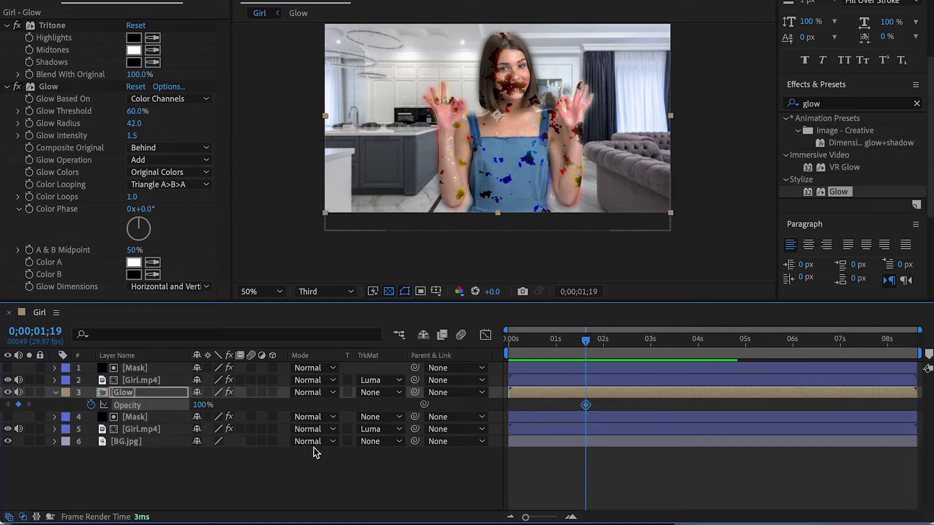
Fade in the Glow layer by setting its Opacity to 0% at 0;00;01;19 and 100% at 0;00;01;24.
left_click_drag(919, 330, 603, 332)
scroll(599, 336, "right", 5)
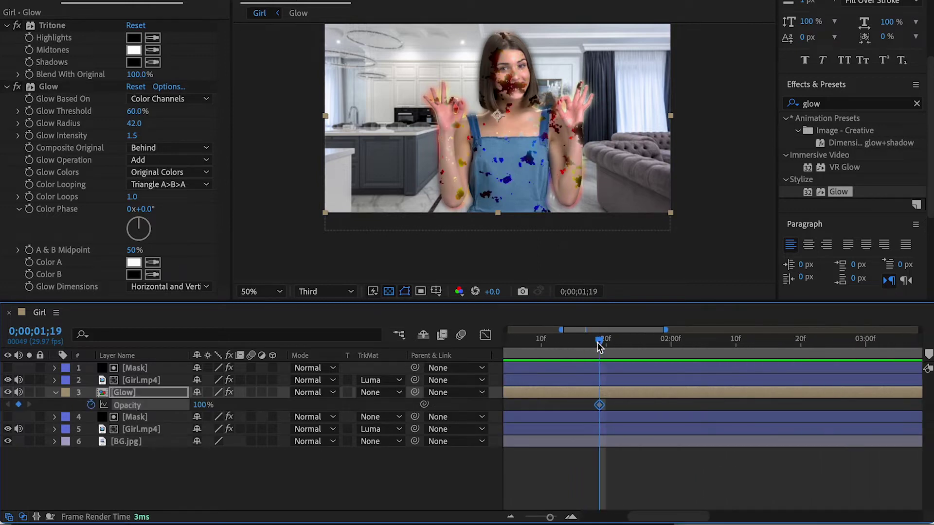
left_click_drag(197, 404, 146, 404)
left_click_drag(606, 340, 629, 346)
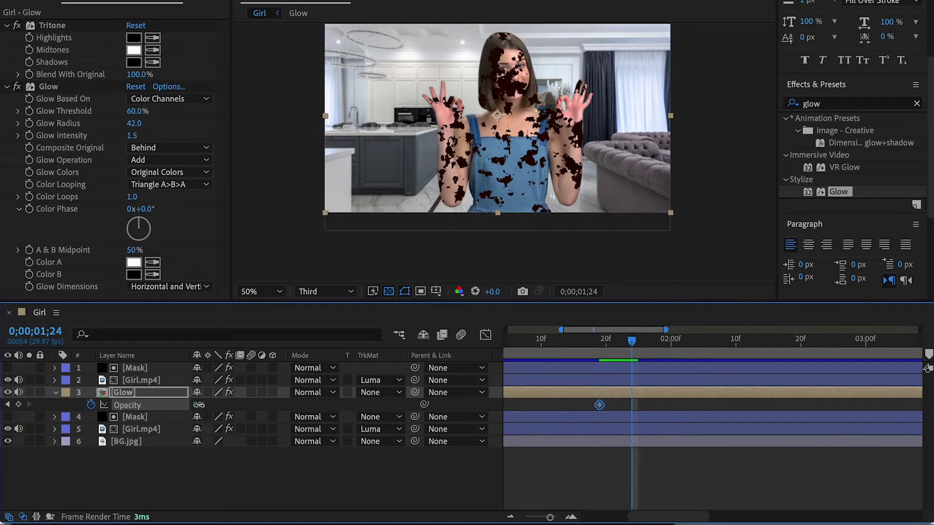
left_click_drag(199, 405, 285, 406)
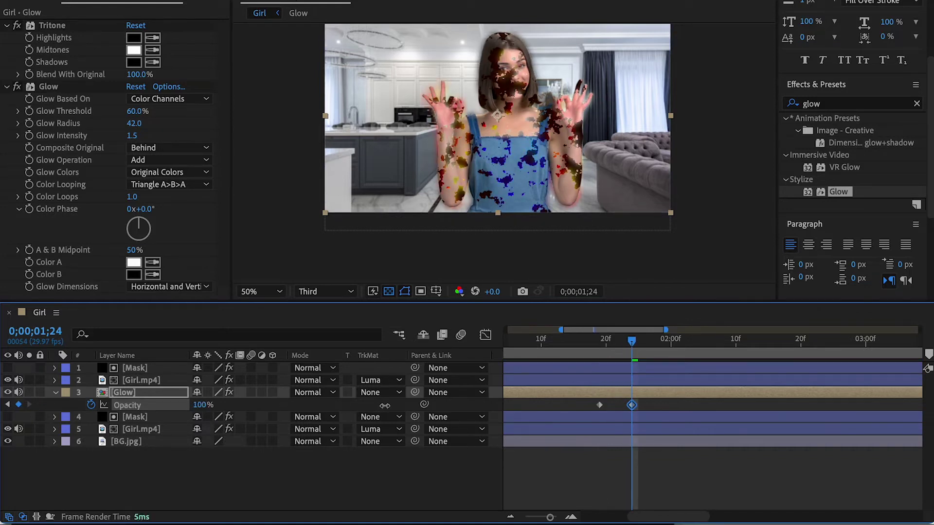
Set the Glow layer's blending mode to Screen and inspect the result up close.
left_click(312, 393)
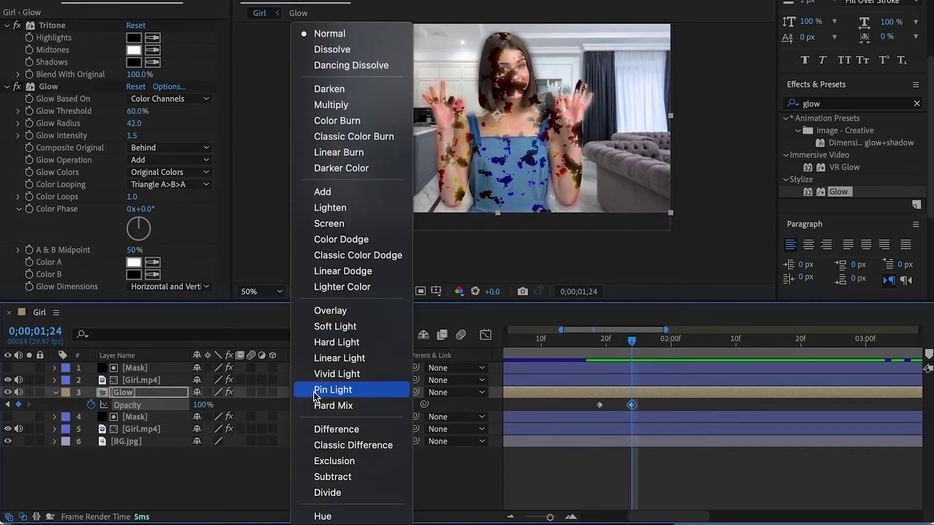
left_click(340, 224)
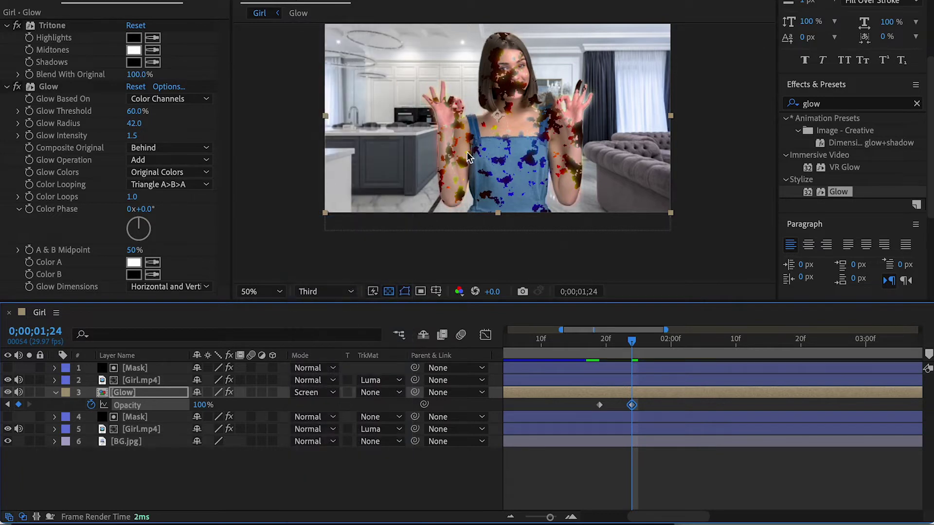
key("period")
key("comma")
At 0;00;01;19, draw an elliptical mask on the Glow layer and fit it over the girl's head.
left_click(601, 340)
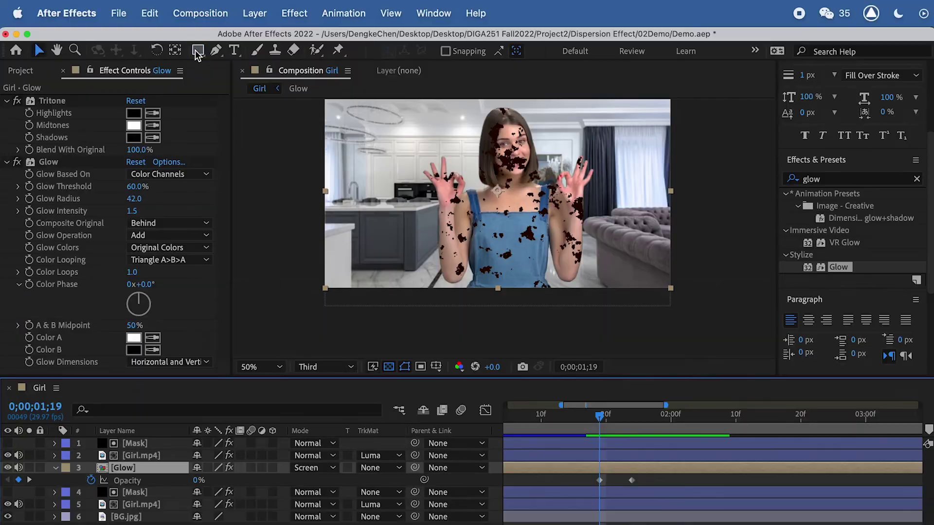
left_click(198, 50)
left_click(243, 85)
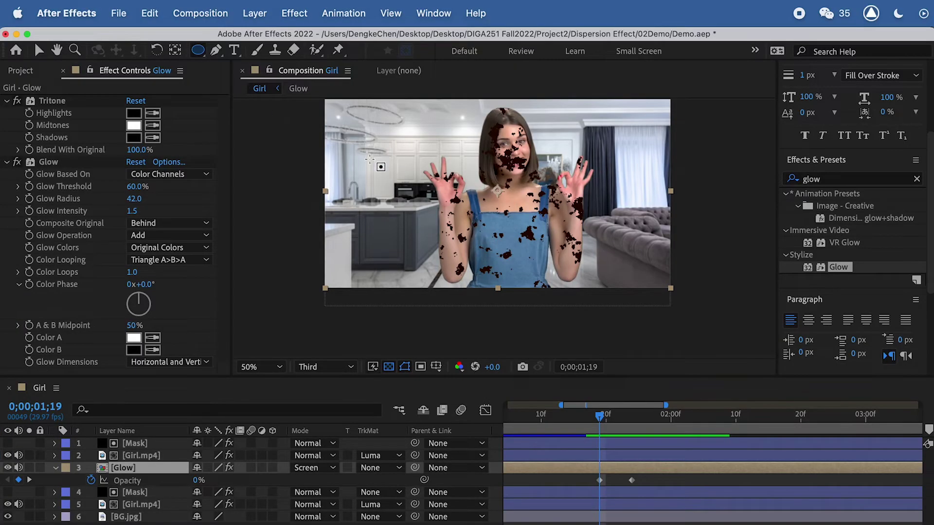
key("comma")
left_click_drag(480, 139, 512, 200)
left_click_drag(513, 125, 520, 127)
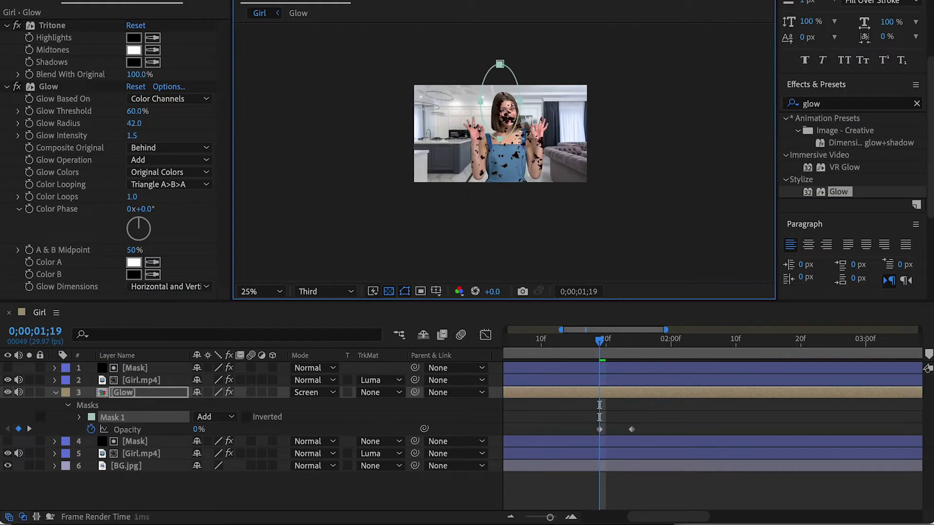
key("period")
key("ctrl+t")
mouse_move(508, 79)
left_mouse_down()
mouse_move(516, 91)
mouse_move(521, 67)
left_mouse_up()
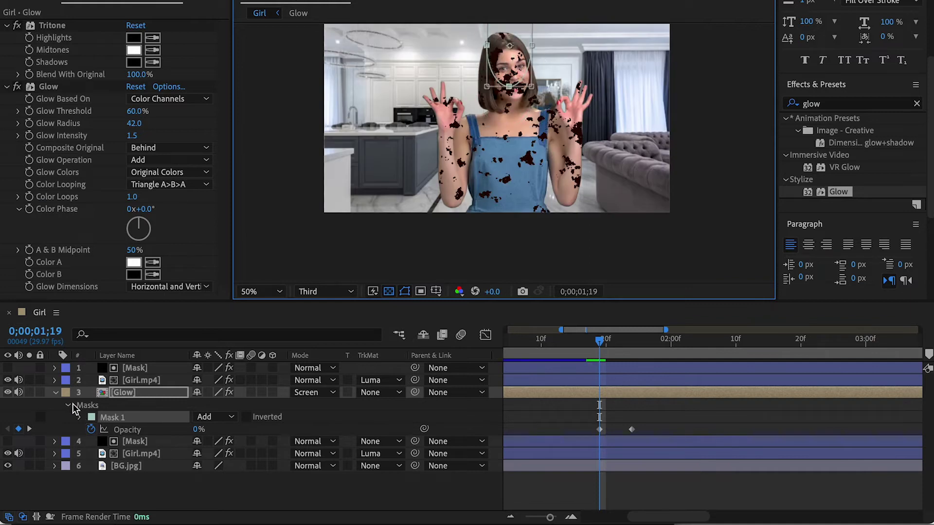
Set the Glow layer's Mask Feather to 150 pixels.
left_click(79, 418)
left_click_drag(226, 442, 321, 442)
left_click(239, 441)
type("150")
key("Return")
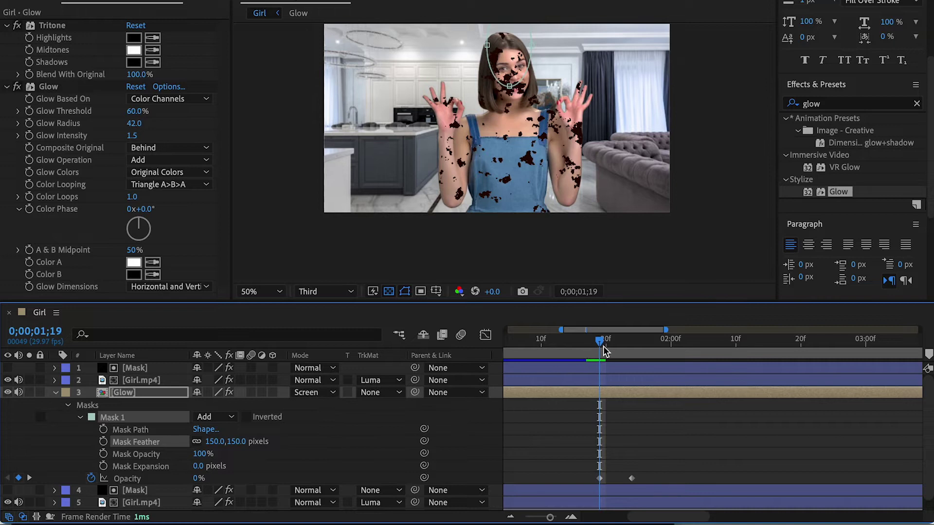
Keyframe the Glow layer's Mask Path at 0;00;01;24, then enlarge and reposition the ellipse over the girl's upper body at 0;00;02;06.
left_click_drag(604, 350, 629, 358)
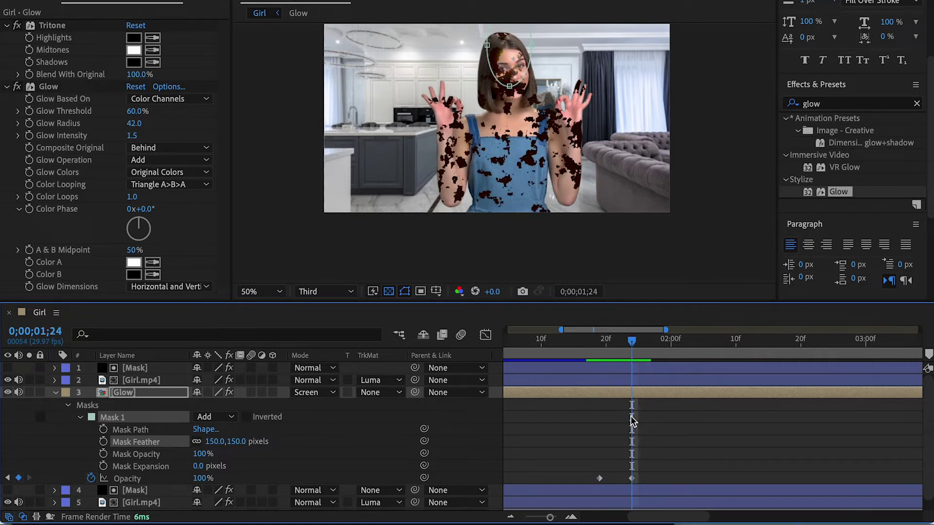
left_click(103, 429)
left_click_drag(632, 342, 709, 348)
double_click(509, 86)
left_click_drag(509, 86, 616, 248)
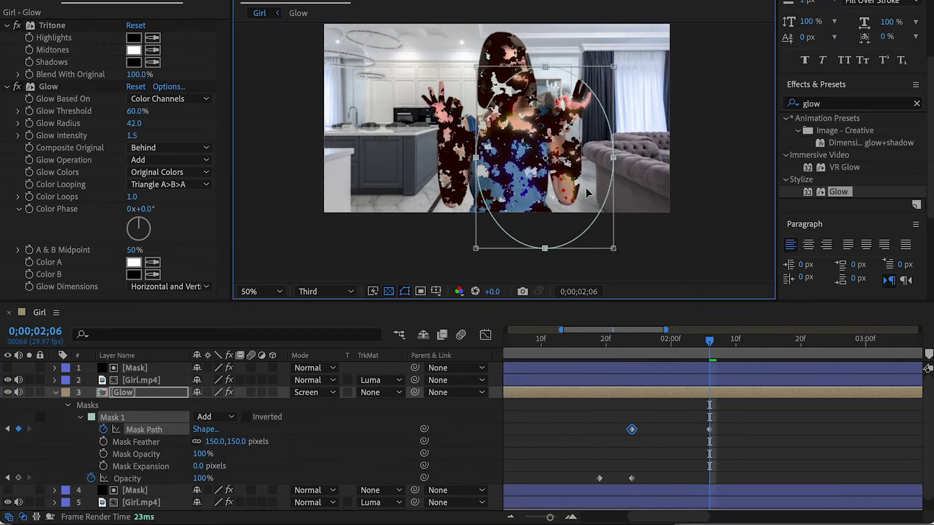
left_click_drag(585, 188, 549, 151)
key("Return")
Enlarge and centre the Glow layer's elliptical mask to cover the girl's whole visible body at 0;00;02;15.
left_click_drag(583, 346, 769, 360)
double_click(507, 212)
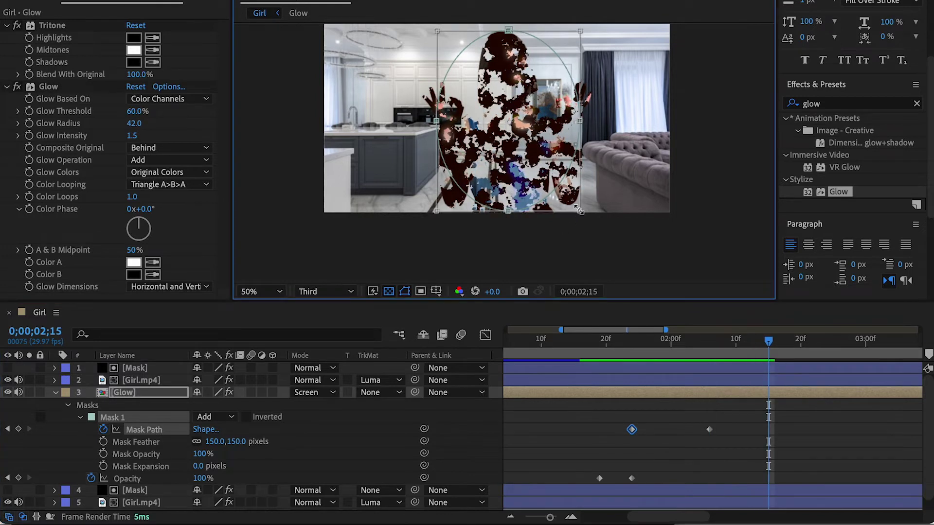
left_click_drag(580, 212, 654, 278)
left_click_drag(588, 214, 556, 183)
left_click_drag(621, 247, 656, 270)
left_click_drag(583, 189, 560, 168)
key("ctrl+shift+a")
Collapse the Glow layer's properties and change its label colour to Yellow.
left_click_drag(678, 339, 697, 343)
left_click(55, 393)
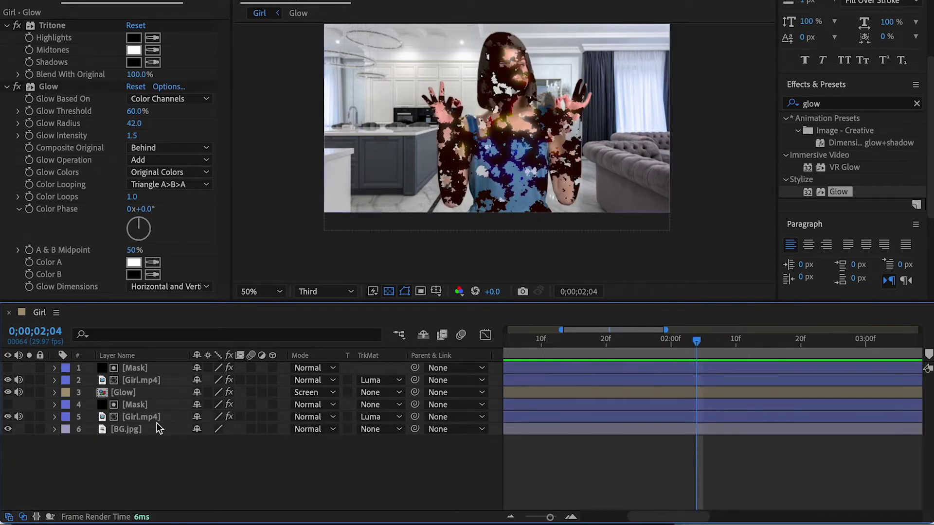
left_click(65, 395)
left_click(65, 396)
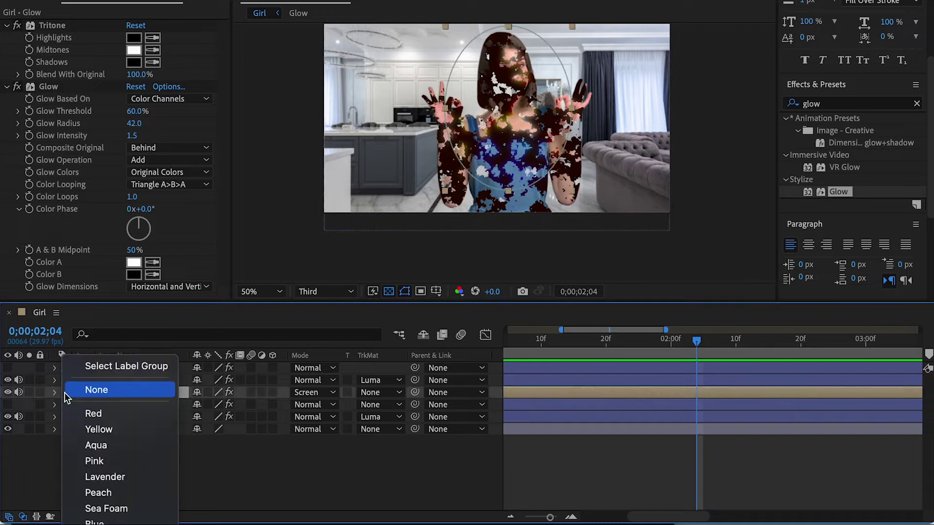
left_click(93, 430)
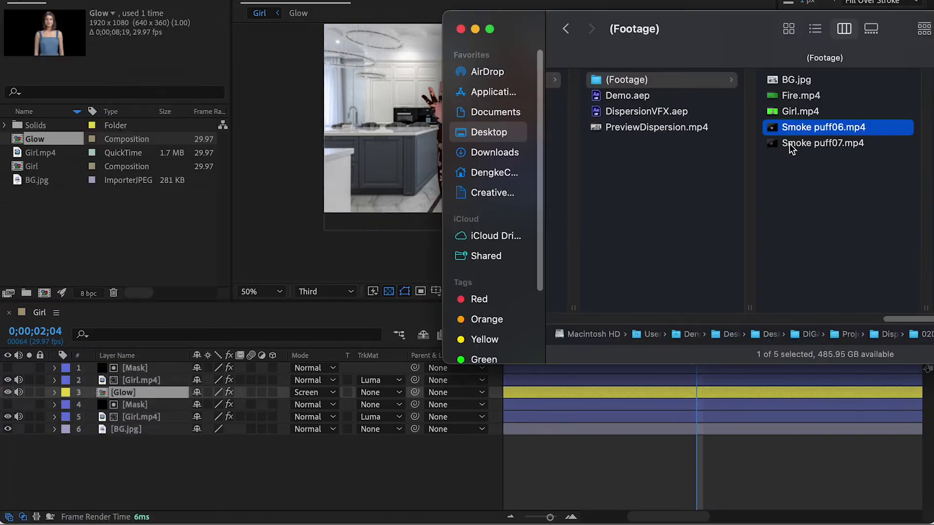
Import Smoke puff06.mp4 and Smoke puff07.mp4, and place Smoke puff06.mp4 as the top layer of the Girl composition.
left_click(793, 200, "shift")
left_click_drag(792, 200, 119, 233)
left_click(52, 153)
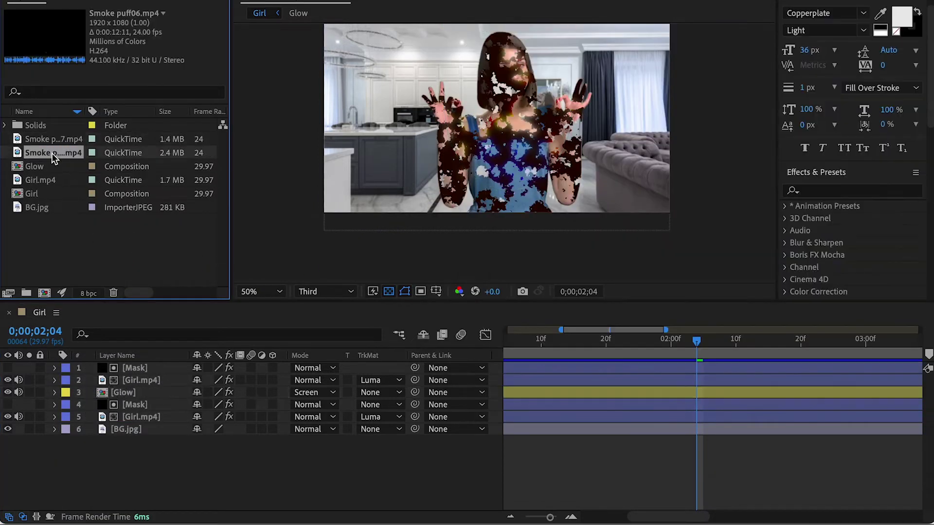
left_click_drag(51, 152, 141, 364)
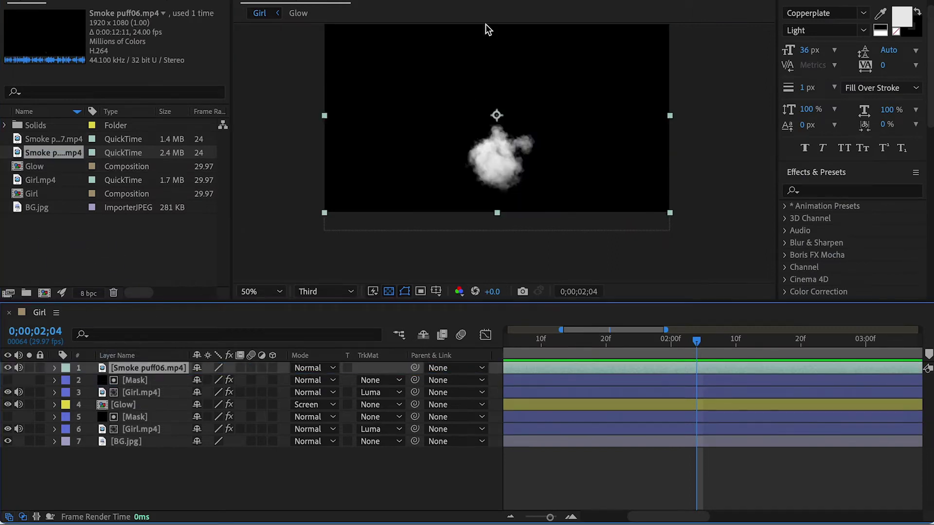
Apply the Alpha From Lightness (Unmult) preset to the Smoke puff06.mp4 layer to remove its black background.
left_click(836, 192)
type("unmul")
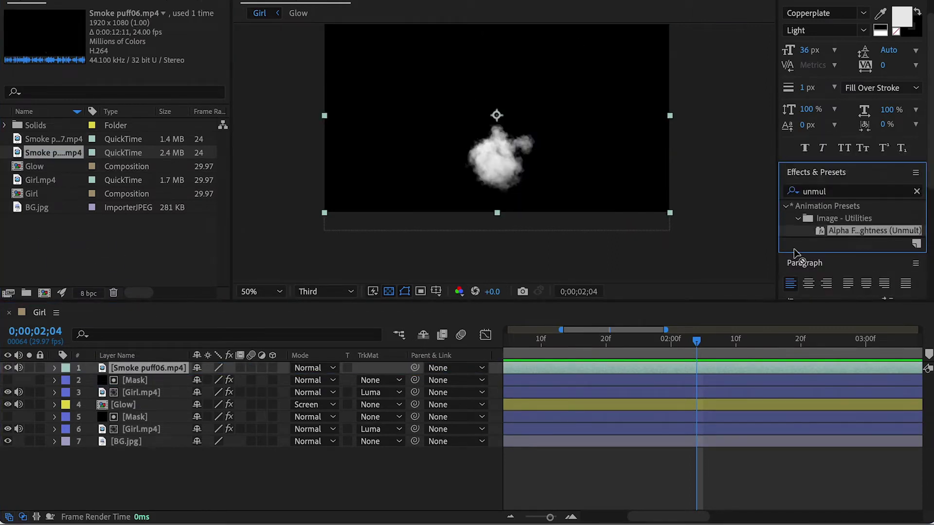
left_click_drag(846, 231, 160, 370)
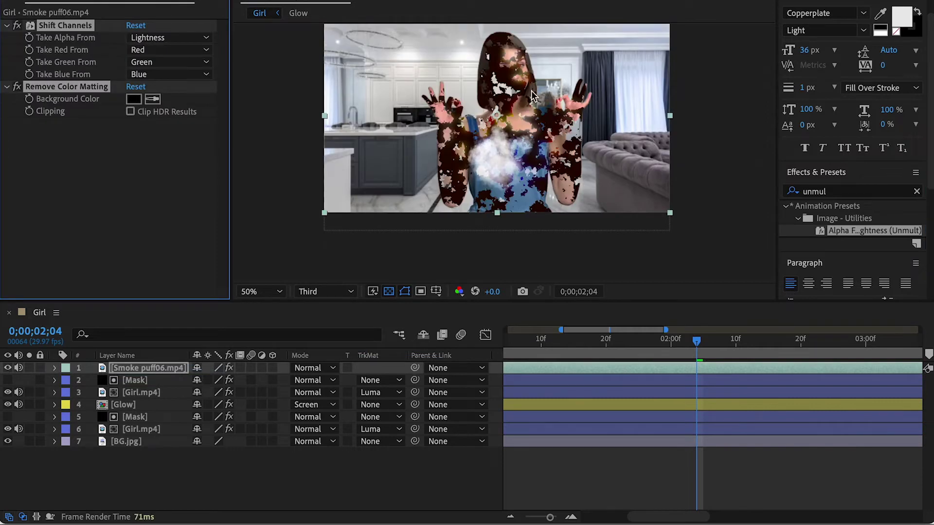
Apply Tint to Smoke puff06.mp4 and sample the dark brown fragments on the girl's arm for Map Black To and Map White To.
key("ctrl+f")
type("tint")
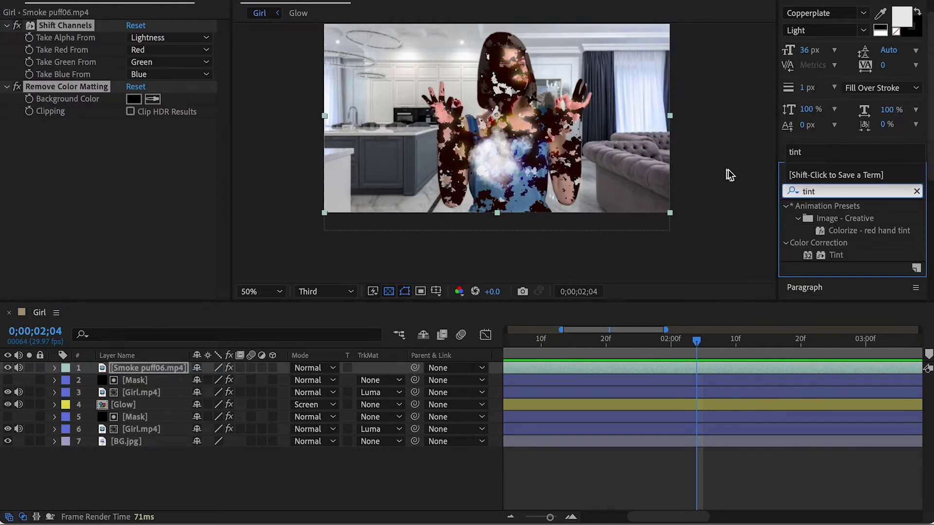
left_click_drag(835, 255, 168, 370)
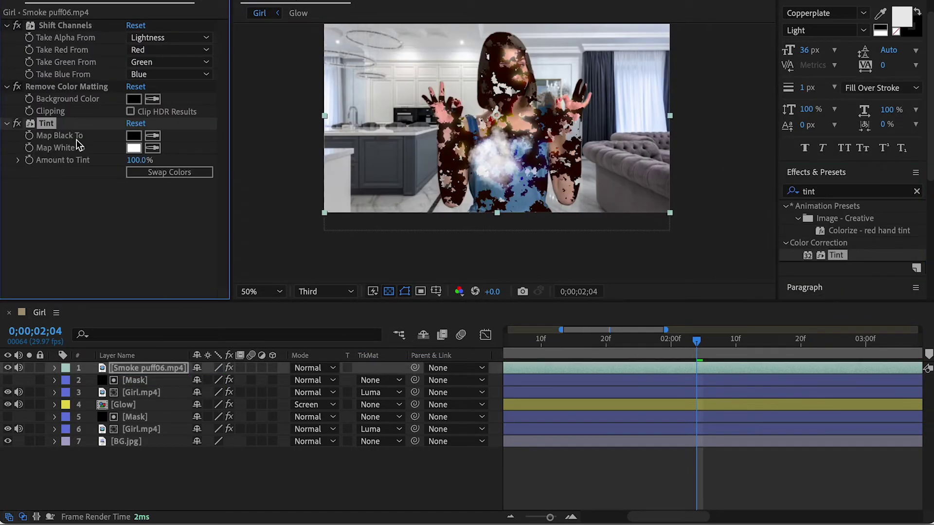
key("slash")
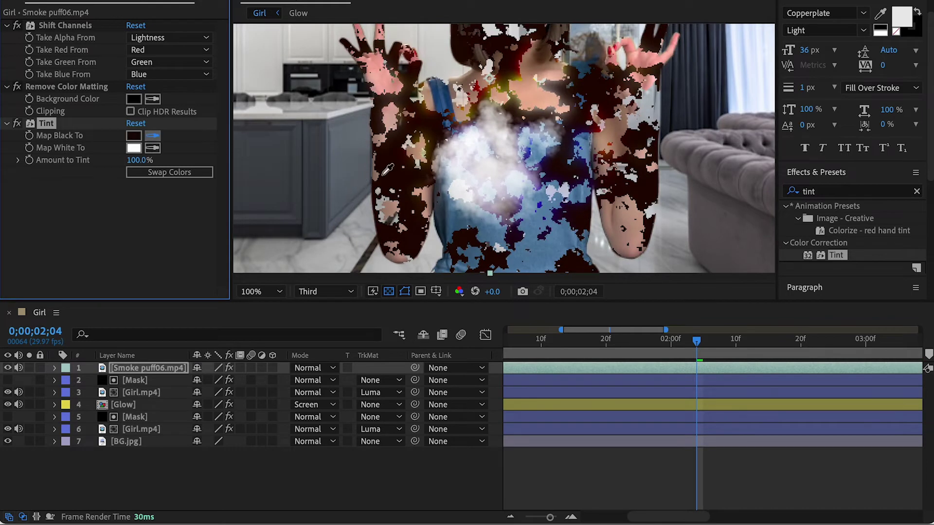
left_click(395, 179)
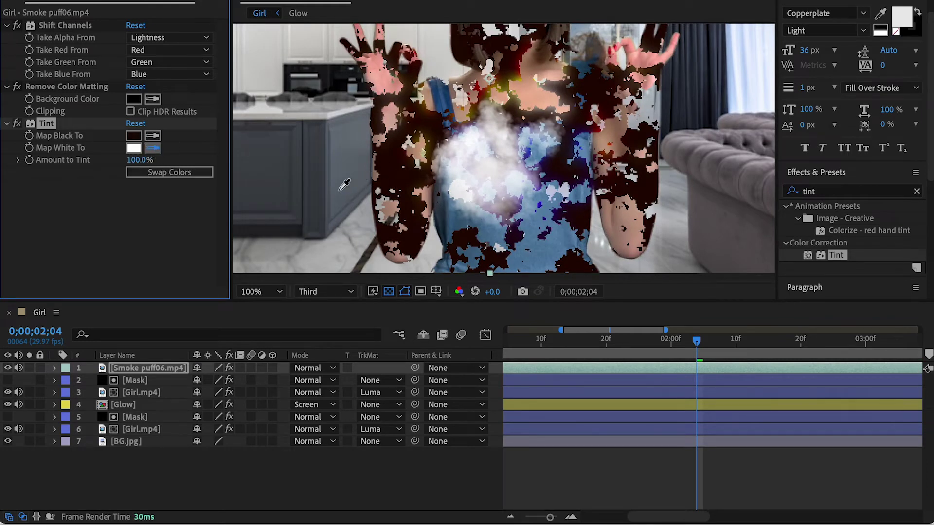
left_click(392, 181)
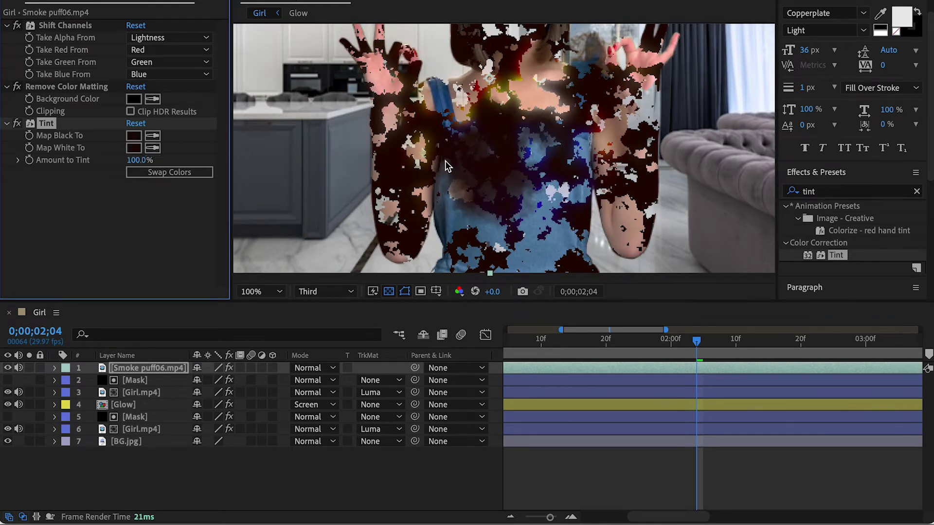
key("comma")
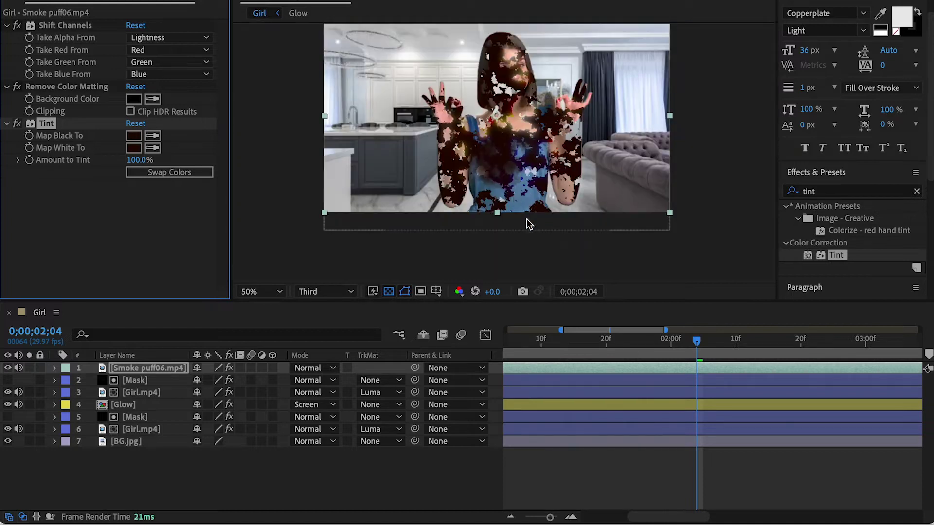
Move the smoke puff up over the girl's face at 0;00;01;21.
left_click_drag(582, 339, 506, 329)
left_click_drag(547, 340, 724, 347)
left_click_drag(500, 161, 514, 82)
Fade in Smoke puff06.mp4 with Opacity keyframes of 0% at 0;00;01;21 and 97% at 0;00;02;01.
left_click(131, 370)
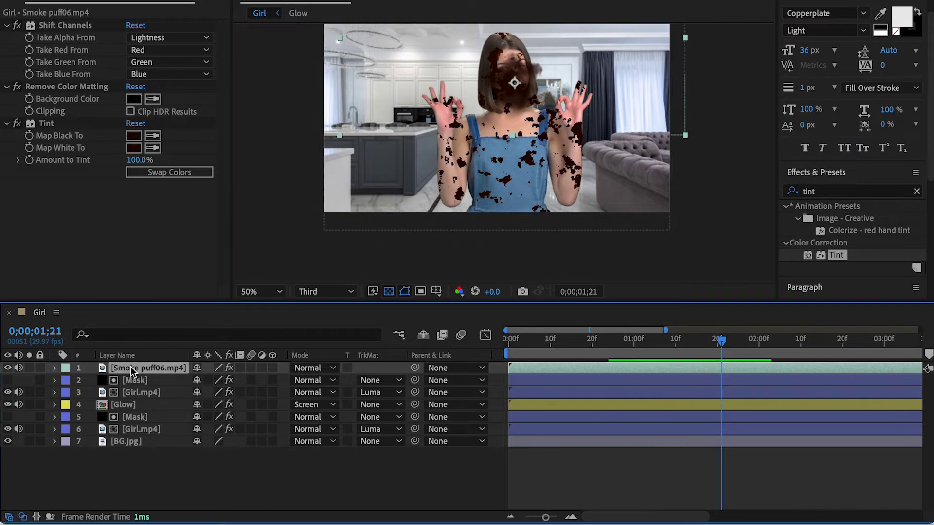
key("t")
left_click(91, 380)
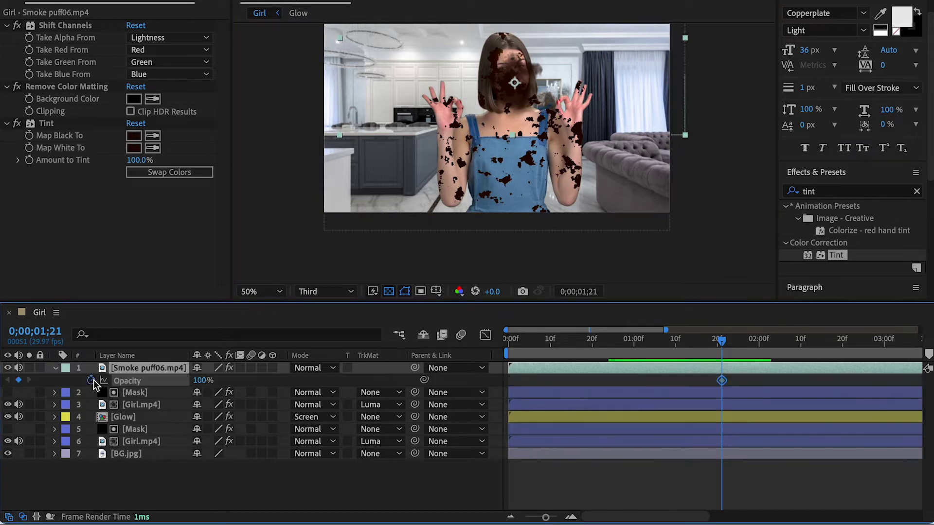
left_click_drag(203, 381, 68, 393)
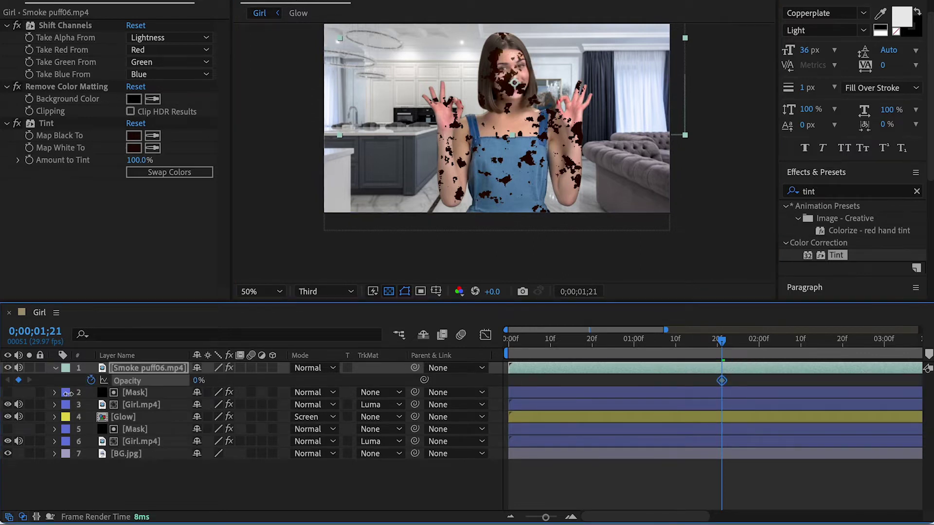
left_click_drag(725, 345, 763, 340)
left_click_drag(198, 380, 330, 374)
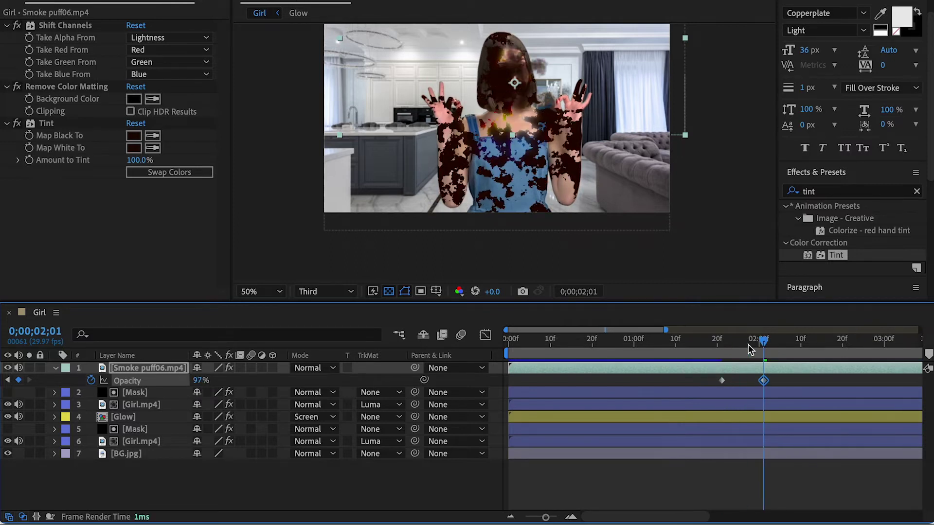
Hold the smoke's Opacity at 97% with a keyframe at 0;00;02;27, fade it out by 0;00;03;06, and preview the fade.
left_click_drag(750, 349, 872, 349)
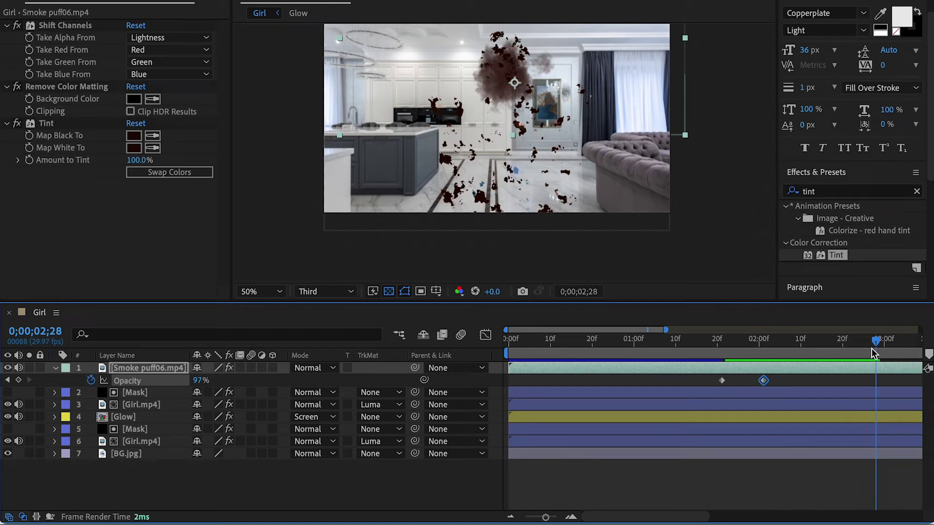
left_click(18, 380)
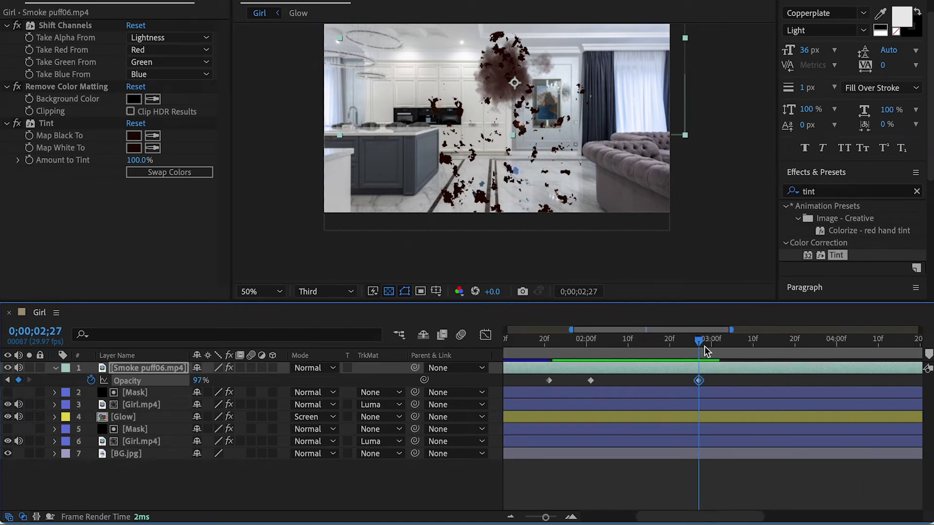
left_click_drag(706, 351, 738, 358)
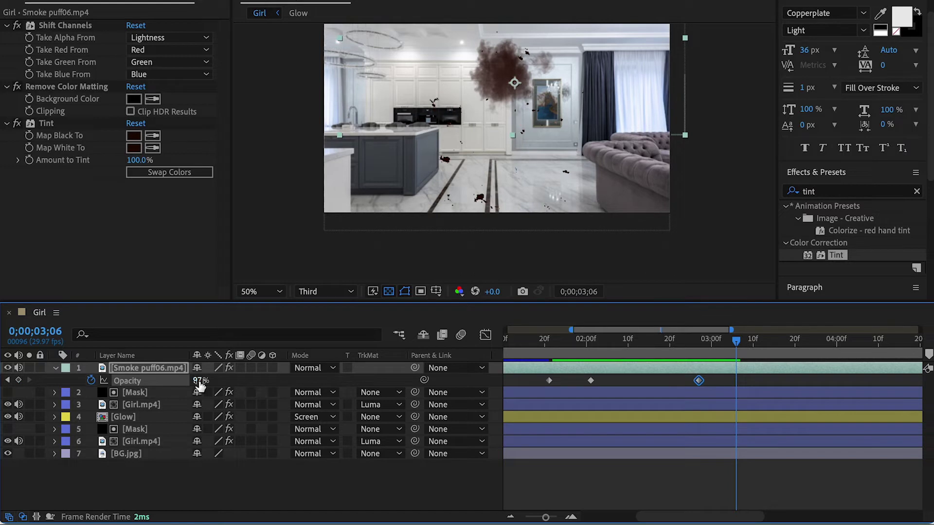
left_click_drag(200, 382, 42, 380)
left_click_drag(736, 345, 549, 348)
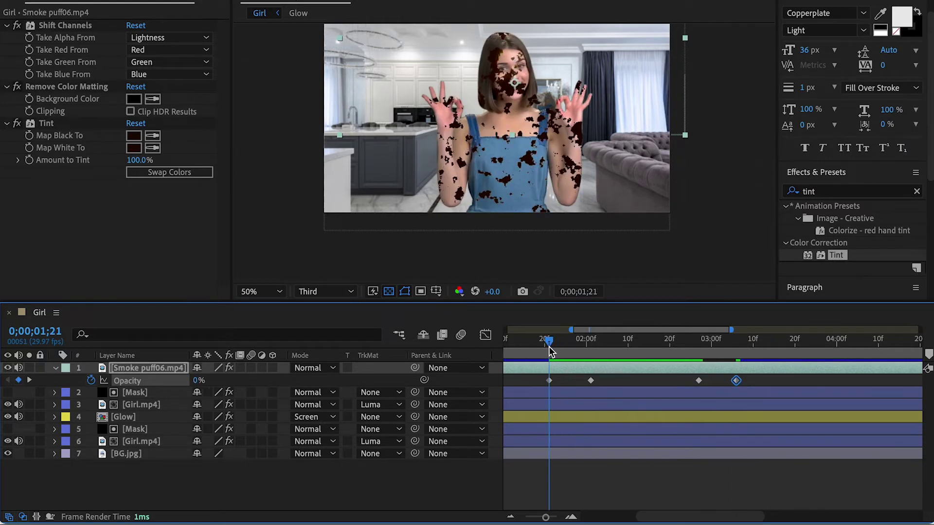
key("space")
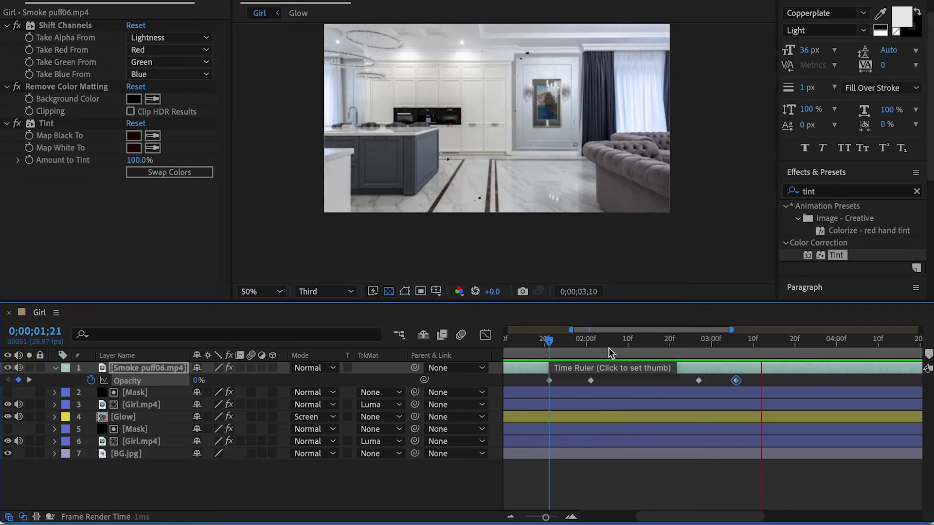
Retime the smoke's fade-out Opacity keyframes to about 0;00;02;21 and 0;00;03;09, and preview the fade.
left_click(577, 344)
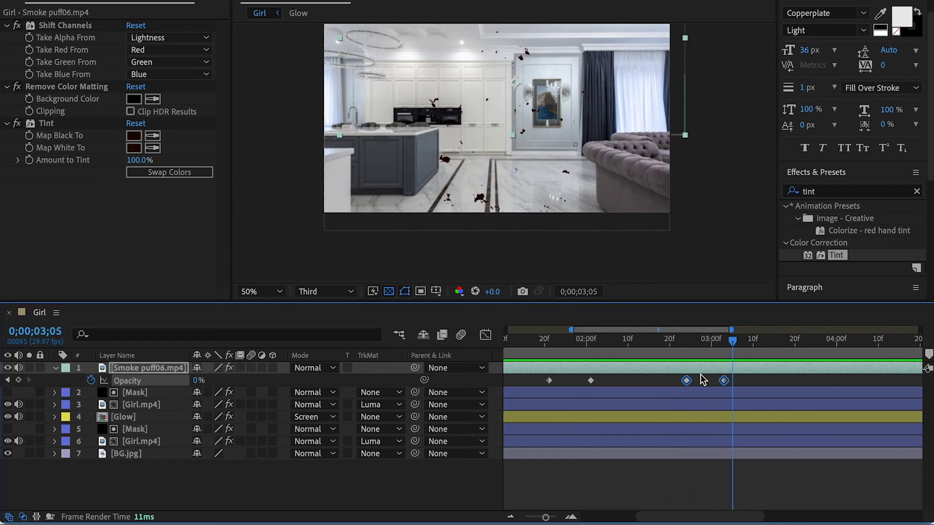
left_click(713, 381)
left_click_drag(724, 381, 765, 384)
left_click_drag(777, 376, 676, 385)
left_click(661, 340)
key("space")
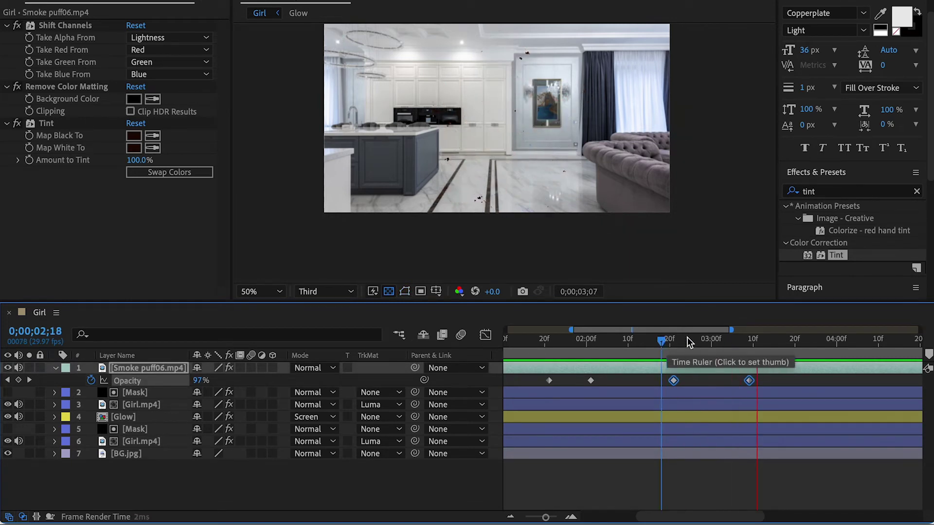
Duplicate the Smoke puff06.mp4 layer, move the copy down over the girl's body and rotate it.
left_click(636, 340)
left_click(124, 372)
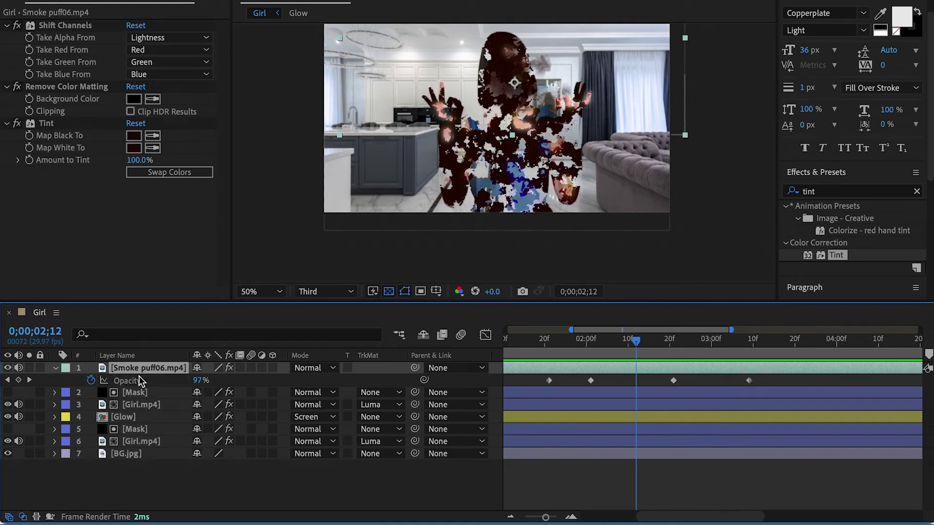
key("ctrl+d")
left_click_drag(501, 100, 492, 164)
key("r")
left_click_drag(209, 382, 249, 381)
Delay the duplicated smoke and its Opacity keyframes, trim its start to about 0;00;01;23, and preview the puff.
left_click_drag(573, 331, 481, 342)
left_click_drag(518, 369, 708, 369)
left_click_drag(781, 365, 698, 368)
left_click_drag(695, 376, 525, 385)
left_click_drag(533, 381, 683, 390)
key("space")
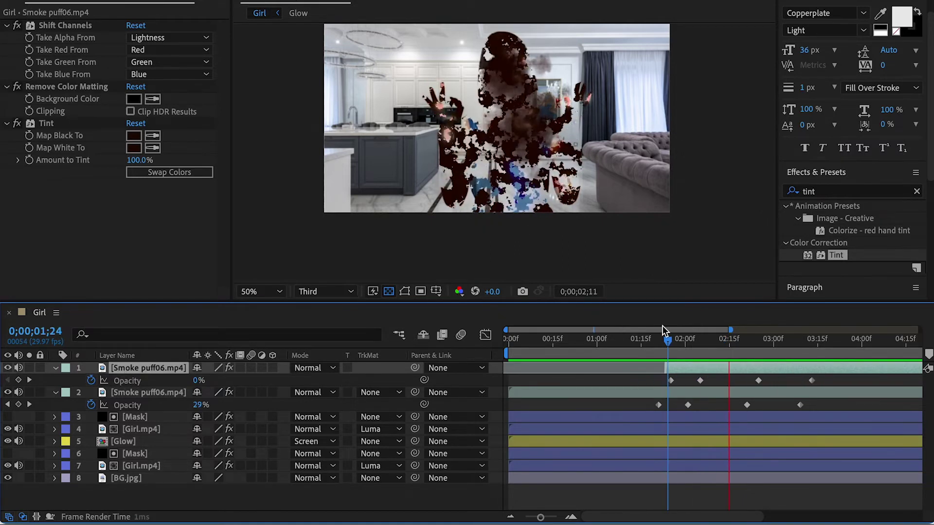
key("space")
Scale up the duplicated smoke and reposition it over the lower part of the girl's body.
key("s")
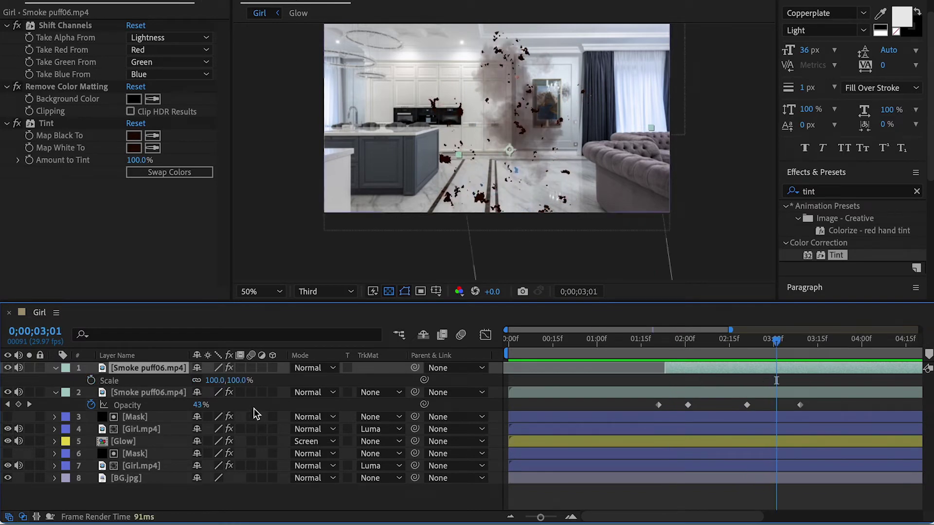
left_click_drag(236, 380, 268, 381)
left_click_drag(572, 91, 551, 109)
Animate the duplicated smoke's Position from 916, 828 at 0;00;01;23 to 948, 704 at 0;00;03;14, and preview the rise.
left_click_drag(820, 343, 664, 343)
key("p")
left_click(91, 381)
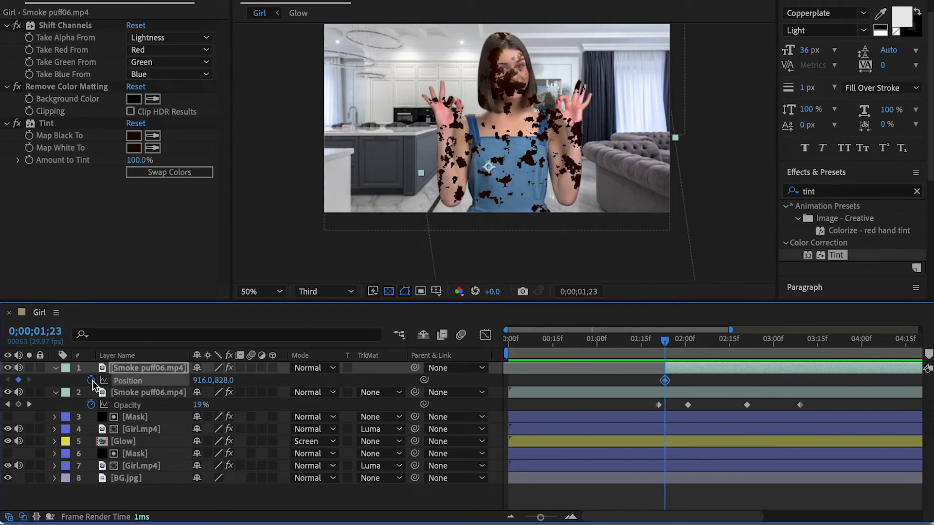
left_click_drag(685, 340, 815, 342)
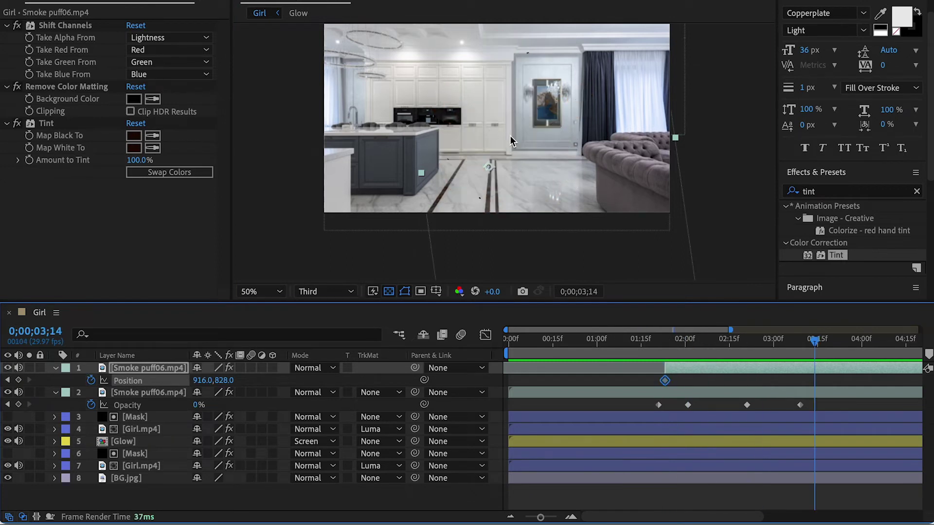
left_click_drag(506, 142, 515, 113)
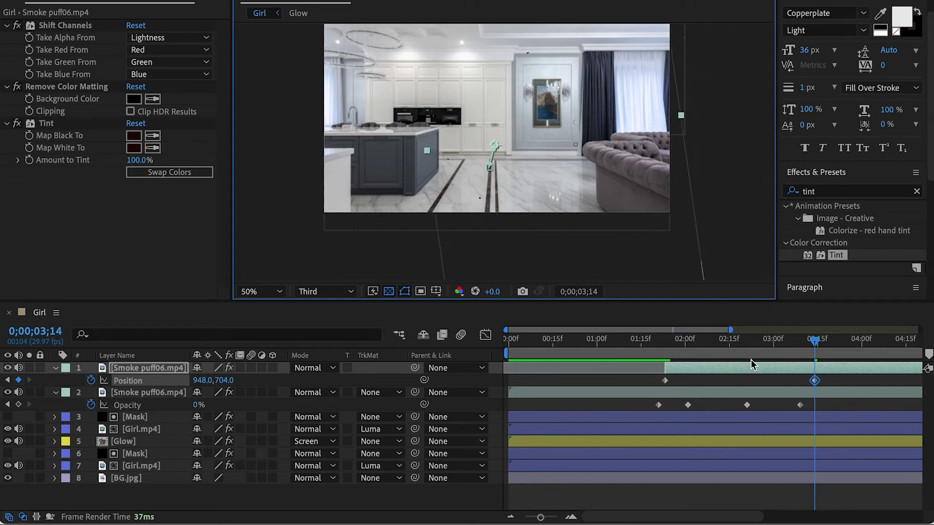
left_click_drag(686, 341, 658, 339)
key("space")
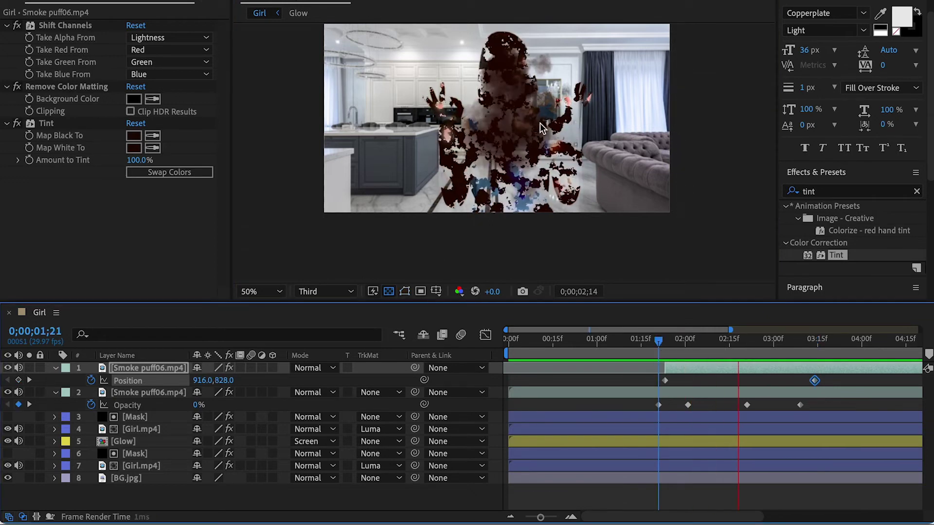
key("space")
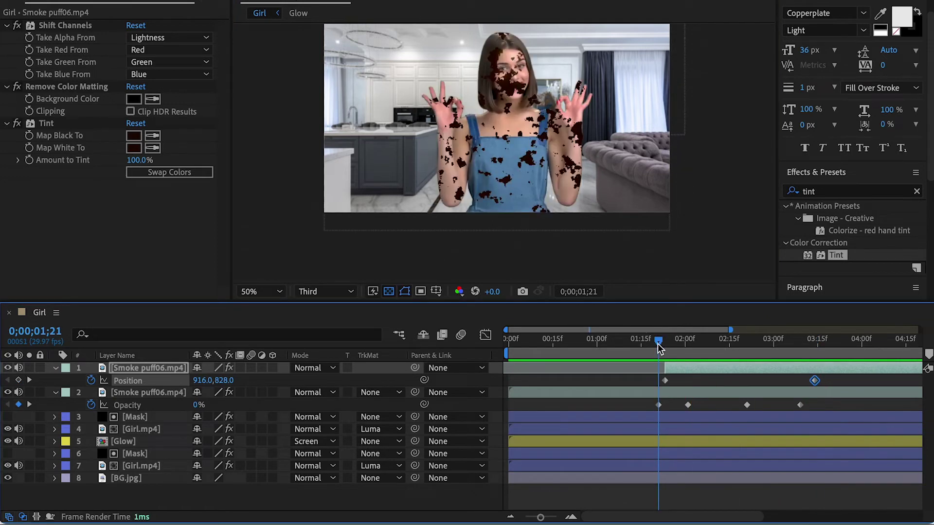
Animate the original smoke's Position from 1060, 360 at 0;00;01;21 to 1032, 272 at 0;00;03;14.
left_click(669, 392)
key("p")
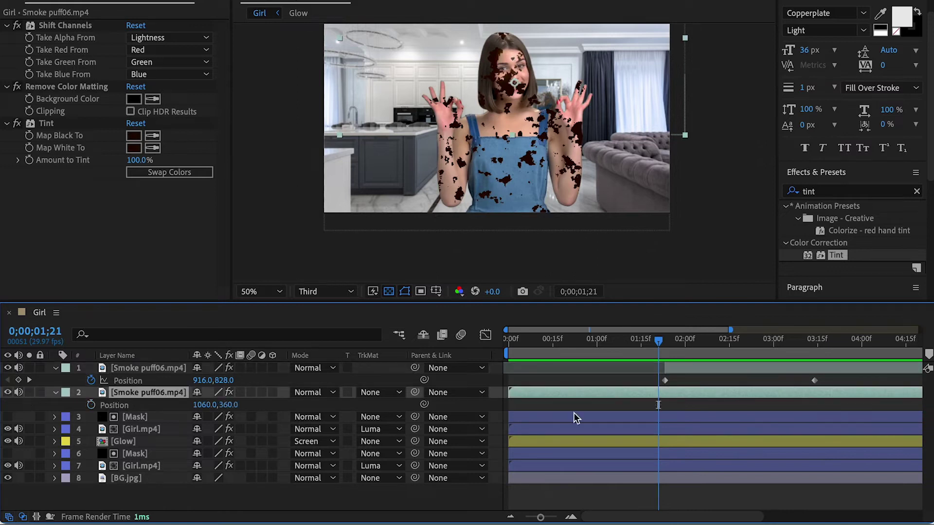
left_click(91, 405)
left_click_drag(687, 340, 816, 355)
left_click_drag(535, 109, 518, 89)
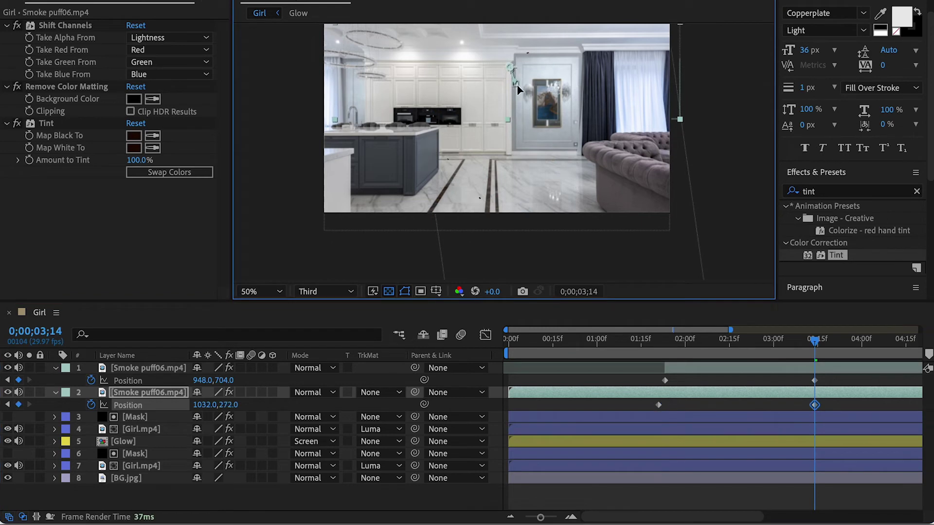
left_click_drag(733, 339, 652, 341)
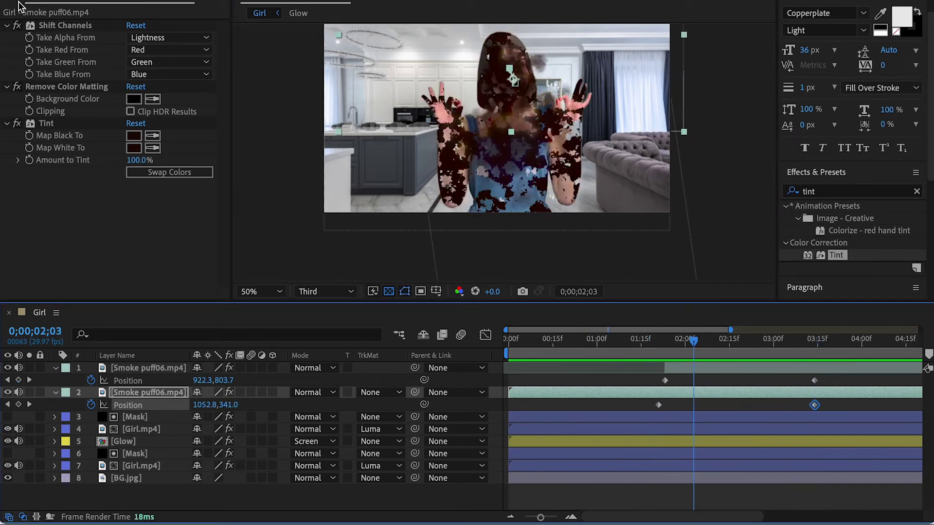
Add Smoke puff07.mp4 as the top layer, trim its start to about 0;00;02;02, and play it back.
left_click(8, 1)
left_click(41, 141)
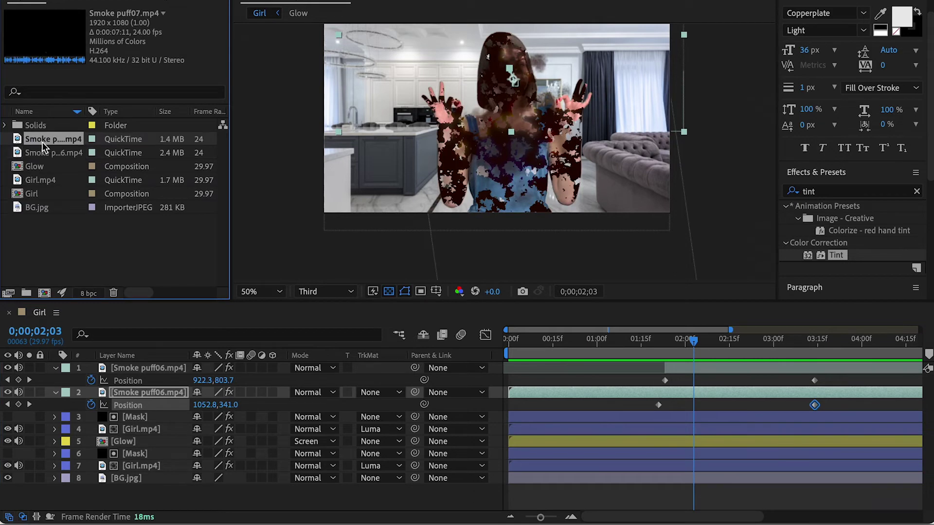
left_click_drag(42, 138, 672, 367)
left_click_drag(766, 366, 683, 372)
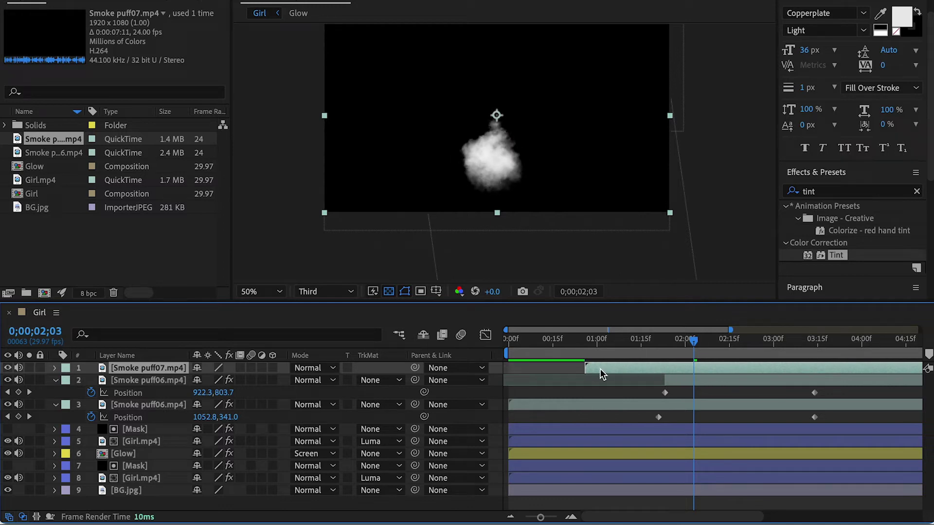
left_click_drag(584, 366, 690, 367)
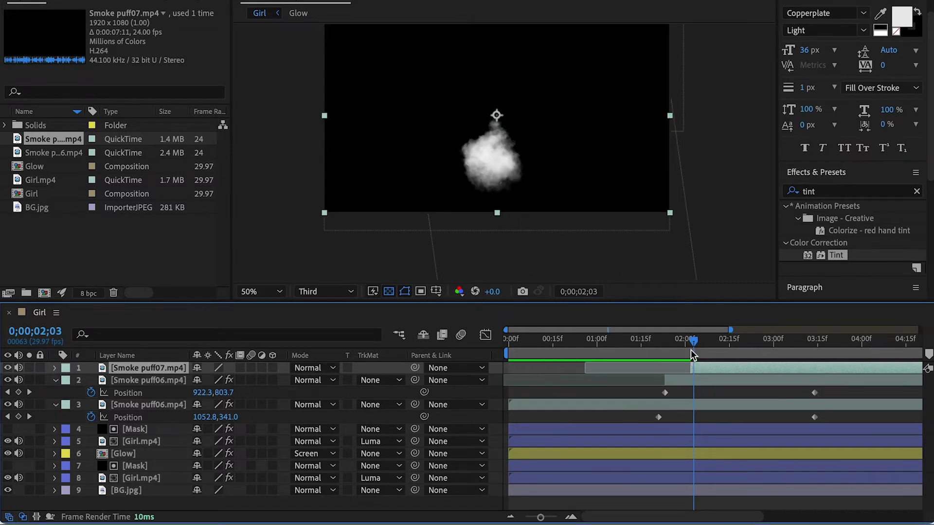
key("space")
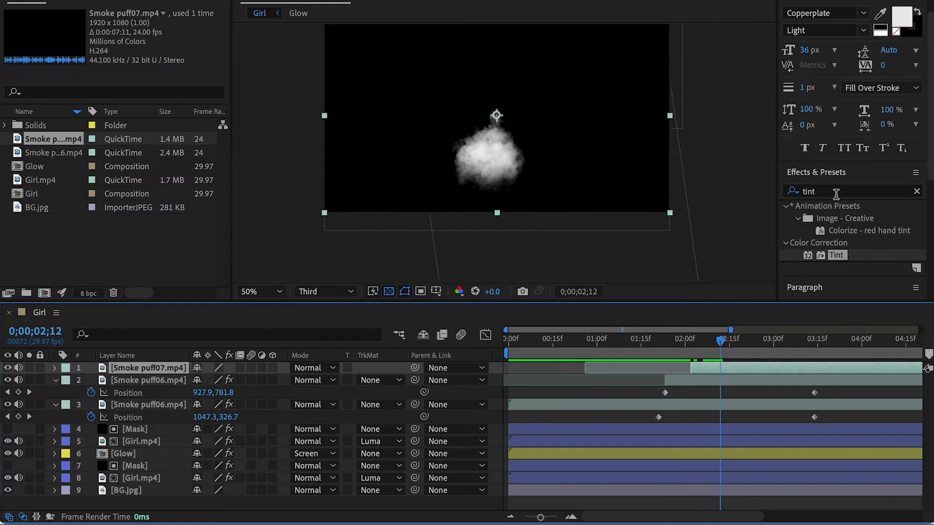
Find the Unmult preset and apply it to the Smoke puff07.mp4 layer to remove its black background.
left_click_drag(836, 192, 773, 179)
type("unmul")
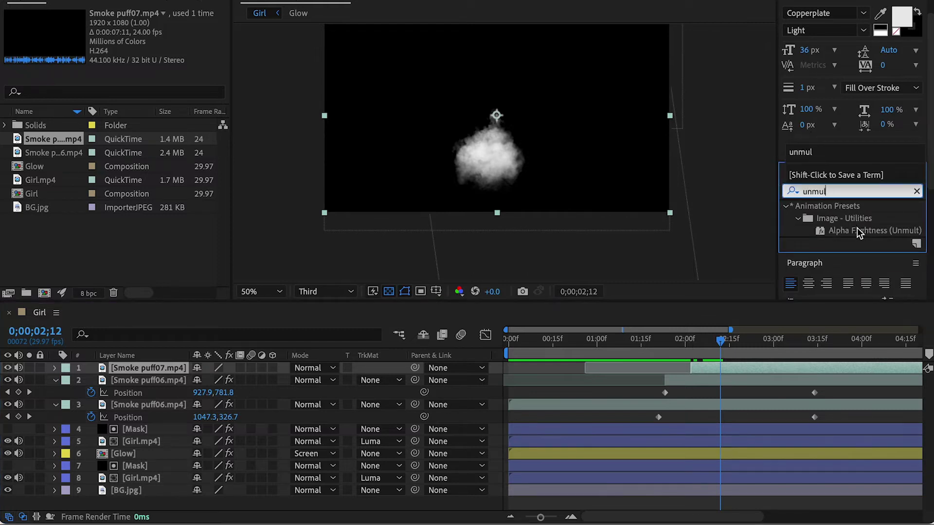
left_click_drag(857, 231, 732, 372)
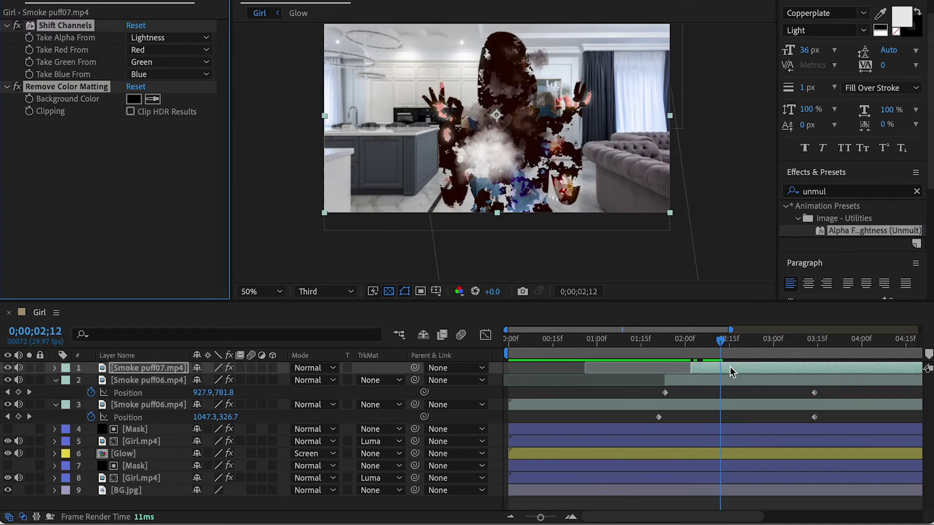
Copy the Tint effect from the Smoke puff06.mp4 layer onto Smoke puff07.mp4.
left_click(160, 380)
key("e")
left_click(97, 418)
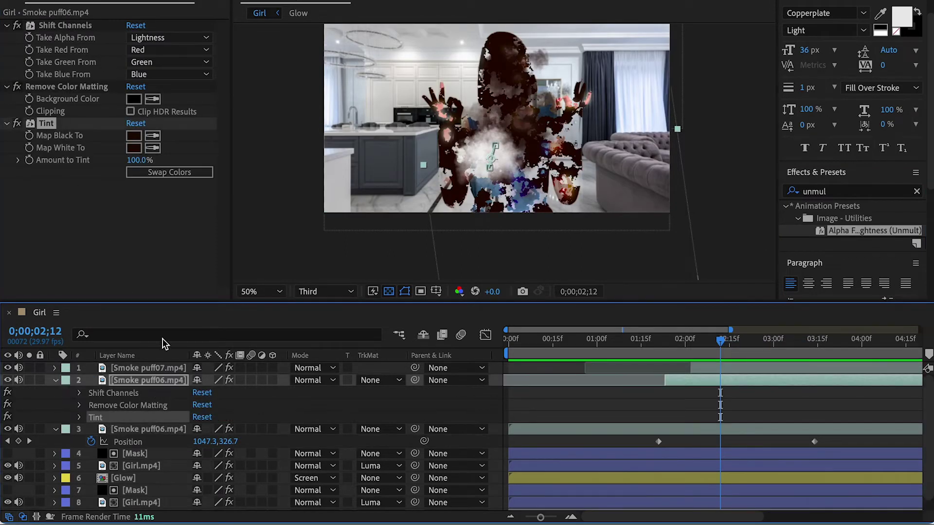
left_click(140, 369)
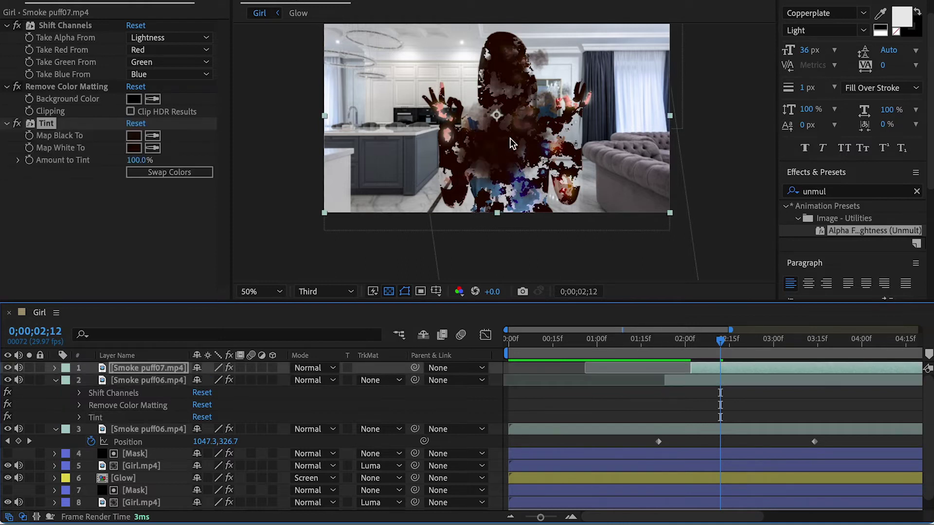
Move Smoke puff07.mp4 down over the girl's waist, scale it to 167%, and shift it to start at about 0;00;01;25.
left_click_drag(503, 150, 524, 191)
key("s")
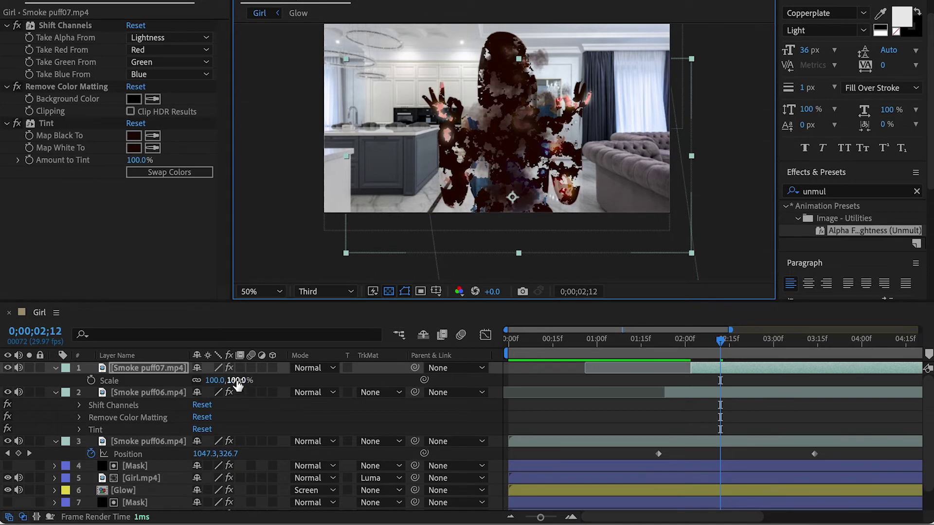
left_click_drag(238, 384, 290, 385)
left_click_drag(721, 343, 684, 341)
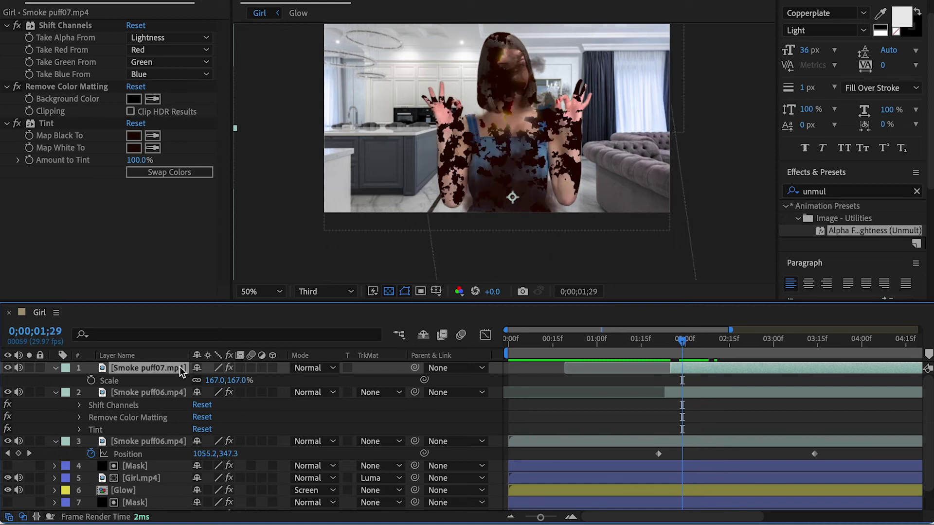
Fade in Smoke puff07.mp4 with Opacity keyframes of 0% at 0;00;01;29 and 100% at 0;00;02;09.
key("t")
left_click(154, 380)
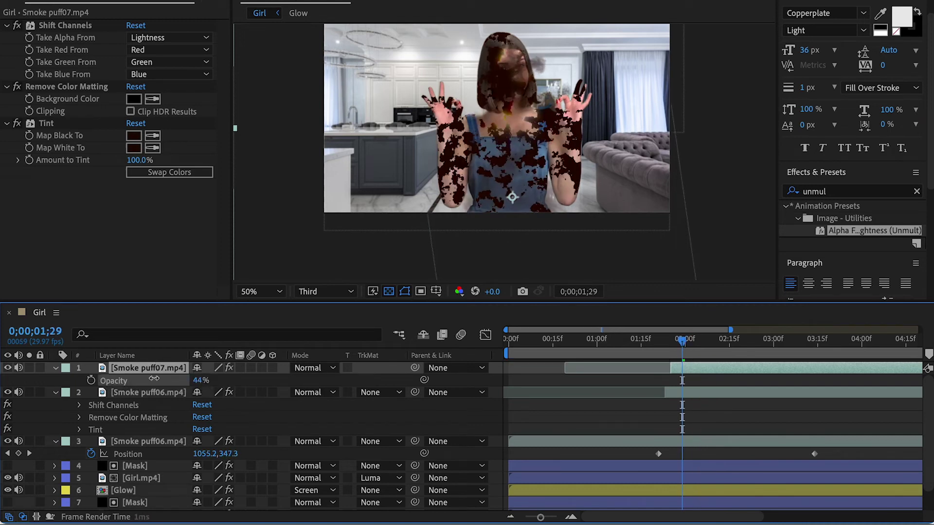
left_click_drag(154, 379, 113, 384)
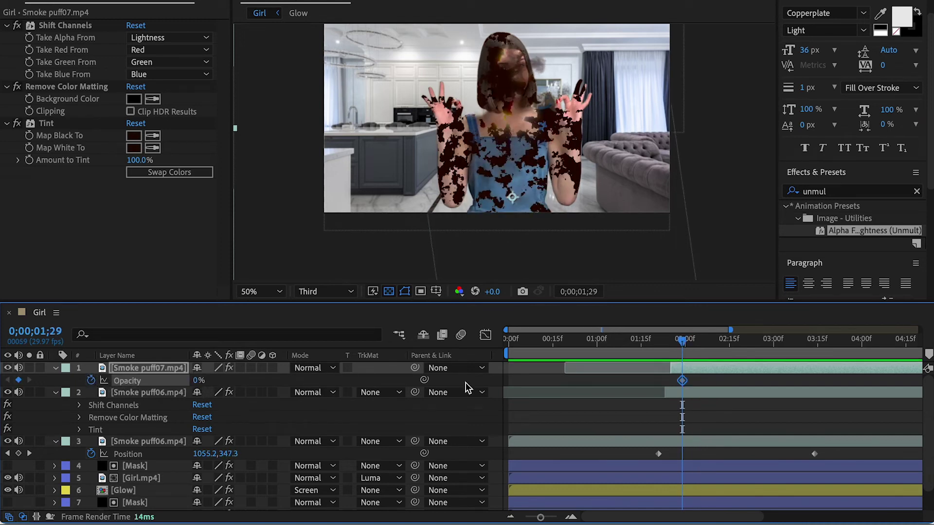
left_click_drag(682, 341, 711, 339)
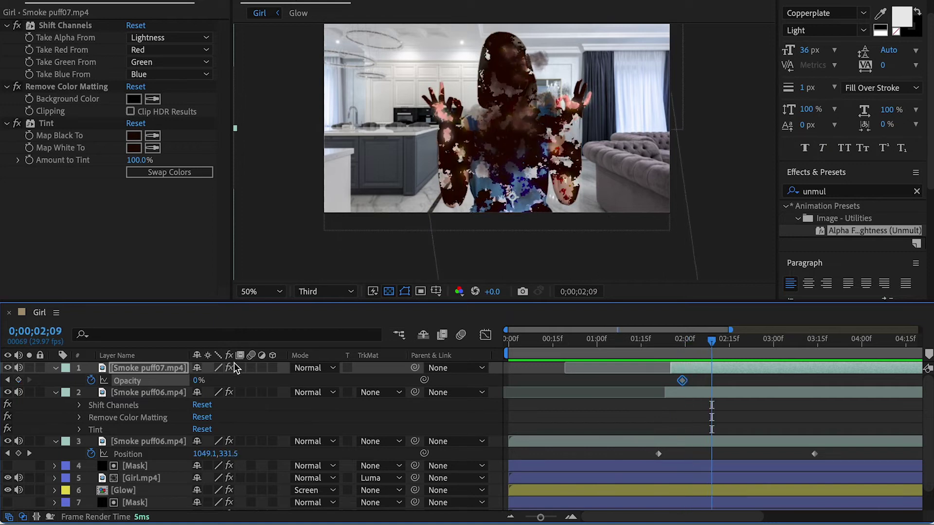
left_click_drag(198, 381, 329, 369)
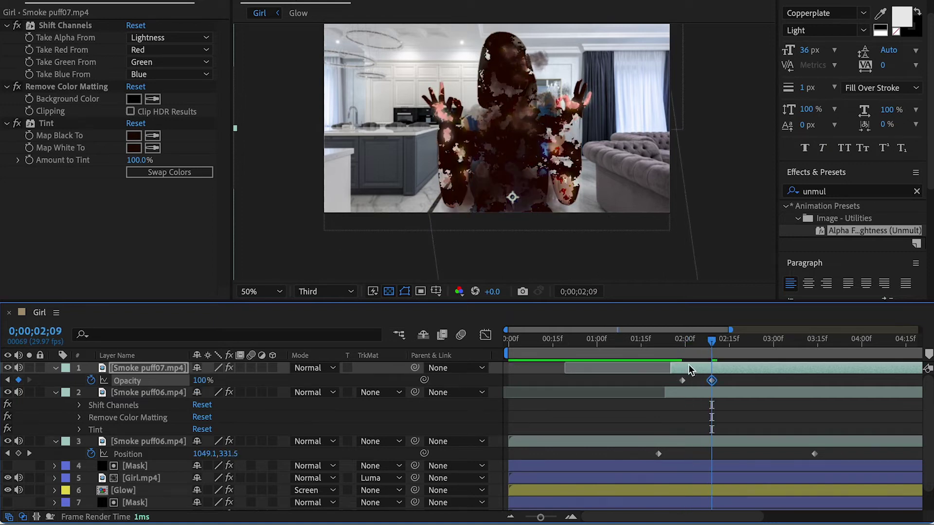
Hold Smoke puff07.mp4 at 100% Opacity until 0;00;02;22, fade it to 0% at 0;00;03;15, and preview the result.
left_click_drag(717, 346, 752, 345)
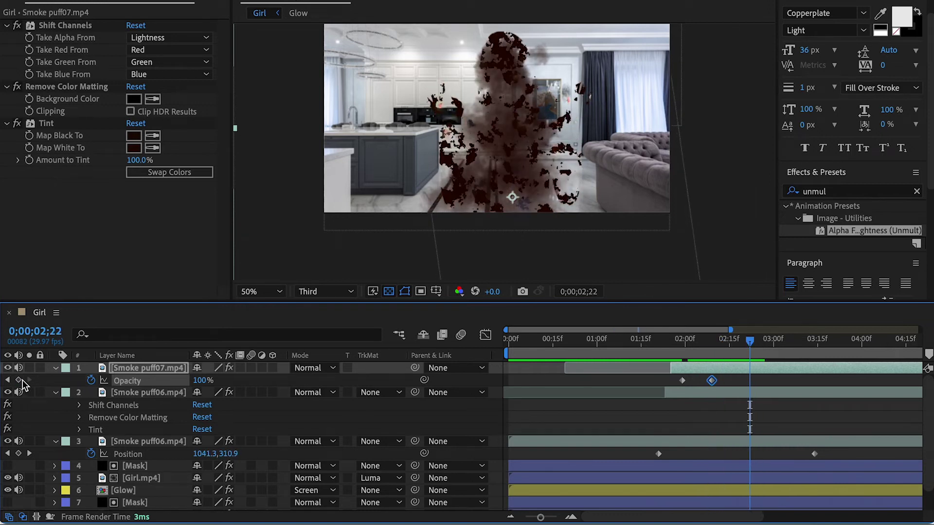
left_click_drag(737, 342, 822, 355)
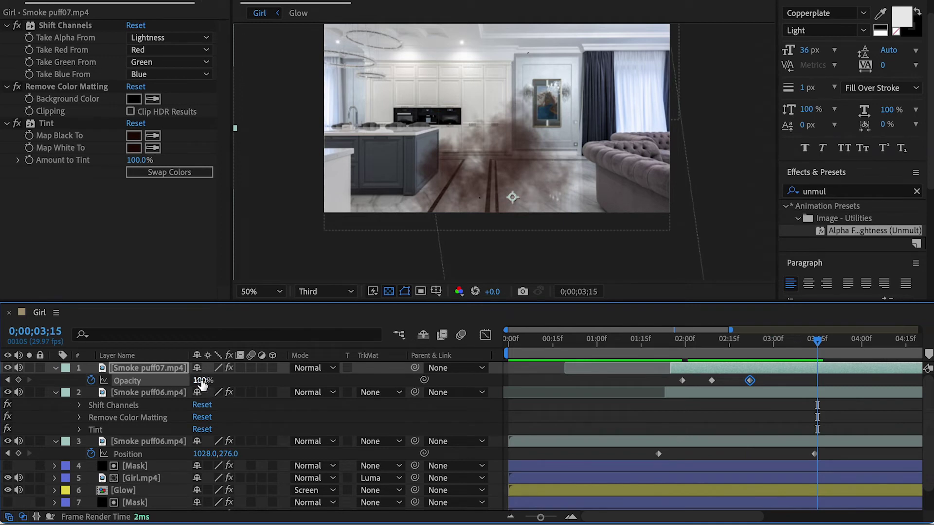
key("Return")
left_click(676, 340)
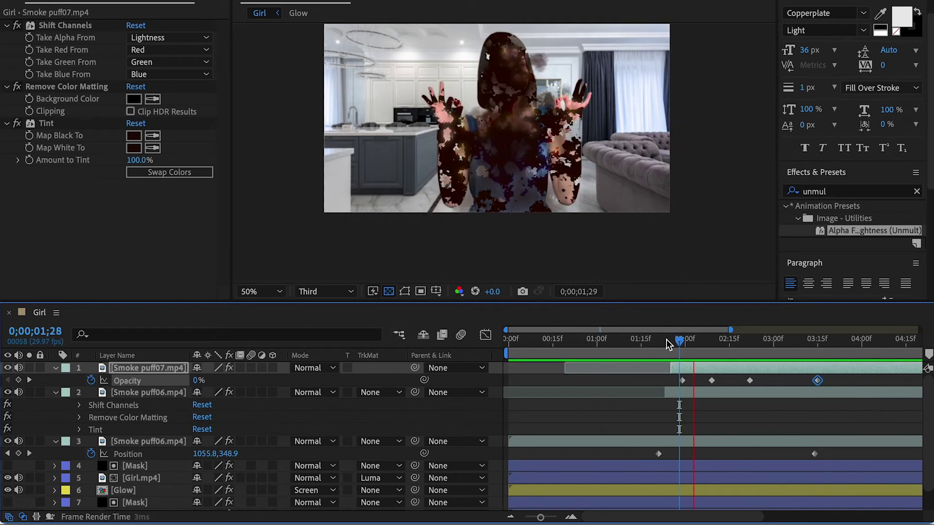
left_click(768, 341)
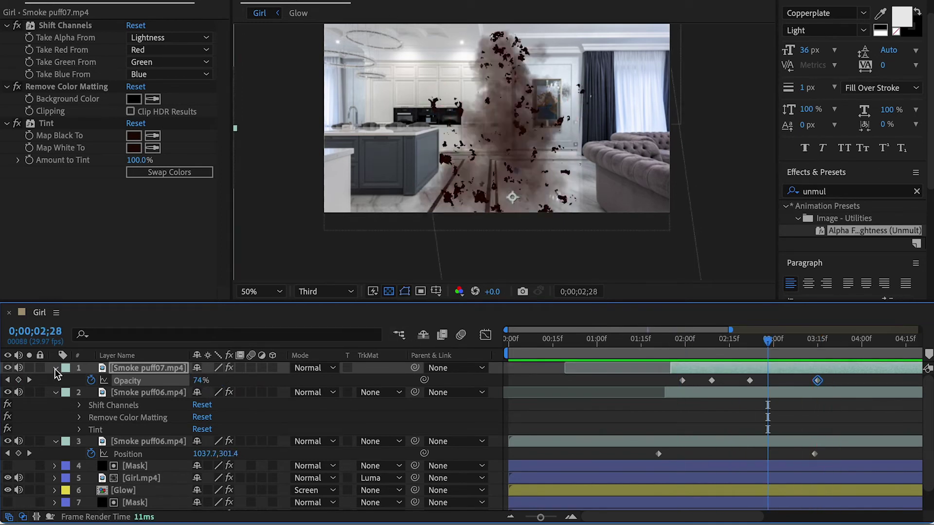
Label all three smoke layers Red and move them beneath the Girl.mp4 layers, directly above BG.jpg.
left_click(131, 441, "shift")
left_click(55, 368)
left_click(66, 370)
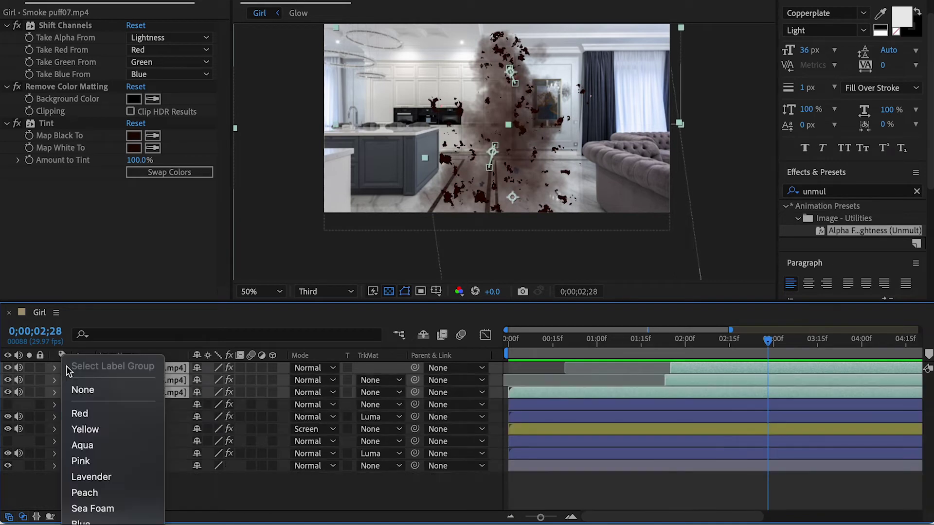
left_click(80, 413)
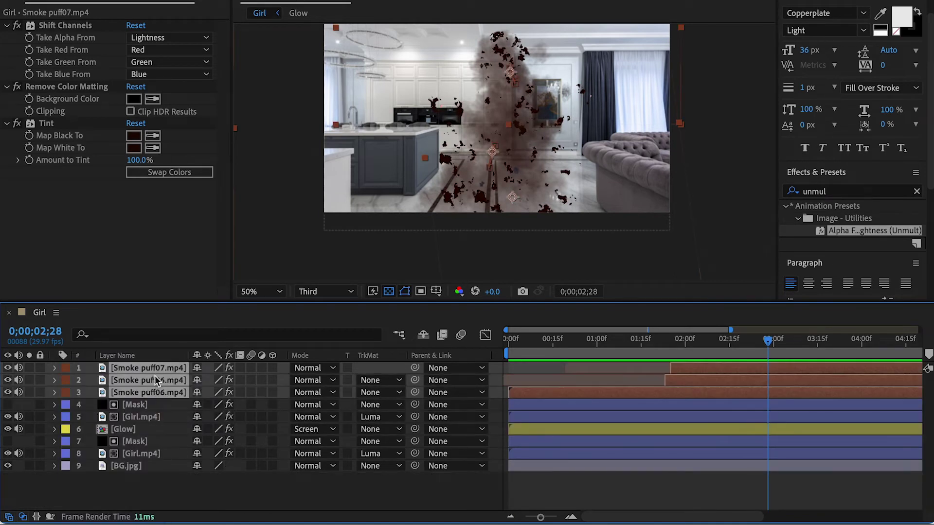
left_click_drag(153, 397, 149, 464)
left_click_drag(768, 336, 661, 321)
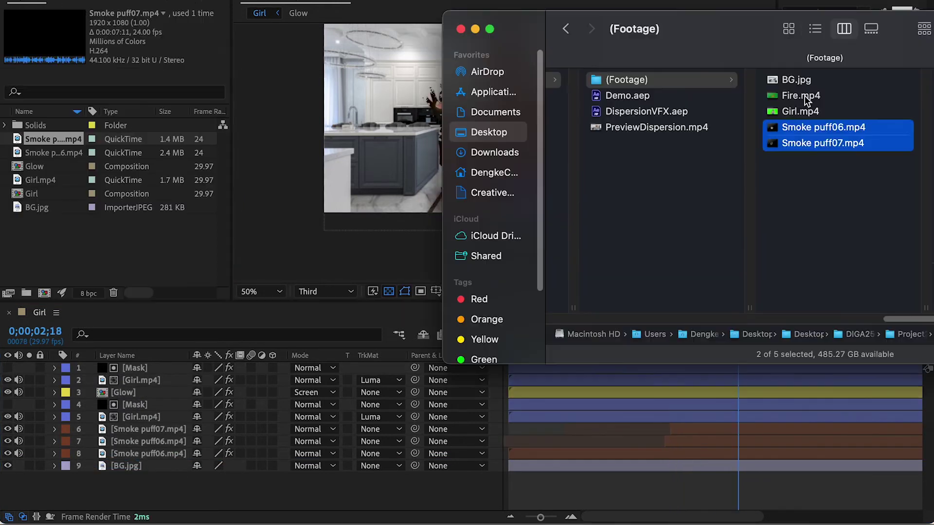
Import Fire.mp4 from the (Footage) folder in Finder into the project, and go to 0;00;01;19.
left_click(793, 97)
left_click_drag(794, 97, 124, 240)
left_click(711, 341)
left_click_drag(711, 346, 656, 344)
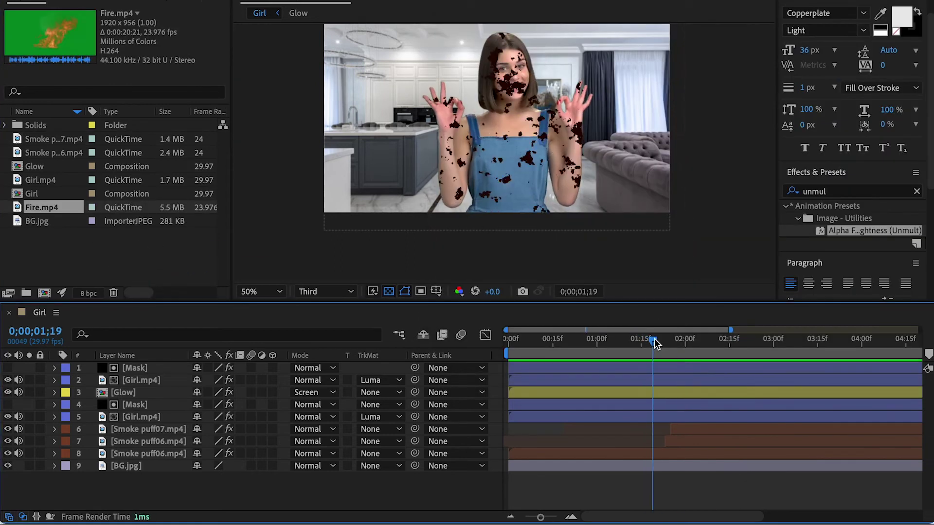
Add Fire.mp4 as the top layer of the Girl composition and key out its green background with Keylight (1.2).
left_click_drag(35, 208, 142, 370)
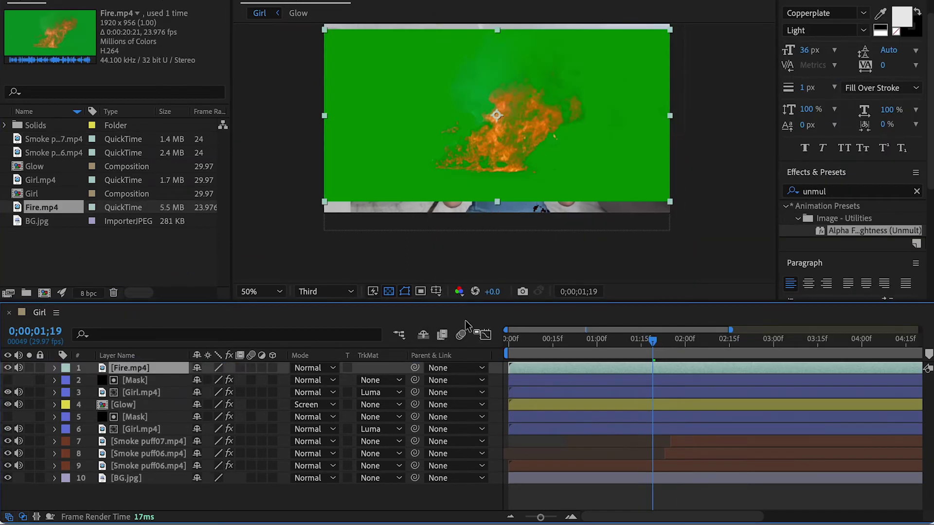
left_click_drag(655, 339, 648, 339)
left_click_drag(832, 192, 732, 175)
type("keyli")
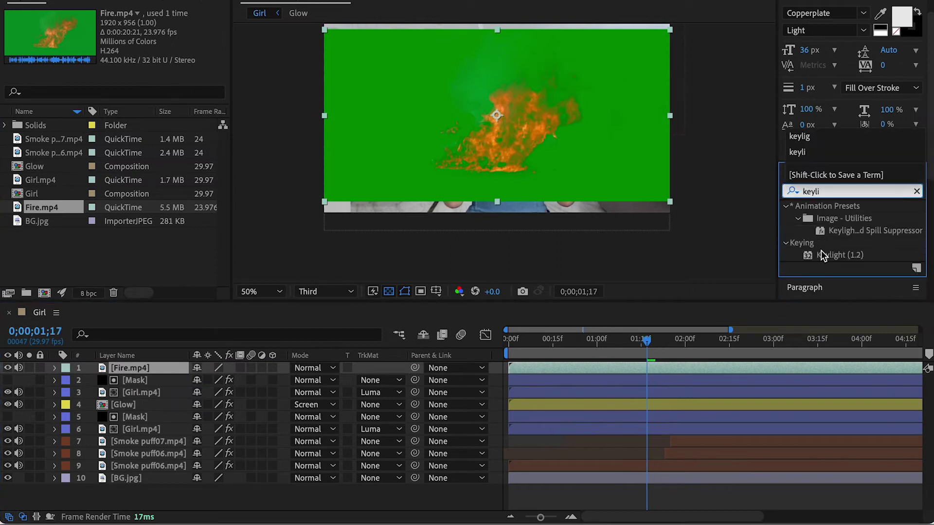
left_click_drag(823, 254, 630, 365)
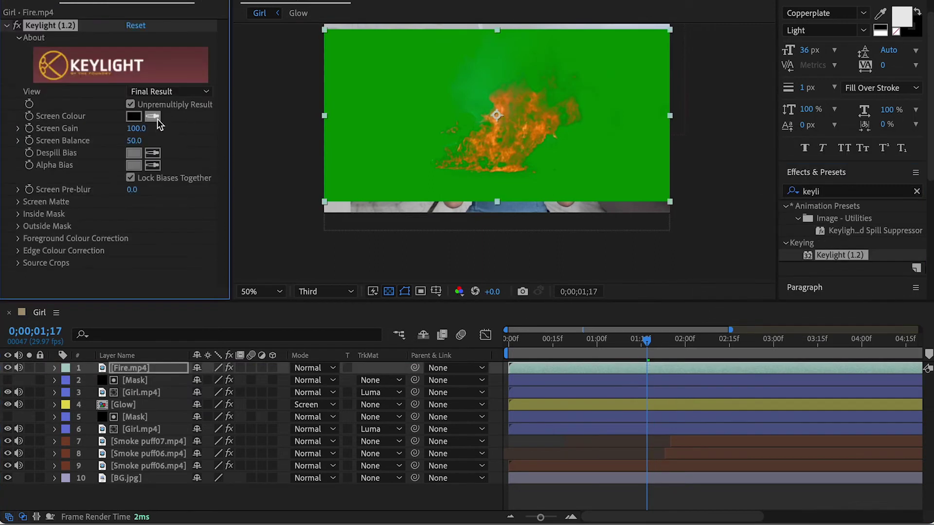
left_click(381, 48)
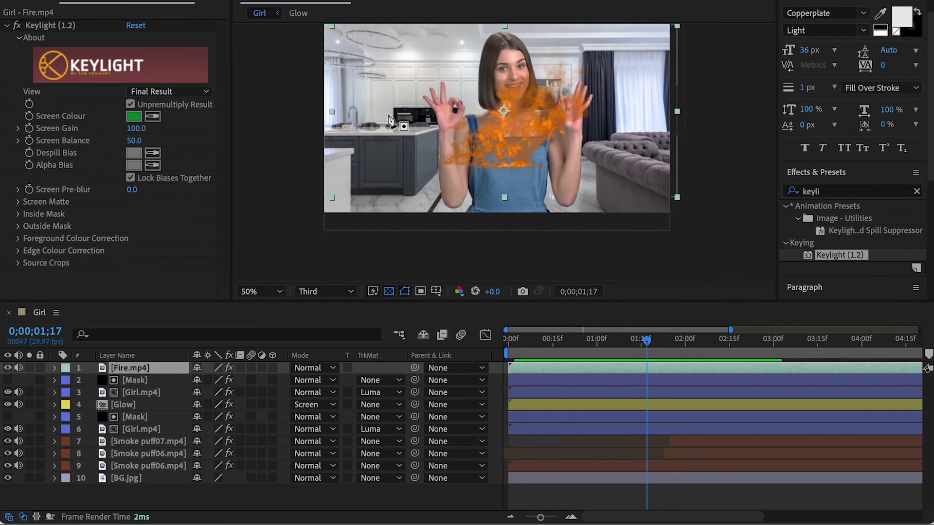
Draw a closed pen mask on Fire.mp4 enclosing the lower part of the frame, with its upper edge crossing the base of the flames.
left_click(384, 111)
left_click(662, 130)
left_click(702, 163)
left_click(693, 241)
left_click(445, 263)
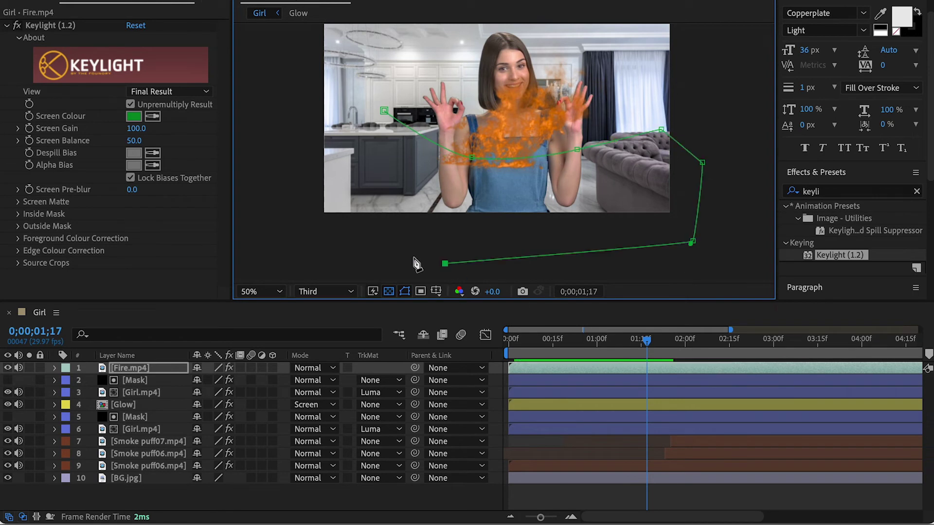
left_click(325, 225)
left_click(328, 150)
left_click(384, 111)
Set the Fire.mp4 mask mode to Subtract and its Mask Feather to 81 pixels.
left_click(123, 368)
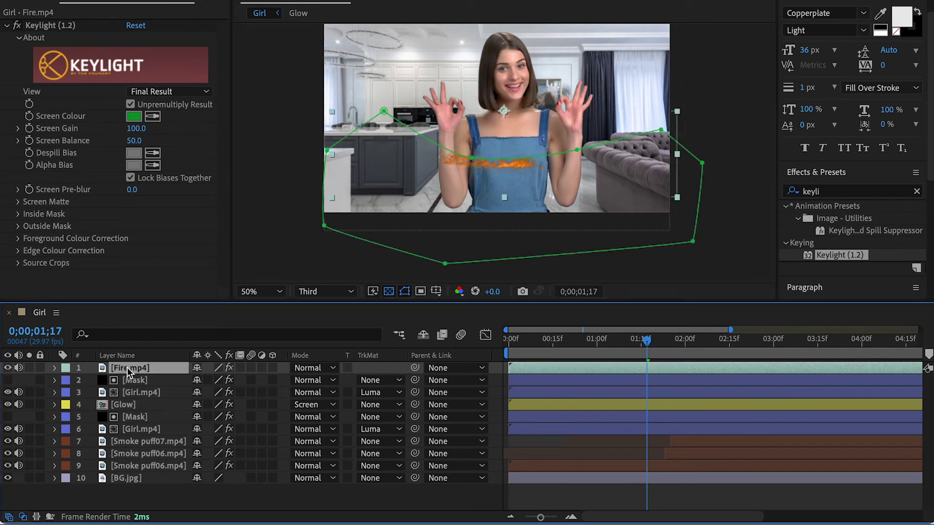
key("m")
left_click(202, 381)
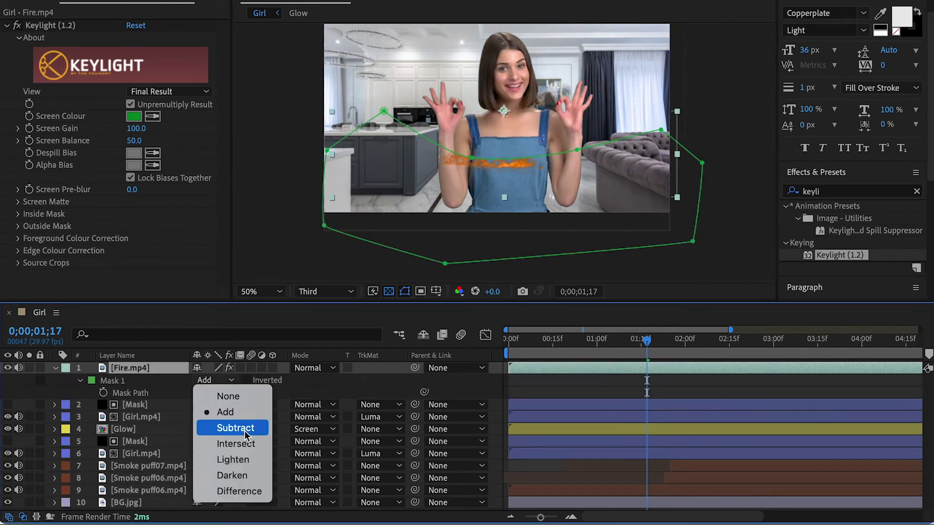
left_click(245, 431)
left_click(80, 381)
left_click(81, 380)
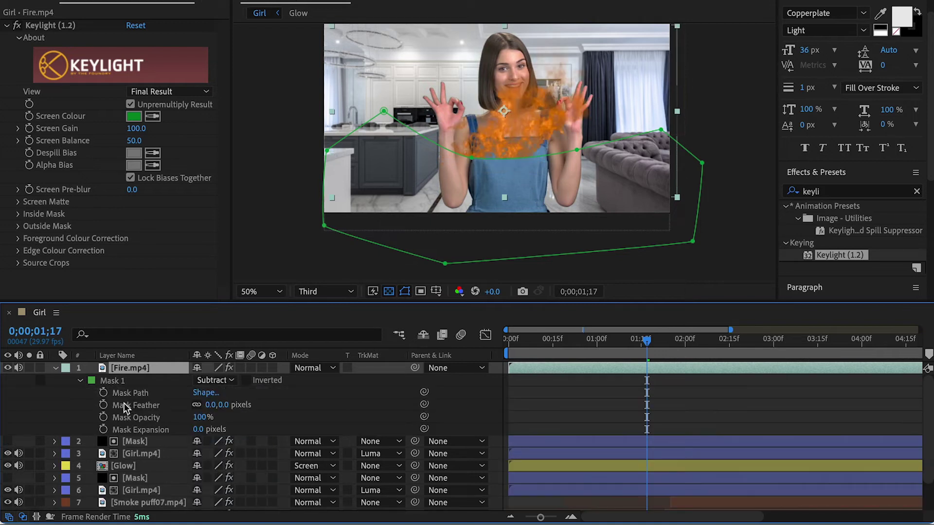
left_click_drag(220, 407, 243, 407)
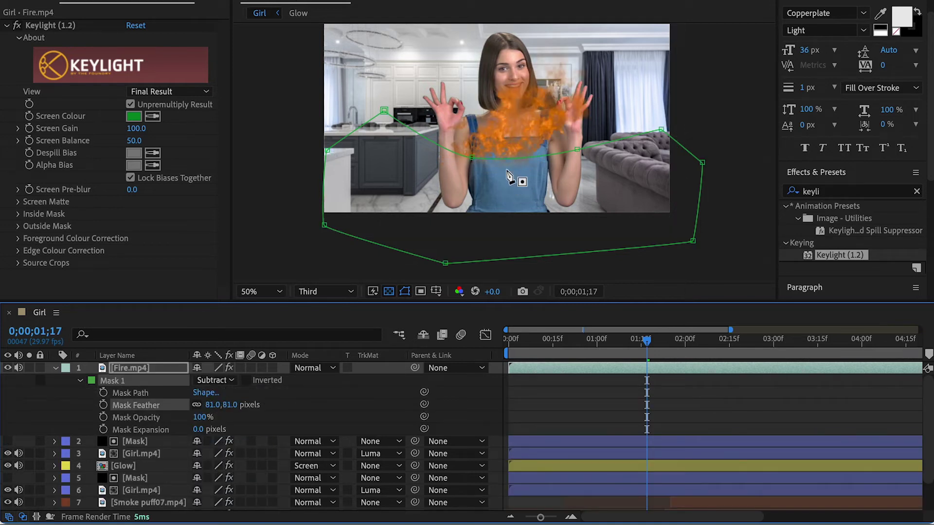
key("period")
key("comma")
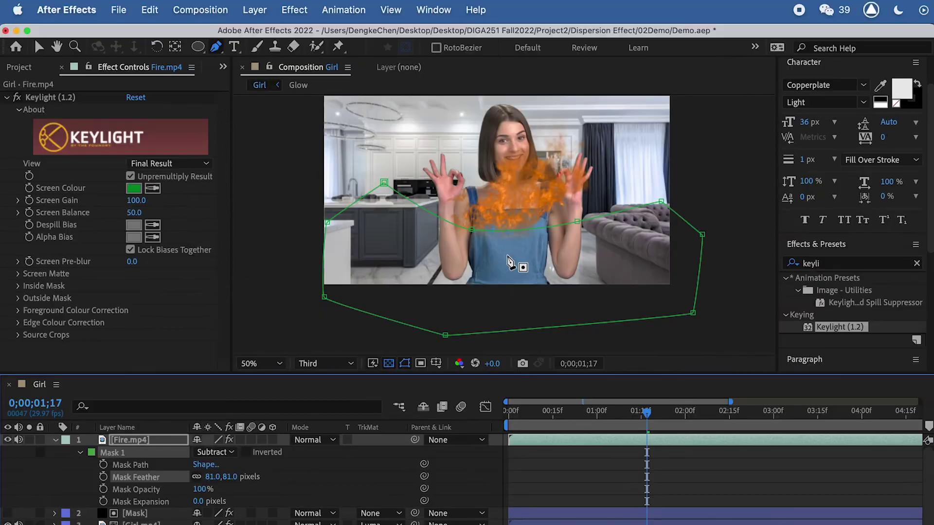
Rotate Fire.mp4 to -44° and position the flames over the girl's face and head.
left_click(43, 48)
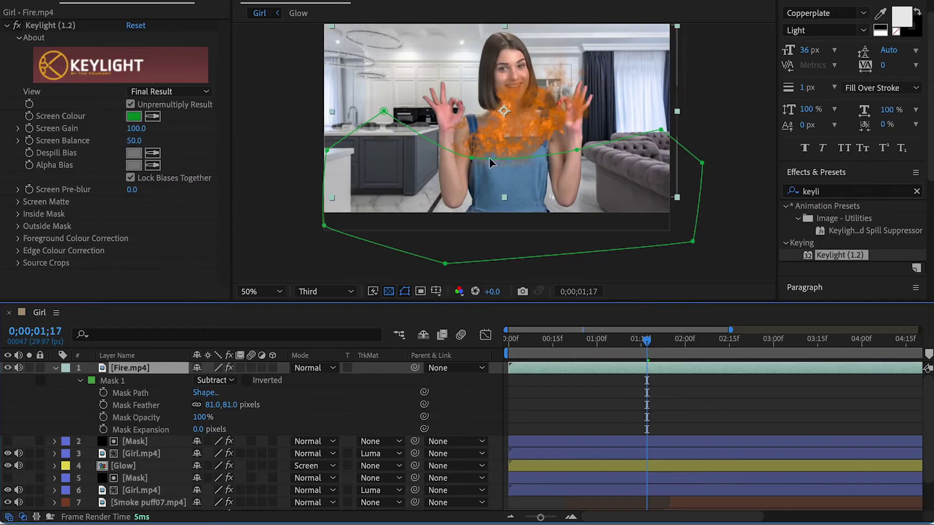
left_click_drag(510, 205, 527, 186)
left_click_drag(527, 115, 524, 73)
key("r")
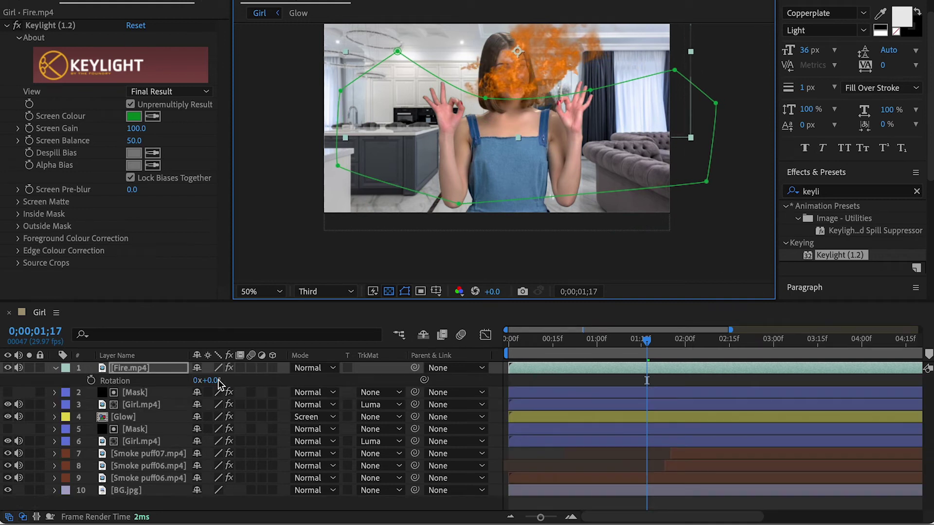
left_click_drag(216, 381, 177, 377)
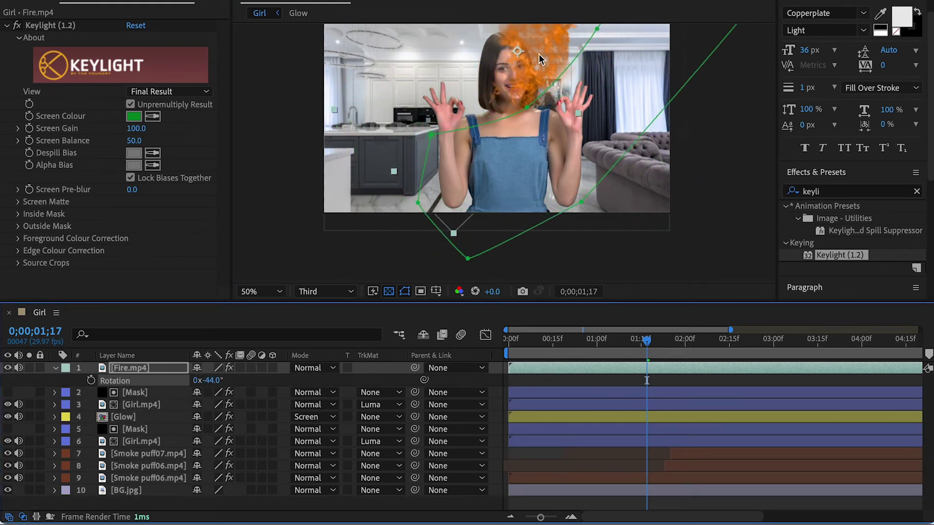
left_click_drag(539, 54, 507, 81)
left_click_drag(507, 84, 509, 135)
left_click_drag(508, 135, 510, 157)
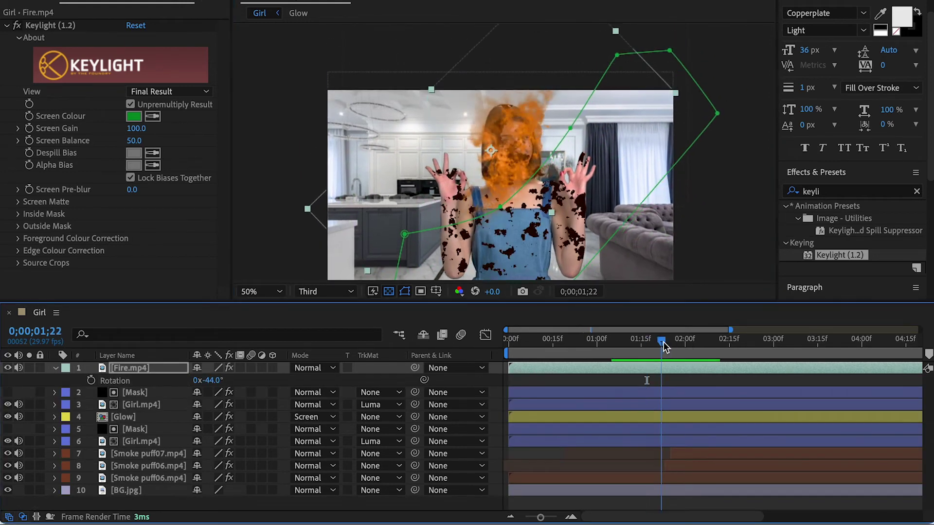
Fade in Fire.mp4 with Opacity keyframes of 0% at 0;00;01;14 and 100% at 0;00;01;19.
mouse_move(664, 347)
left_mouse_down()
mouse_move(690, 345)
mouse_move(677, 347)
left_mouse_up()
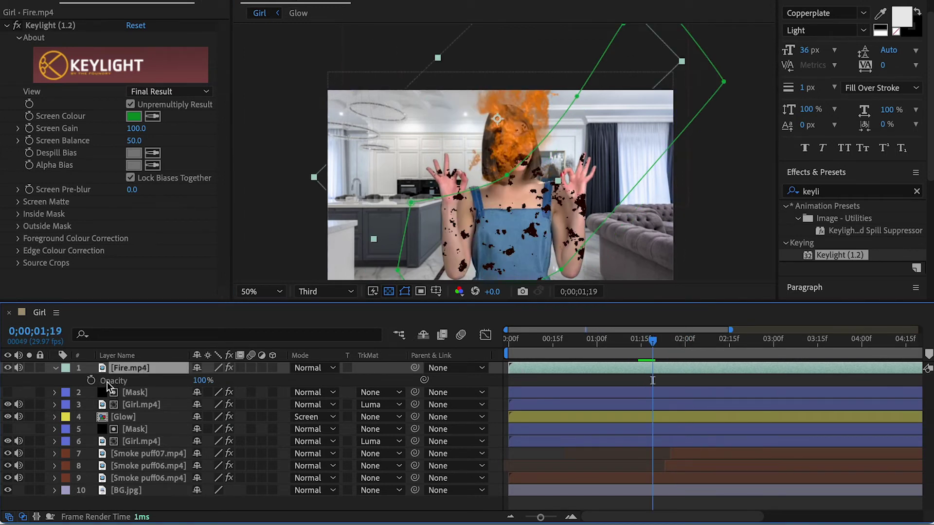
left_click(91, 381)
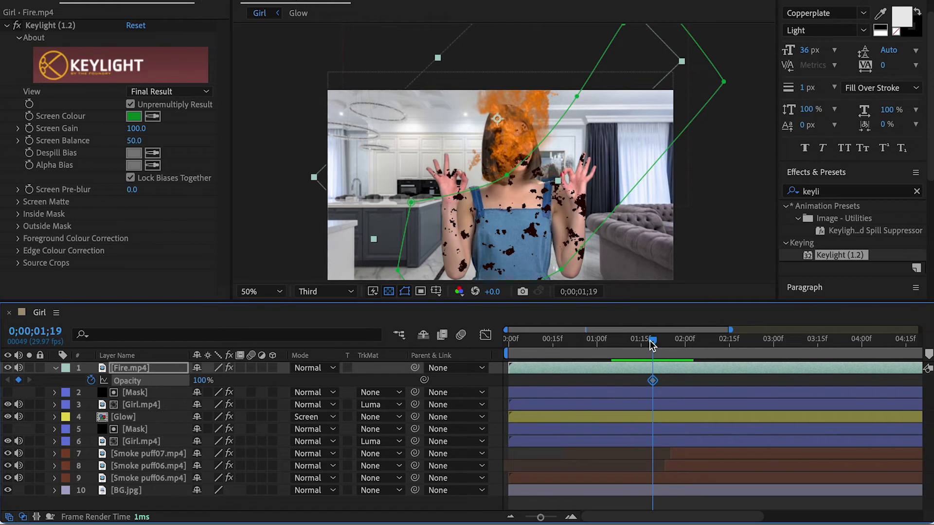
left_click_drag(650, 341, 640, 341)
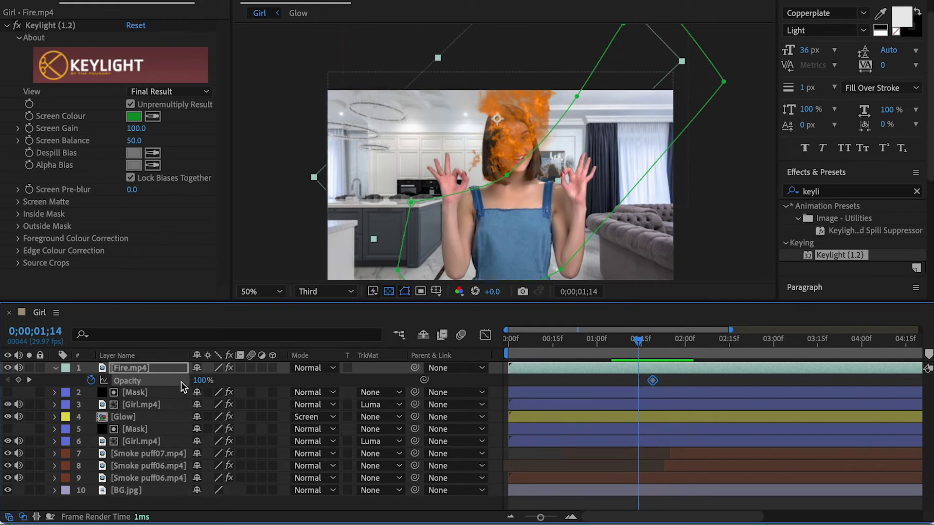
left_click_drag(203, 384, 107, 380)
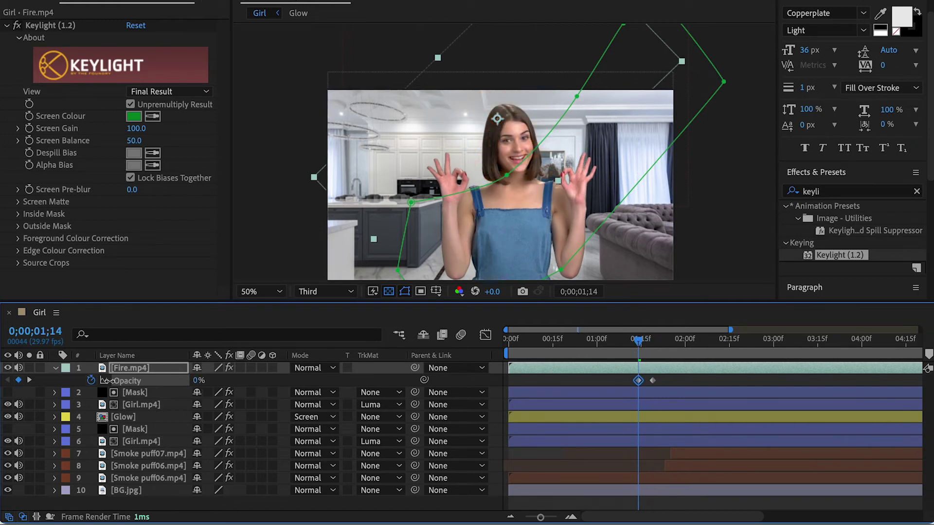
Scale Fire.mp4 to 63% and move it up over the top of the girl's head, to about 992, -4.
left_click(664, 359)
left_click(153, 366)
key("s")
left_click_drag(238, 382, 203, 382)
left_click_drag(529, 117, 533, 110)
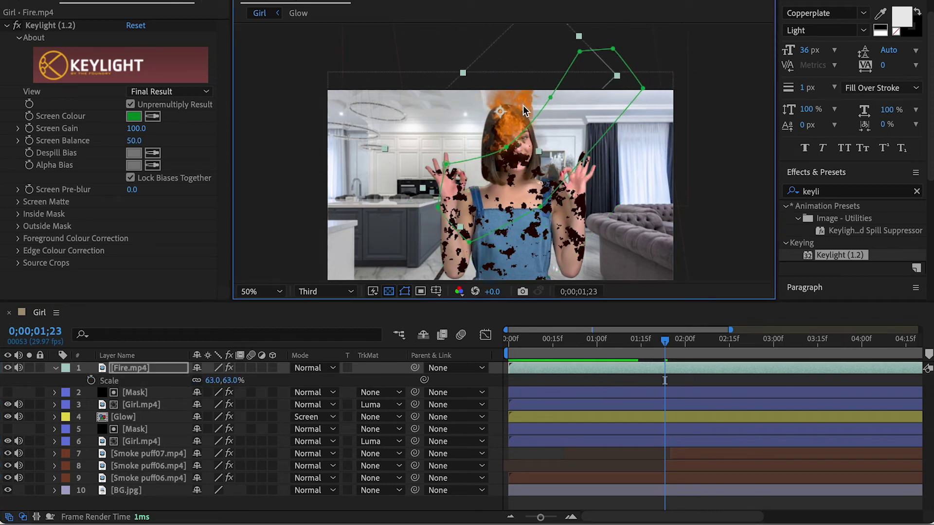
left_click_drag(654, 343, 640, 344)
left_click_drag(512, 125, 518, 102)
left_click_drag(642, 339, 638, 333)
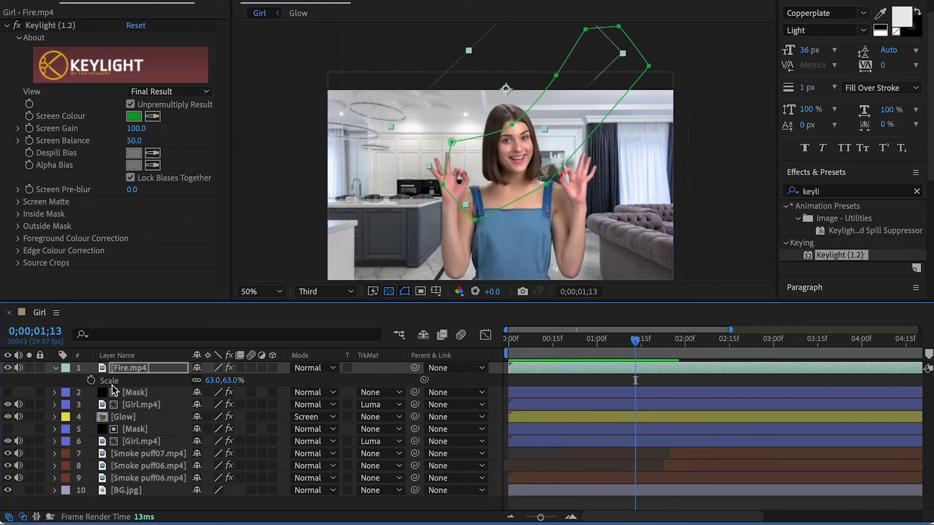
Animate the Position of Fire.mp4 with a keyframe at 0;00;01;13 and a slightly lower placement on the head at 0;00;02;01.
key("p")
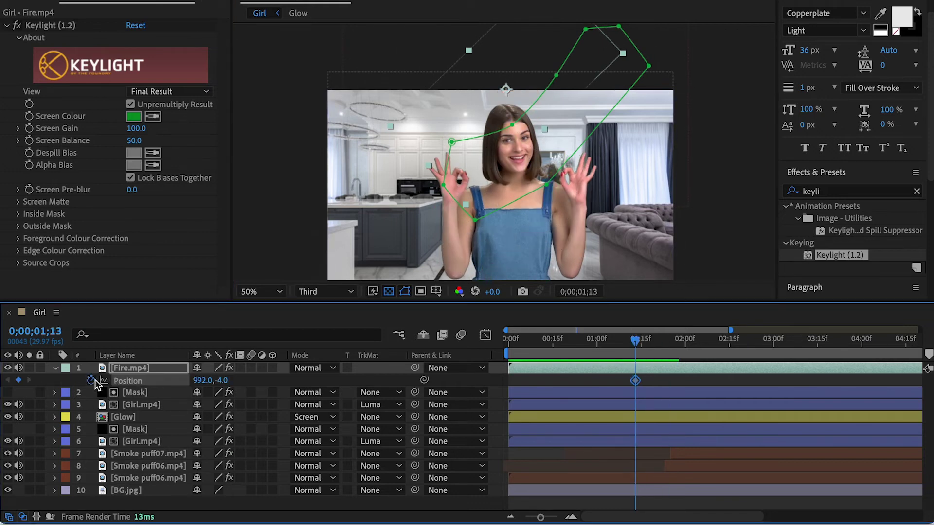
left_click_drag(654, 342, 688, 343)
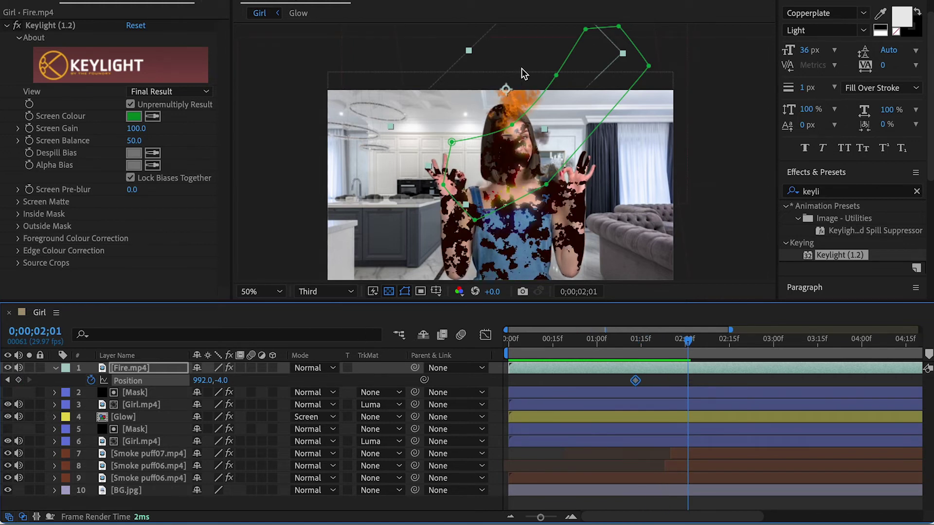
left_click_drag(515, 100, 530, 112)
left_click_drag(688, 339, 641, 343)
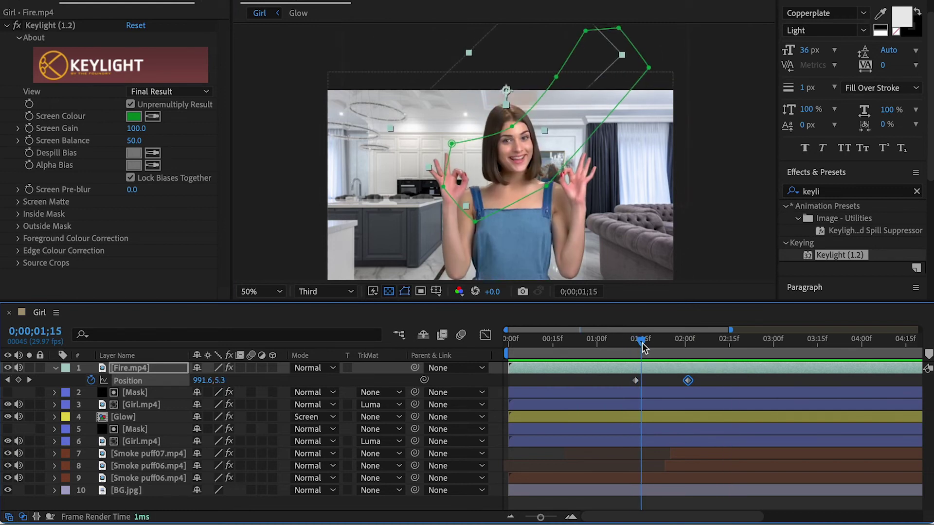
Slow the fire's downward movement by shifting its ending Position keyframe to just past 0;00;02;15, and preview the result.
left_click(714, 346)
left_click_drag(688, 381, 741, 382)
left_click_drag(662, 342, 638, 337)
key("space")
left_click(633, 339)
key("space")
left_click(685, 345)
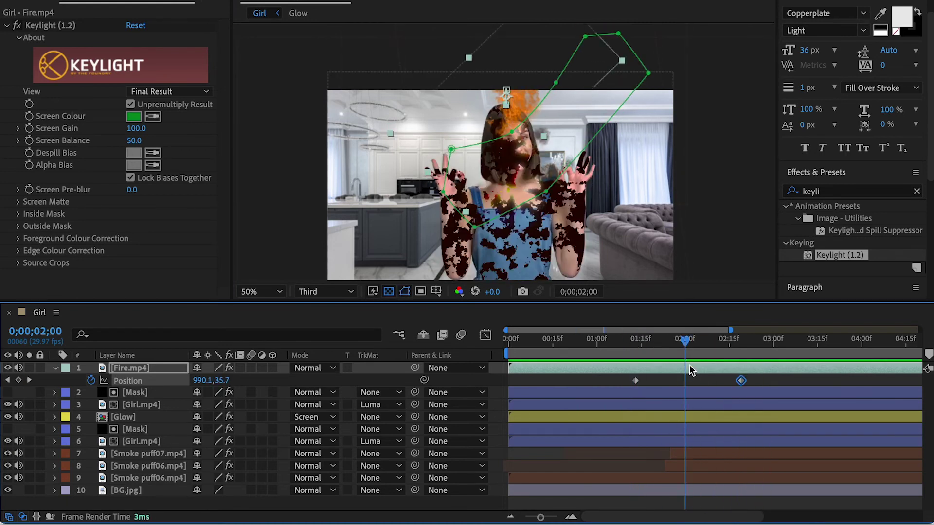
Hold Fire.mp4 at 100% Opacity until 0;00;02;10, fade it to 0% just after 0;00;02;15, and preview the result.
left_click(691, 369)
key("t")
key("space")
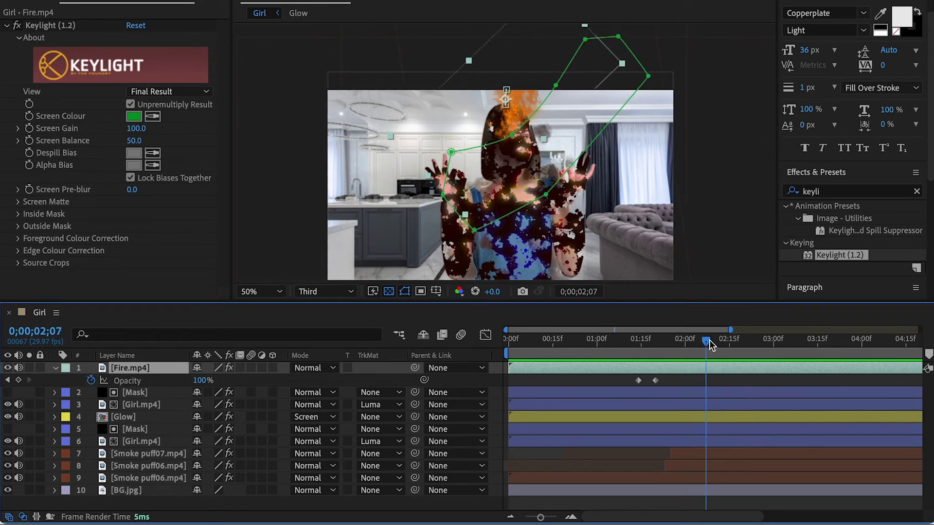
left_click(19, 380)
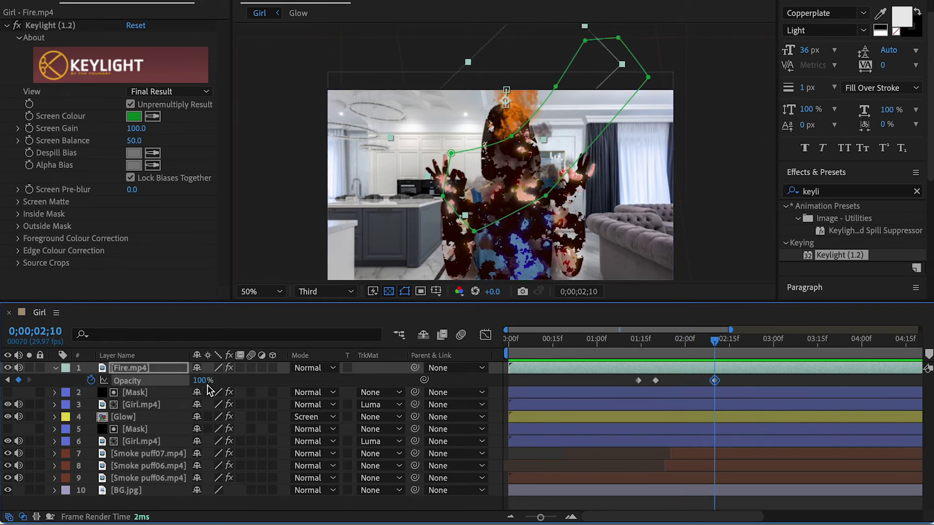
left_click_drag(714, 343, 744, 343)
left_click_drag(202, 381, 118, 384)
left_click_drag(742, 342, 733, 344)
key("space")
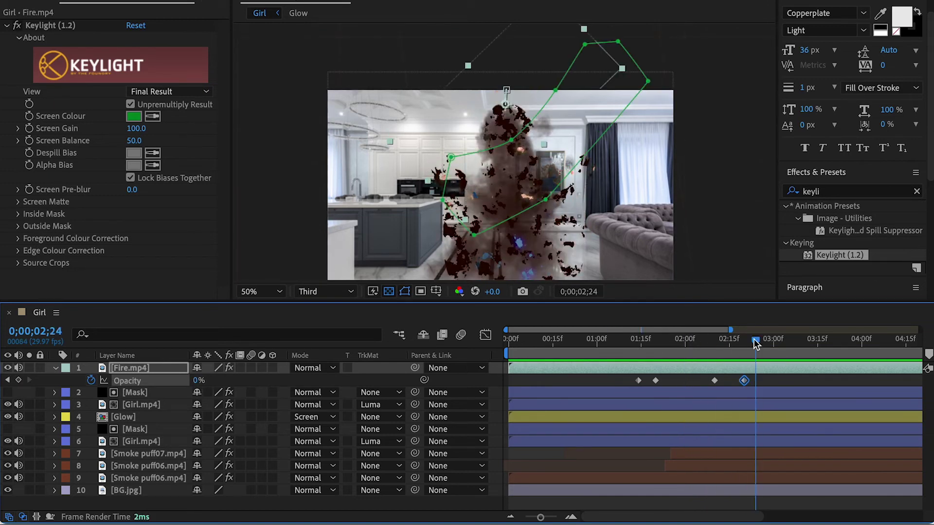
Set the blending mode of Fire.mp4 to Screen and duplicate the layer.
left_click(311, 369)
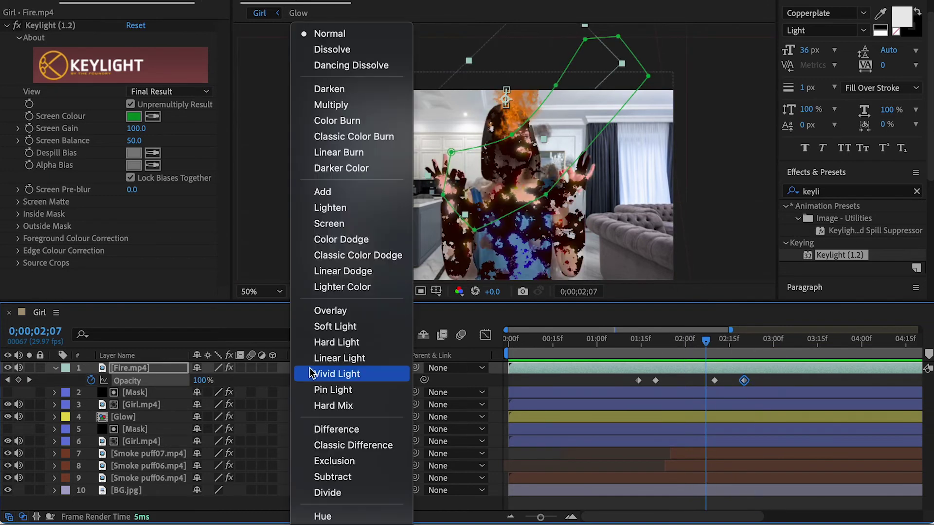
left_click(345, 225)
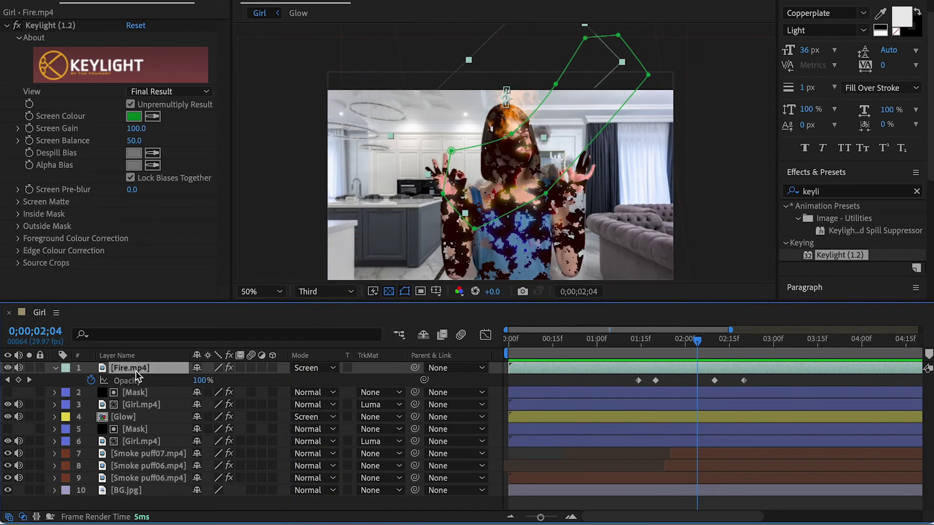
key("ctrl+d")
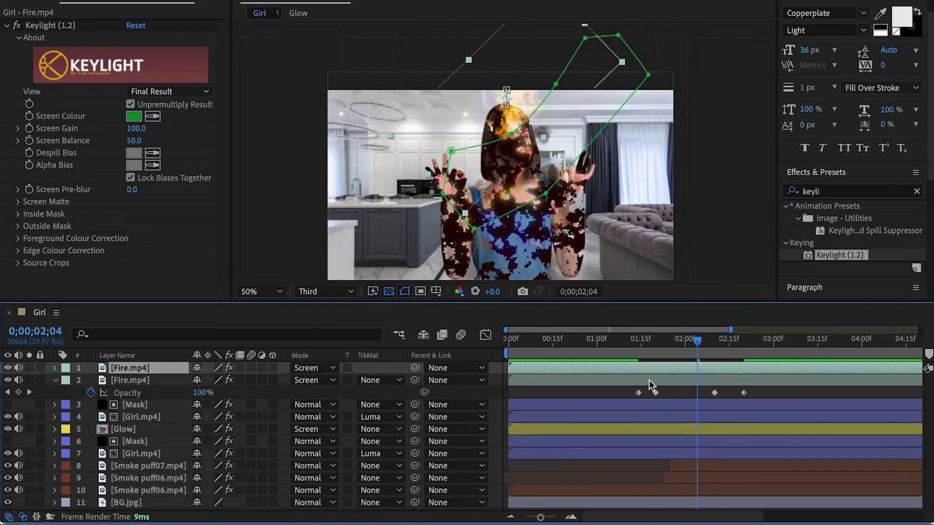
Remove the Position keyframes from the duplicate Fire.mp4 and place it over the girl's chest at about 1034, 505.
key("p")
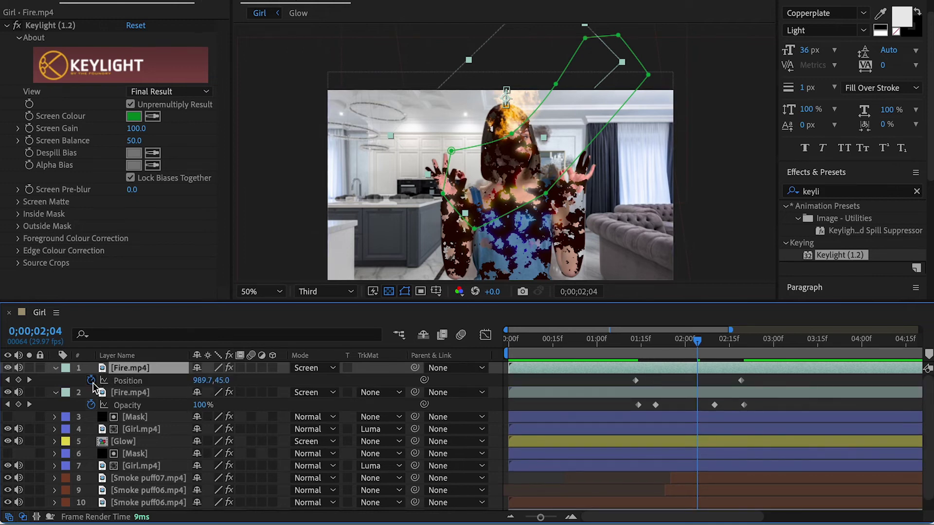
left_click(92, 380)
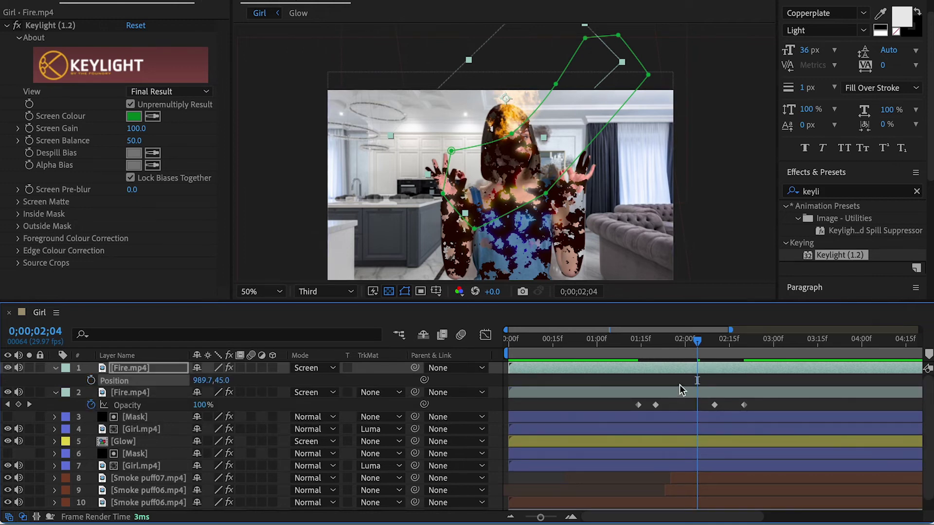
left_click_drag(517, 110, 527, 190)
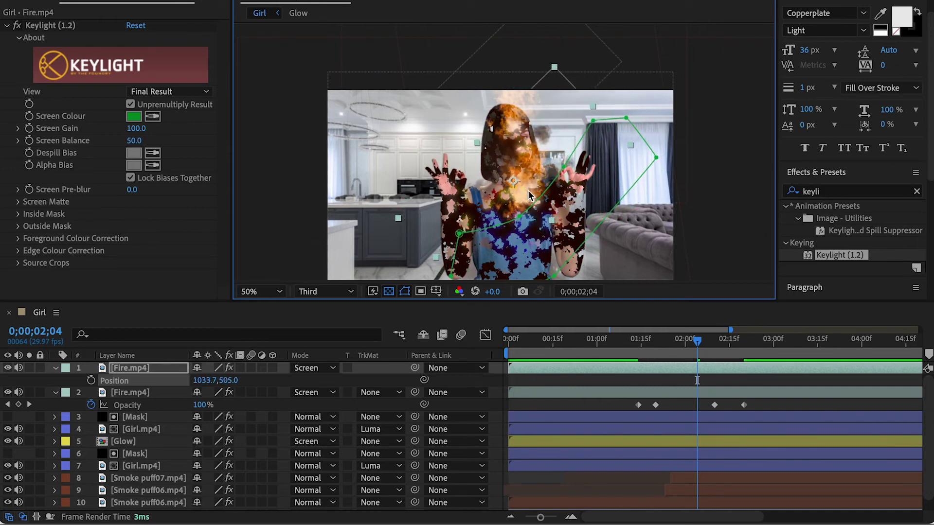
Slide the duplicate Fire.mp4 earlier in time with its start trimmed to just before 0;00;01;15, and shift it slightly lower on the body.
left_click_drag(518, 370, 701, 365)
left_click_drag(745, 366, 636, 371)
left_click(687, 340)
left_click_drag(601, 195, 606, 212)
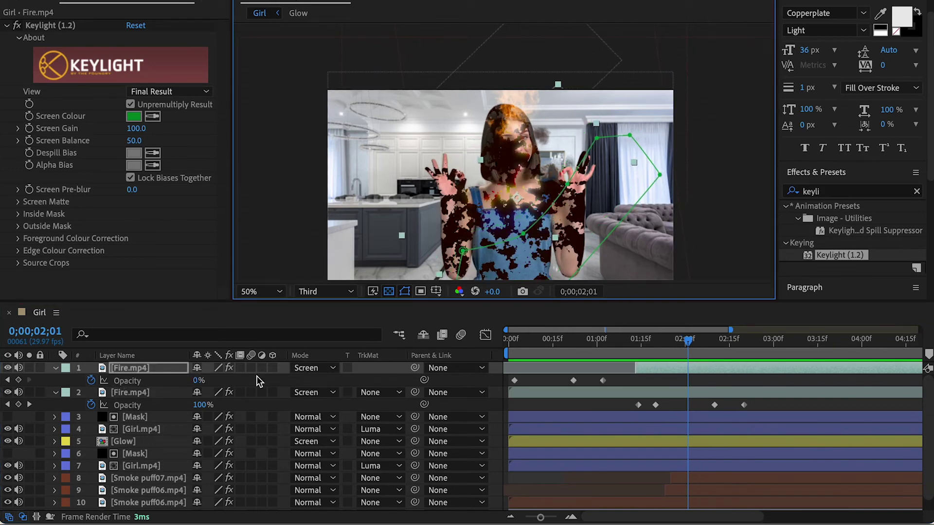
Remove the top Fire.mp4's Opacity keyframes and fade it in from 0% at about 0;00;01;19 to 100% at 0;00;01;25.
left_click(91, 380)
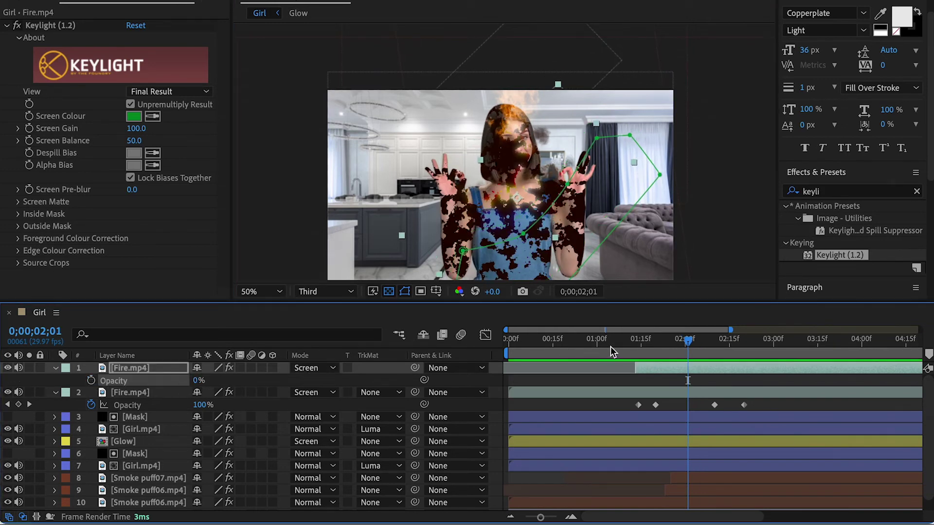
left_click(645, 343)
left_click_drag(647, 344, 668, 345)
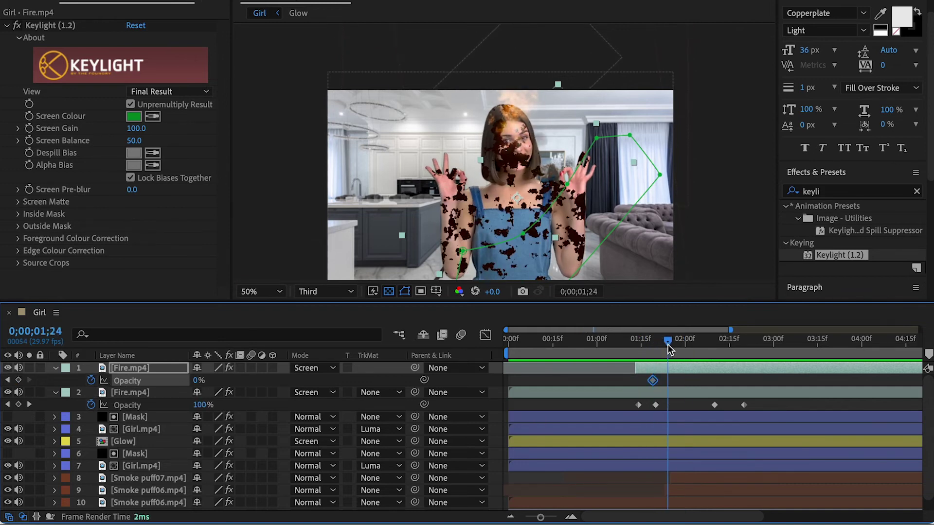
left_click_drag(197, 383, 336, 379)
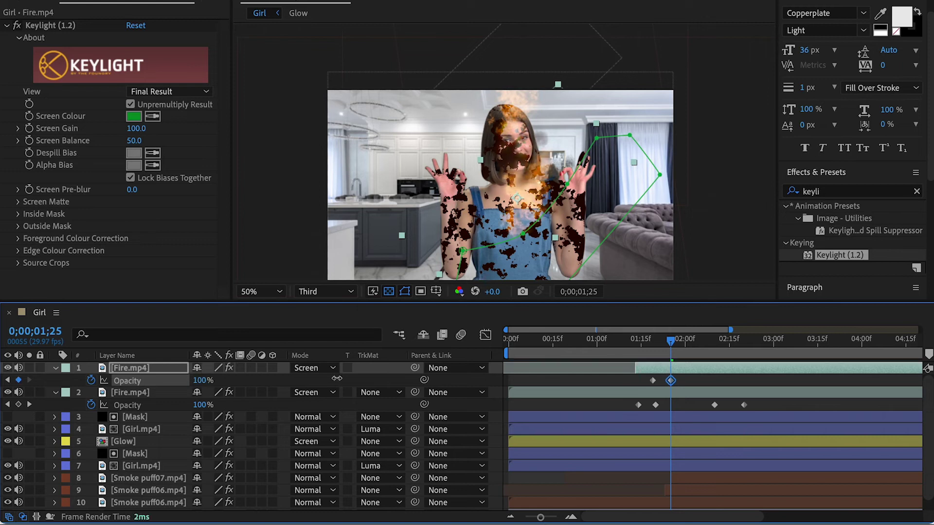
Scale the top Fire.mp4 to 82% and reposition it over the girl's chest.
left_click_drag(665, 342, 677, 343)
left_click(514, 170)
key("s")
left_click_drag(233, 381, 247, 381)
left_click_drag(517, 184, 511, 183)
left_click(673, 346)
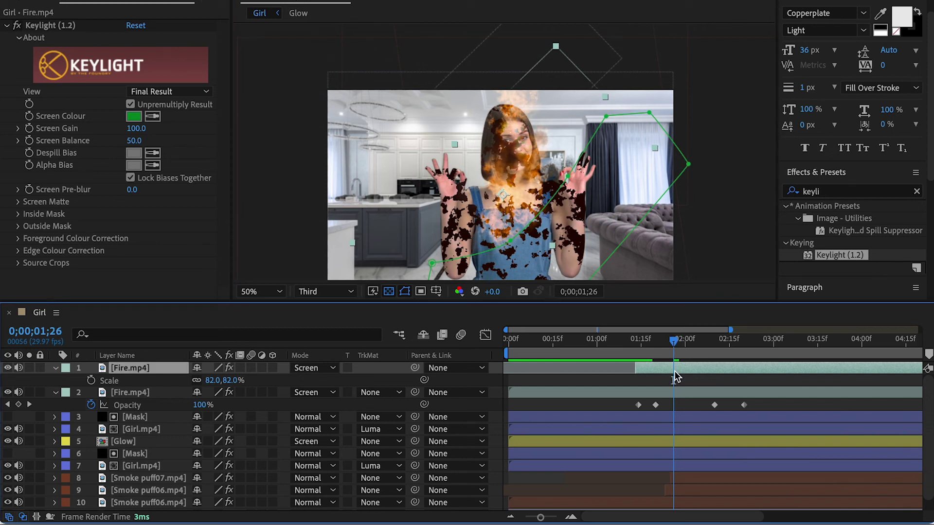
Hold the top Fire.mp4 at 100% Opacity until 0;00;02;08, fade it to 0% at 0;00;02;19, and preview.
key("space")
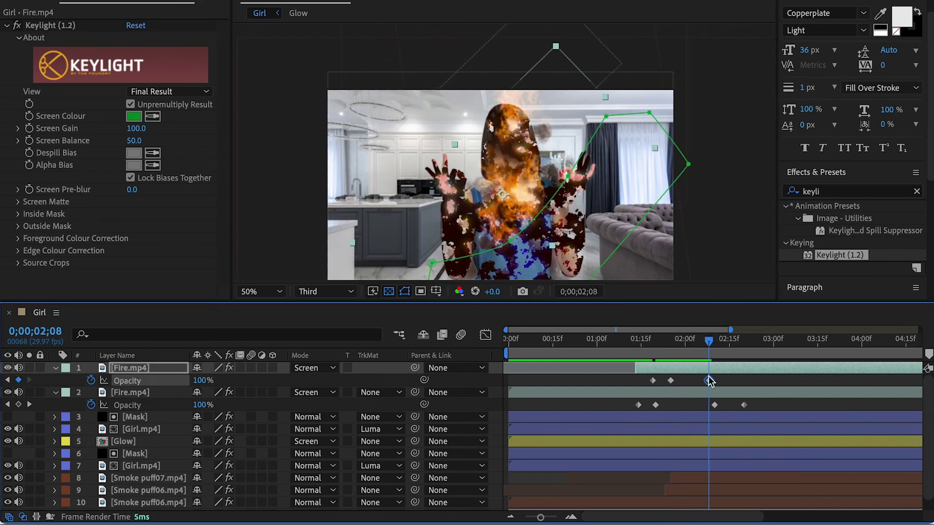
left_click_drag(715, 341, 746, 345)
left_click_drag(203, 386, 113, 381)
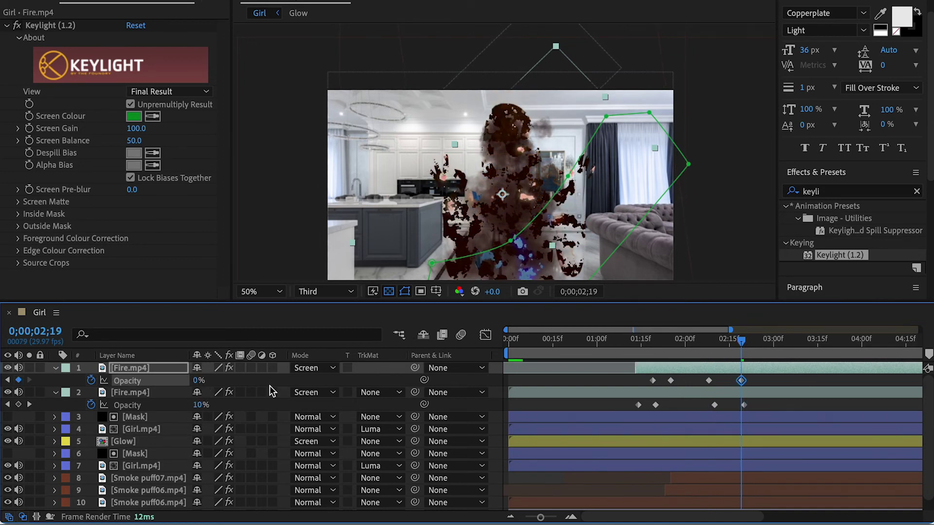
left_click(640, 335)
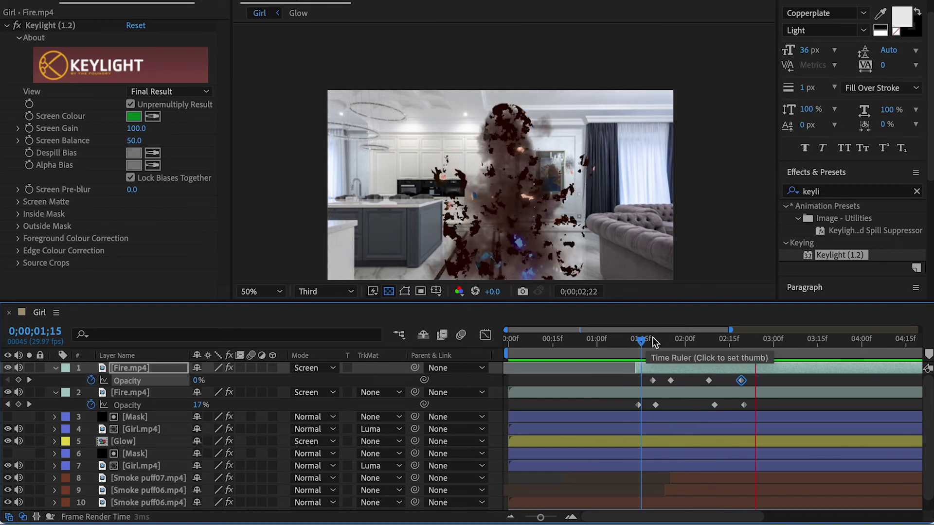
left_click(653, 338)
left_click_drag(654, 338, 630, 337)
key("space")
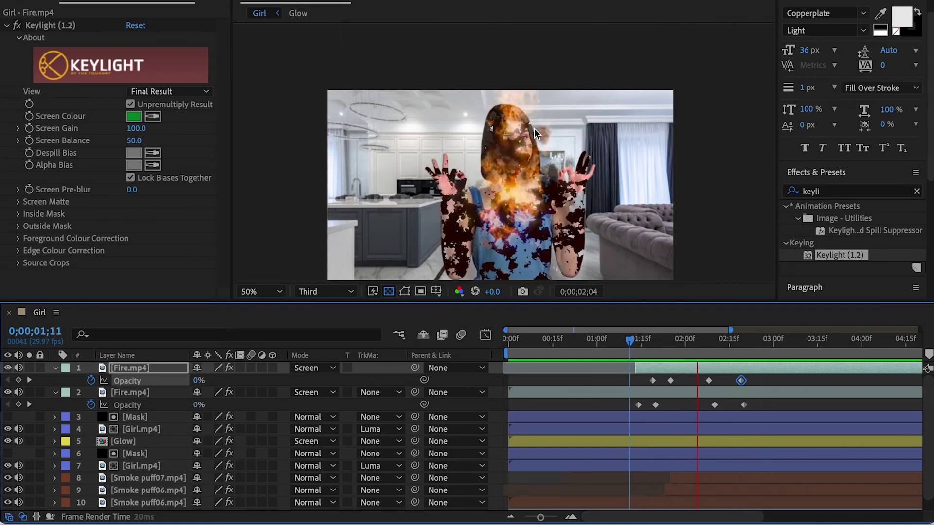
Duplicate the top Fire.mp4, remove the copy's Opacity keyframes, and set its Opacity to 100%.
left_click(142, 363)
key("ctrl+d")
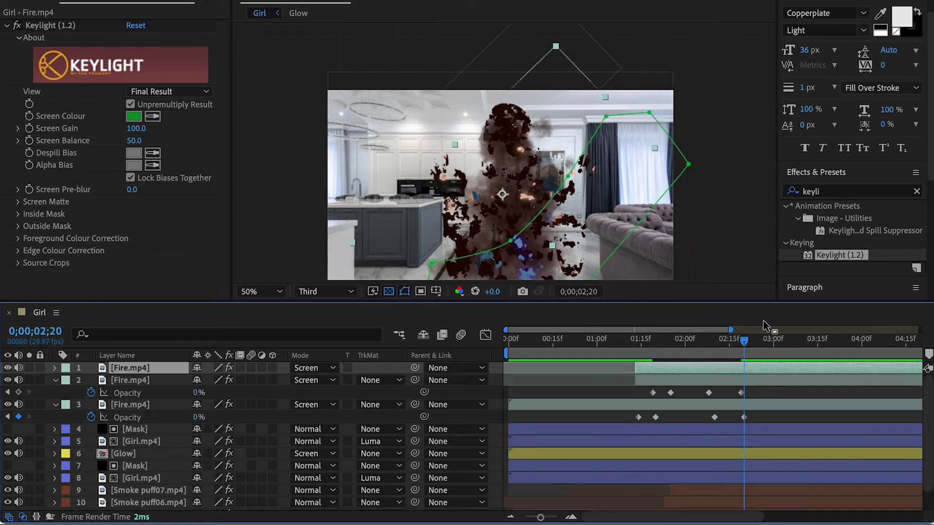
key("t")
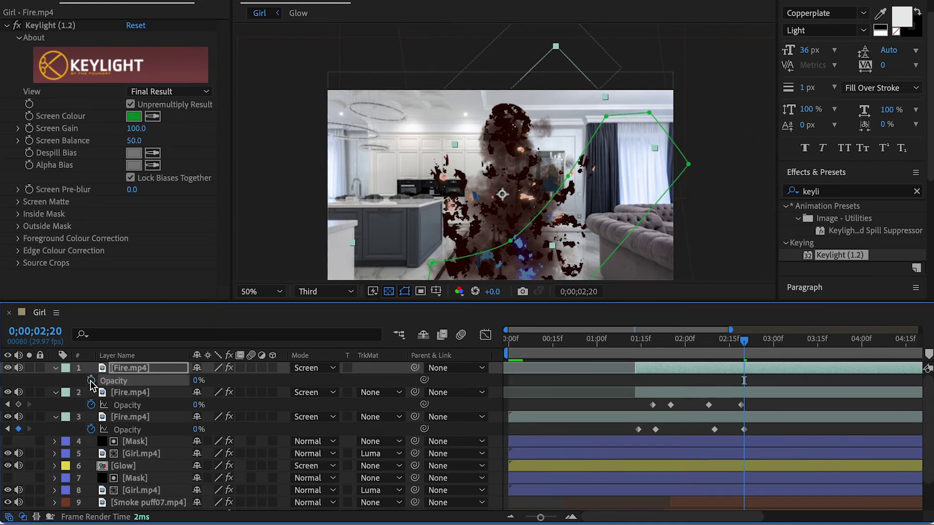
left_click_drag(197, 381, 404, 383)
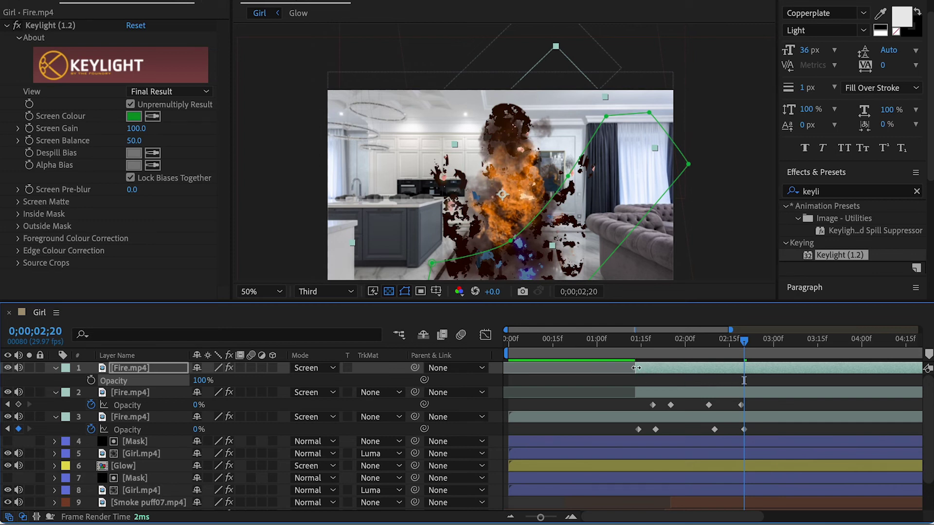
left_click_drag(636, 367, 756, 368)
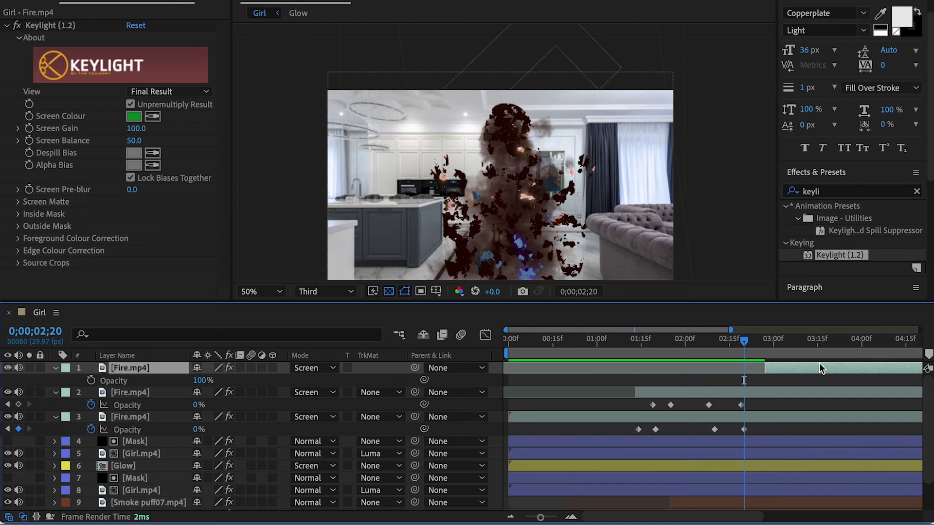
key("ctrl+z")
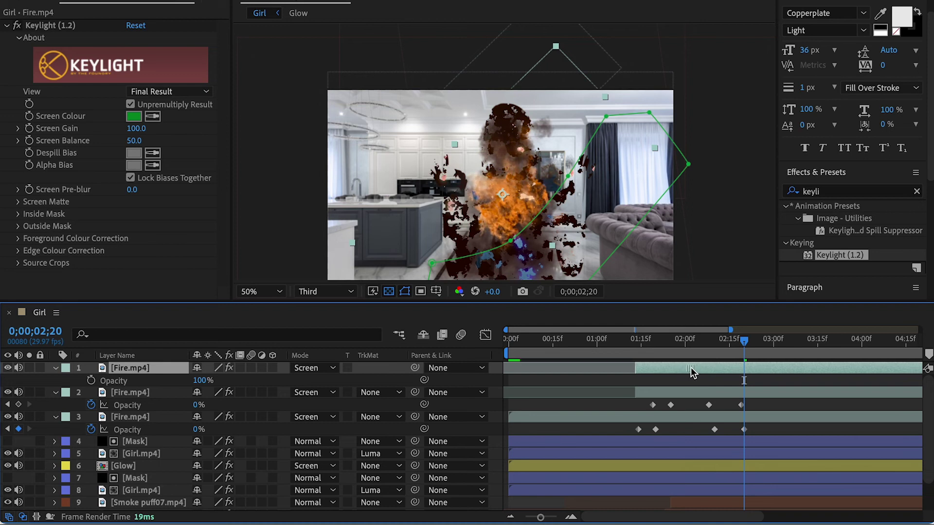
Move the new Fire.mp4 down over the girl's lower torso and rotate it to -28°.
left_click(677, 342)
left_click_drag(530, 207, 530, 239)
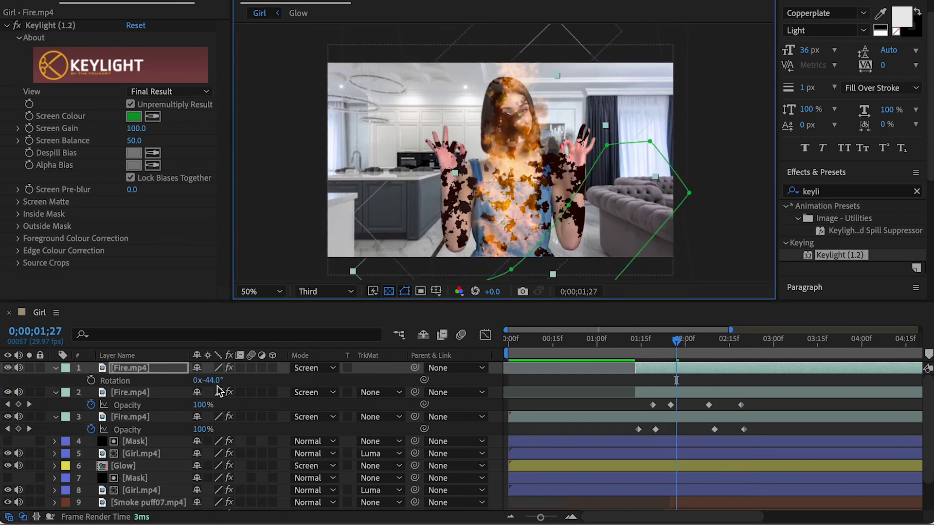
left_click_drag(214, 380, 228, 380)
key("Page_Up")
key("Page_Up")
key("Page_Up")
key("Page_Up")
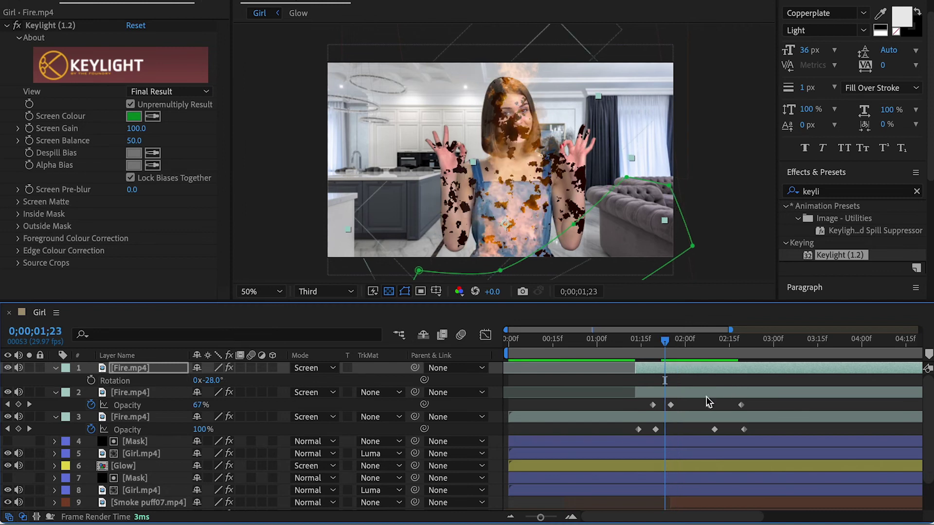
Copy the second Fire.mp4's four Opacity keyframes to the top Fire.mp4, and stagger the fade timing across the fire layers.
left_click(706, 393)
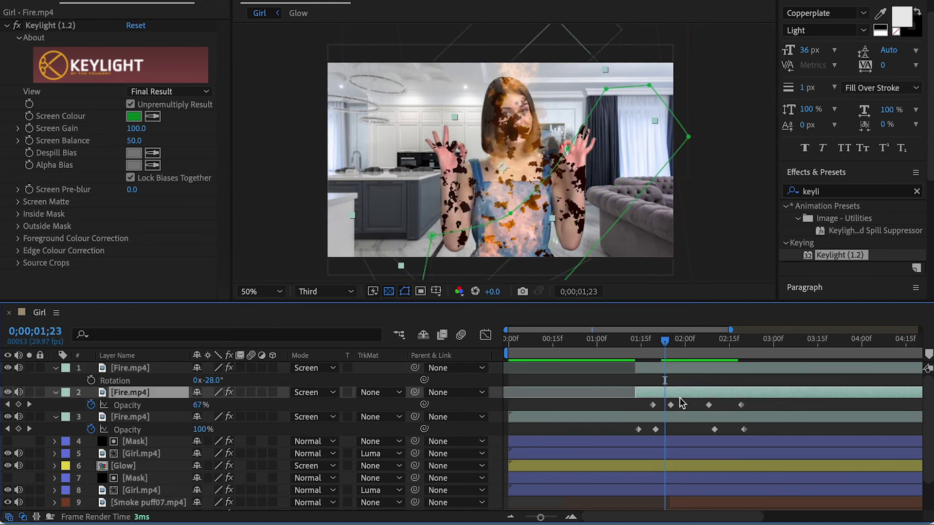
left_click_drag(768, 404, 629, 407)
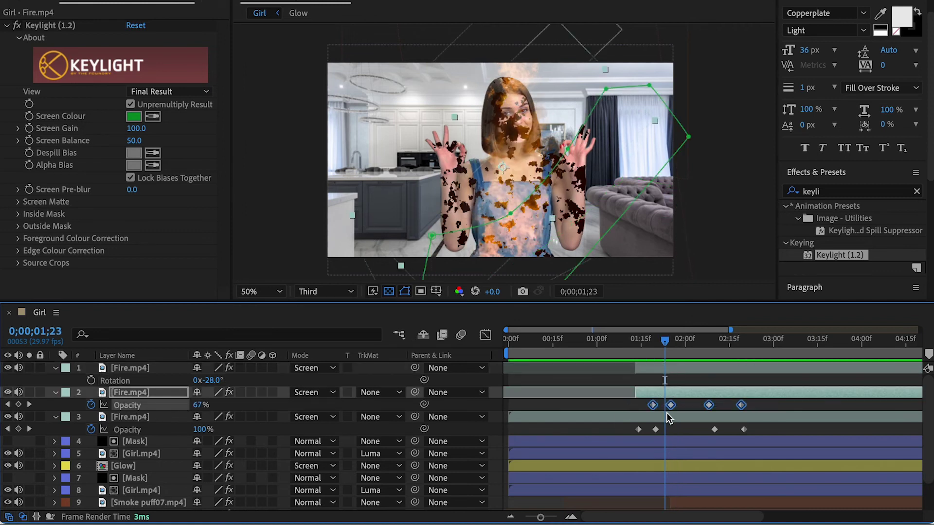
key("ctrl+c")
left_click(673, 366)
key("ctrl+v")
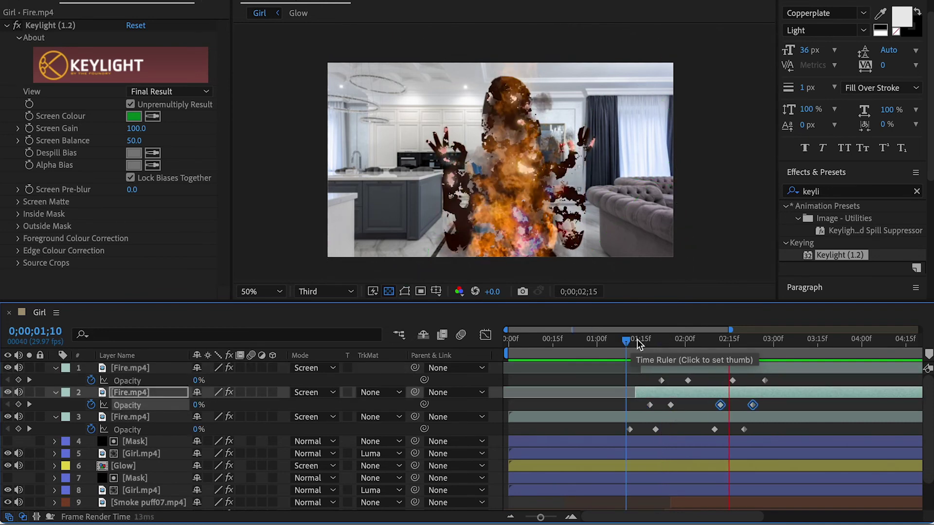
left_click(677, 340)
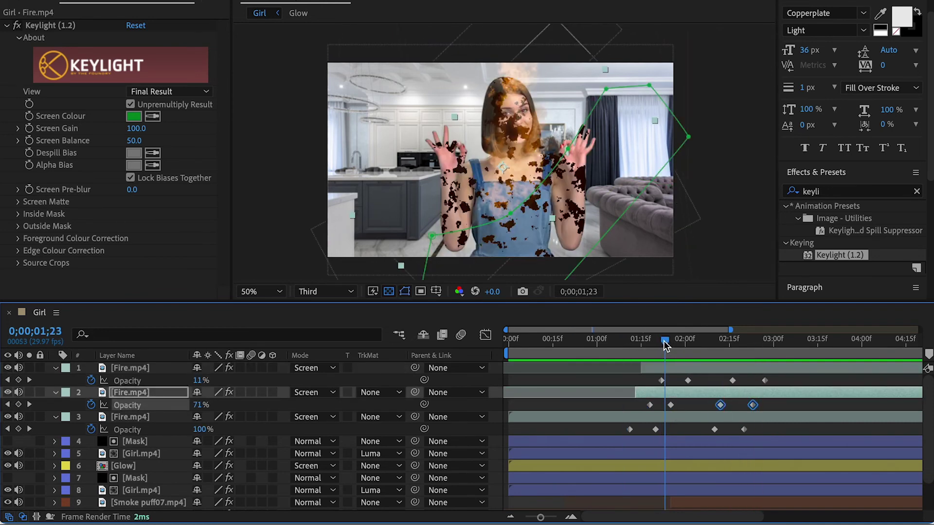
Duplicate the top Fire.mp4, scale the copy down, and place it over the girl's raised hand by the curtains.
left_click(142, 368)
key("ctrl+d")
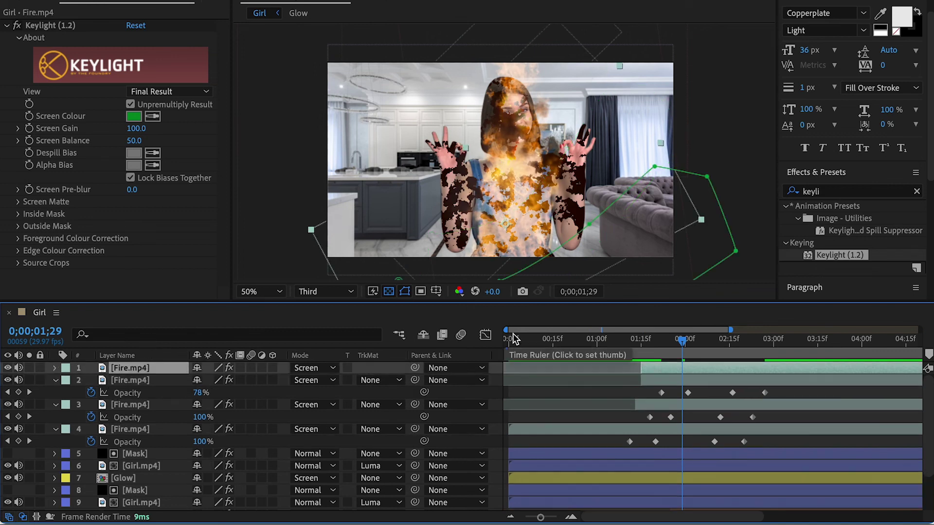
key("p")
left_click_drag(524, 240, 598, 132)
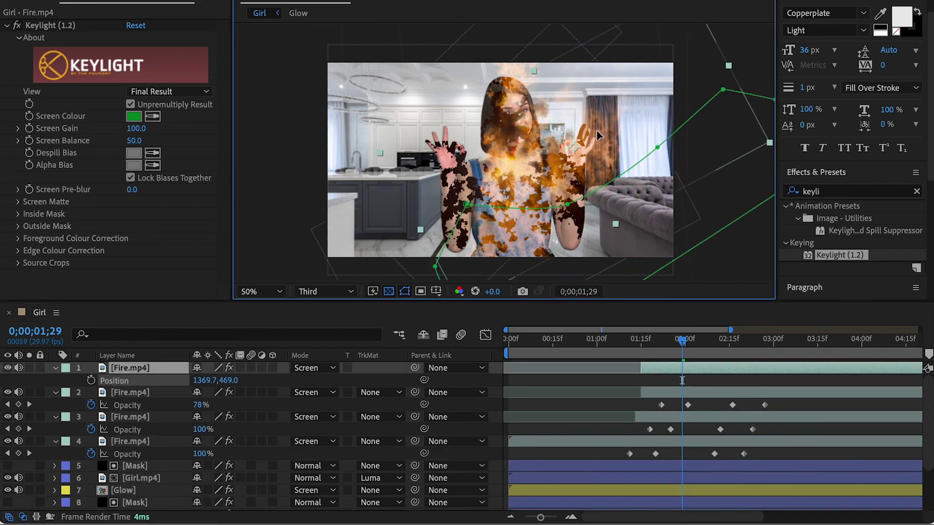
Shift the raised hand's Fire.mp4 Opacity keyframes earlier so its fade-in starts at about 0;00;01;19, keeping the layer start at 0;00;01;15.
key("t")
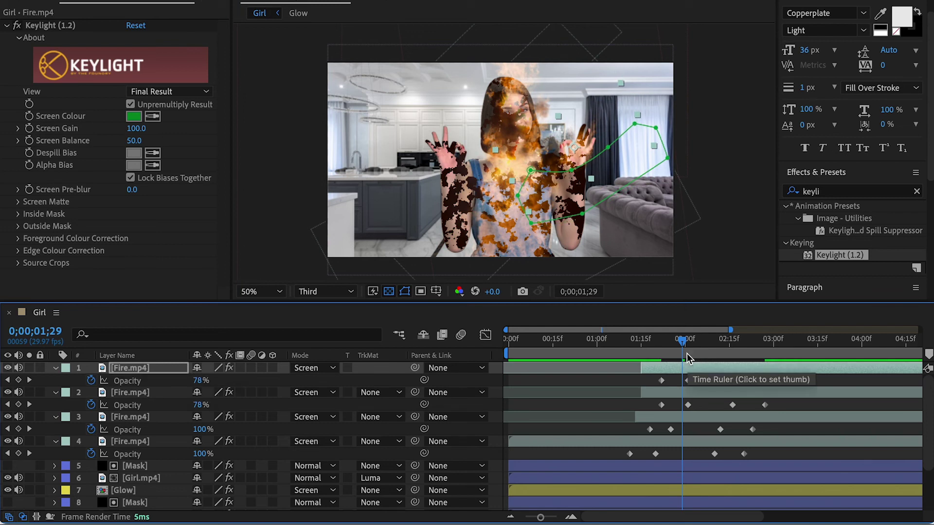
left_click_drag(683, 340, 653, 341)
left_click_drag(779, 376, 645, 383)
left_click_drag(653, 340, 697, 341)
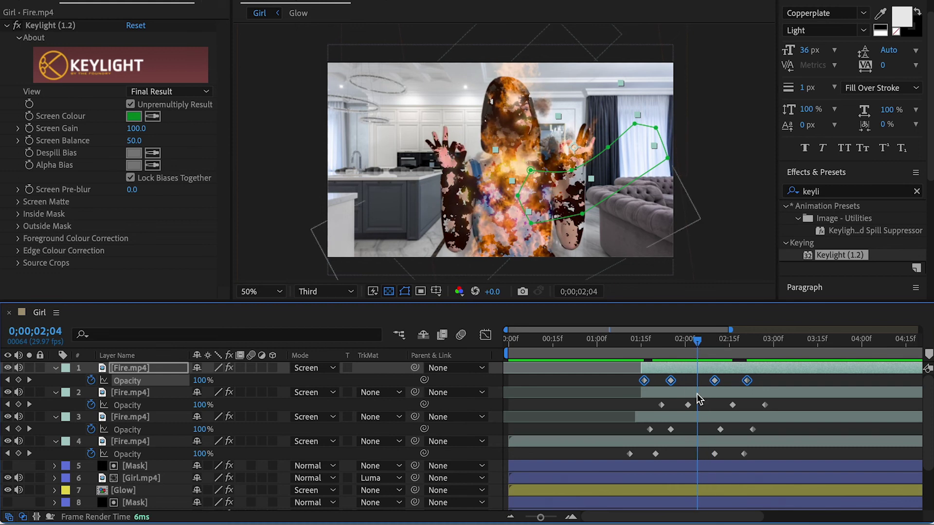
left_click_drag(641, 367, 709, 368)
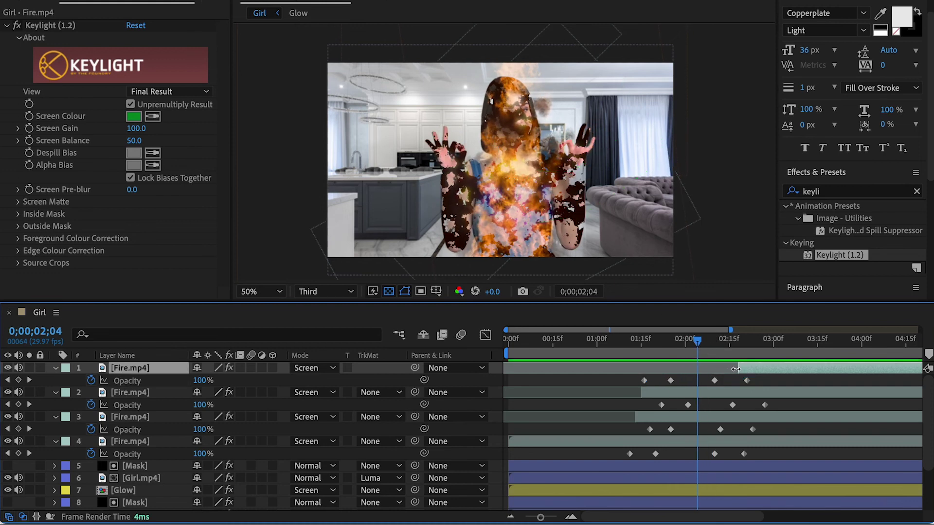
left_click_drag(779, 368, 681, 368)
left_click_drag(673, 376, 653, 381)
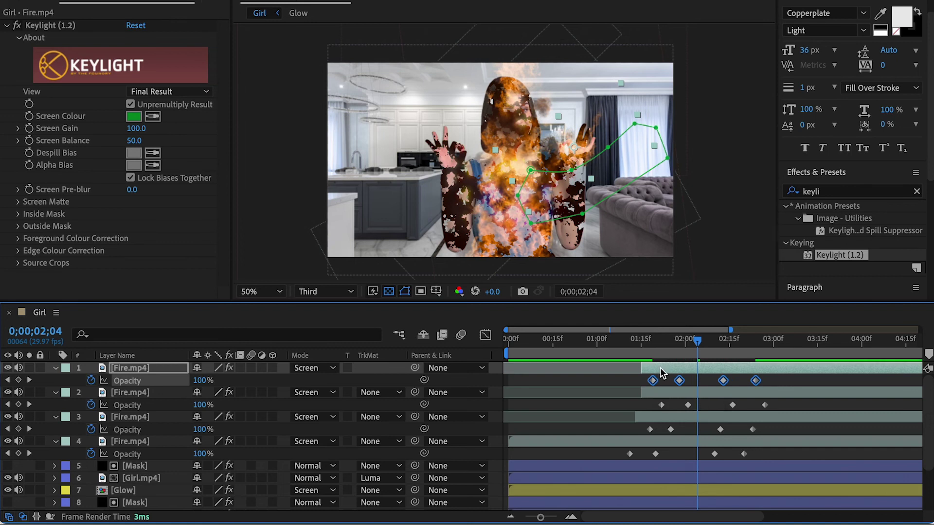
Rotate the raised hand's Fire.mp4 to -11° and preview the burn.
mouse_move(697, 340)
left_mouse_down()
mouse_move(659, 341)
mouse_move(690, 341)
left_mouse_up()
key("r")
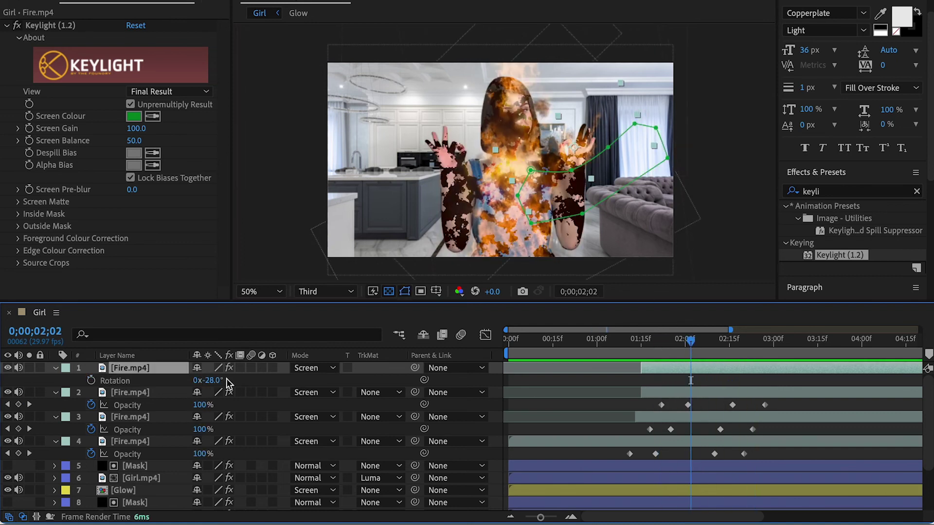
left_click_drag(216, 381, 228, 382)
left_click(664, 339)
key("space")
left_click(667, 341)
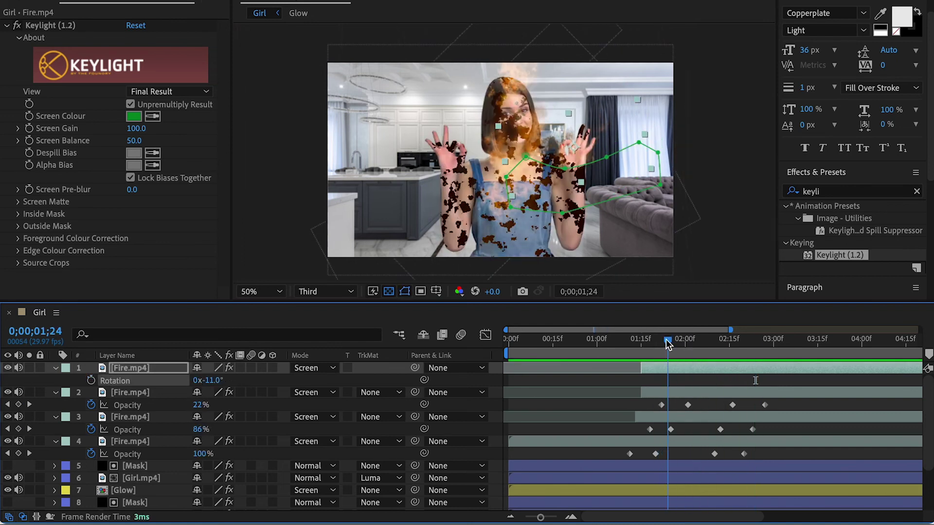
left_click_drag(667, 339, 714, 339)
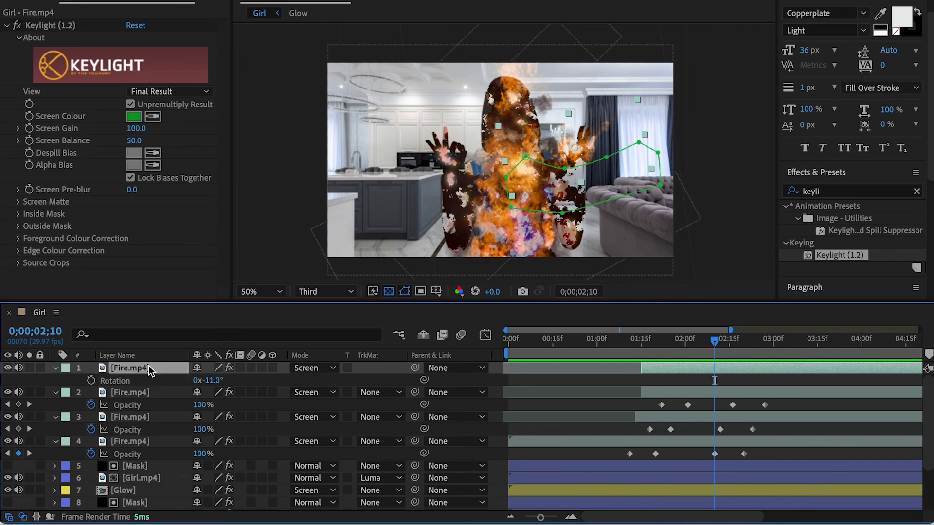
Duplicate the hand's Fire.mp4, move the copy down to the elbow on the sofa side, and start it at about 0;00;01;18.
key("ctrl+d")
left_click_drag(674, 368, 528, 387)
key("u")
left_click_drag(532, 381, 655, 381)
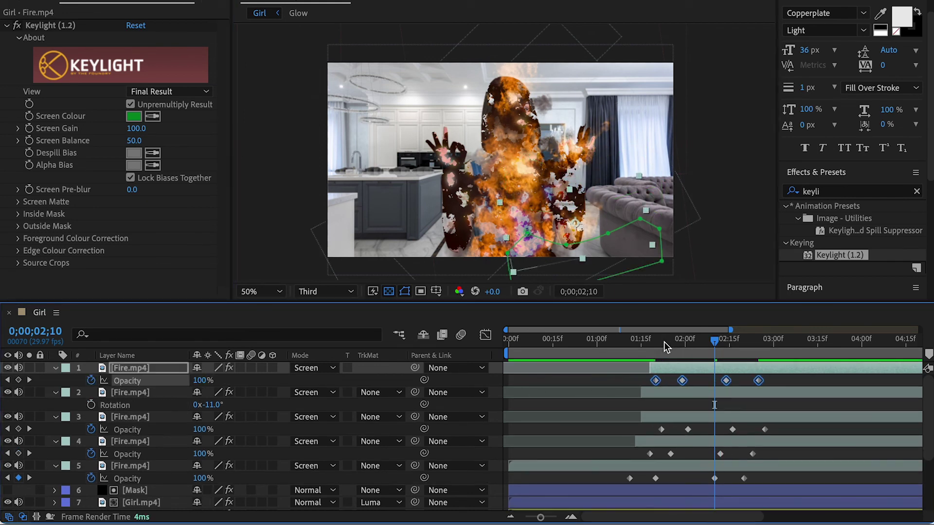
left_click_drag(665, 343, 717, 342)
Rotate the elbow's Fire.mp4 to -46°, nudge it closer to the arm, and preview the result.
left_click(167, 365)
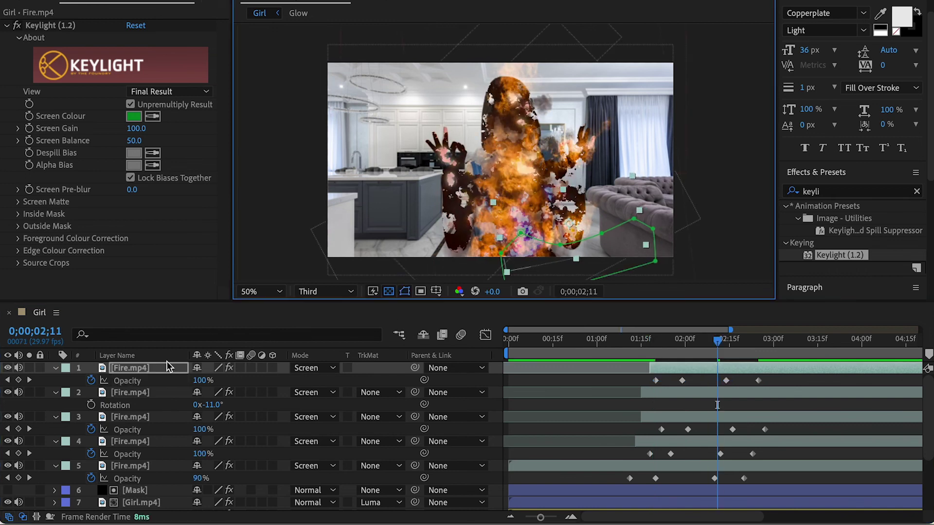
left_click_drag(210, 382, 172, 381)
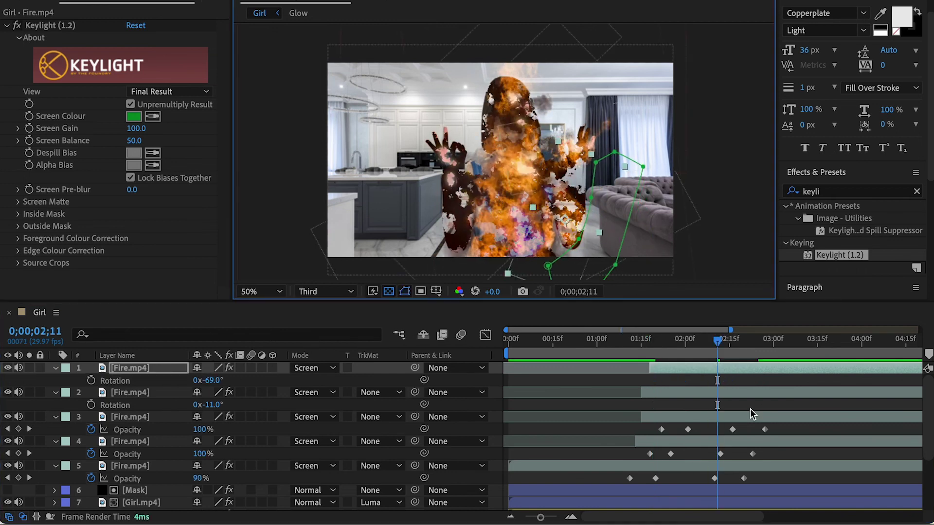
left_click(645, 342)
key("space")
left_click(646, 341)
key("space")
left_click_drag(647, 340, 723, 342)
left_click_drag(590, 242, 586, 243)
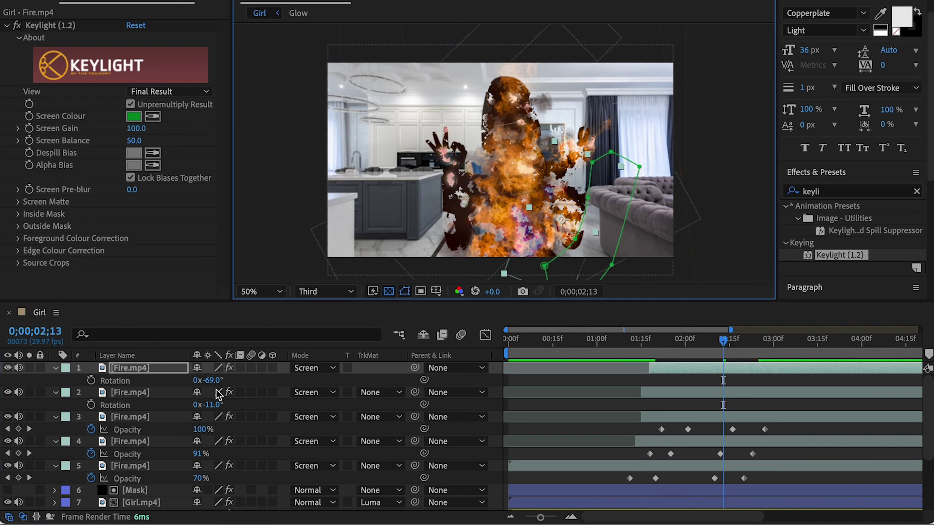
left_click_drag(215, 381, 233, 377)
key("space")
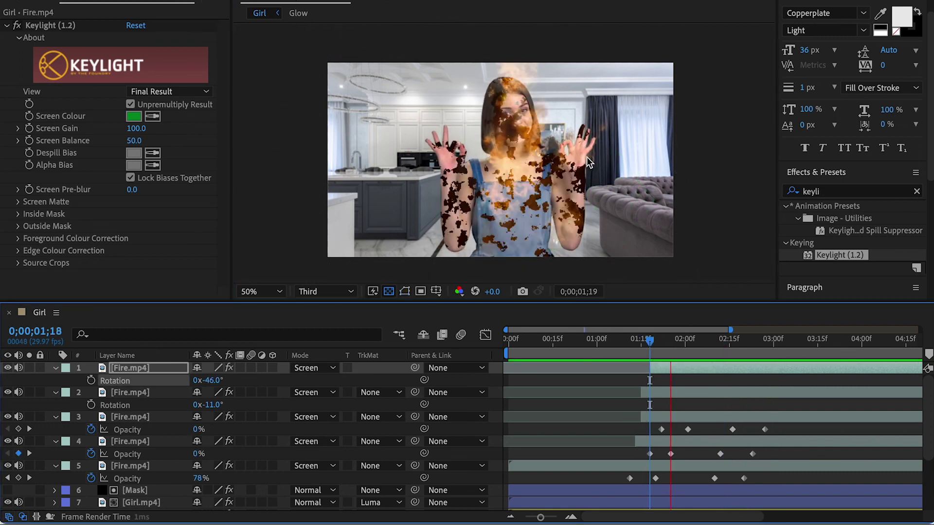
key("space")
Duplicate the elbow's Fire.mp4 onto the raised hand on the kitchen side, with its Opacity keyframes starting at 0;00;01;14.
mouse_move(635, 339)
left_mouse_down()
mouse_move(687, 340)
mouse_move(652, 345)
left_mouse_up()
key("ctrl+d")
key("u")
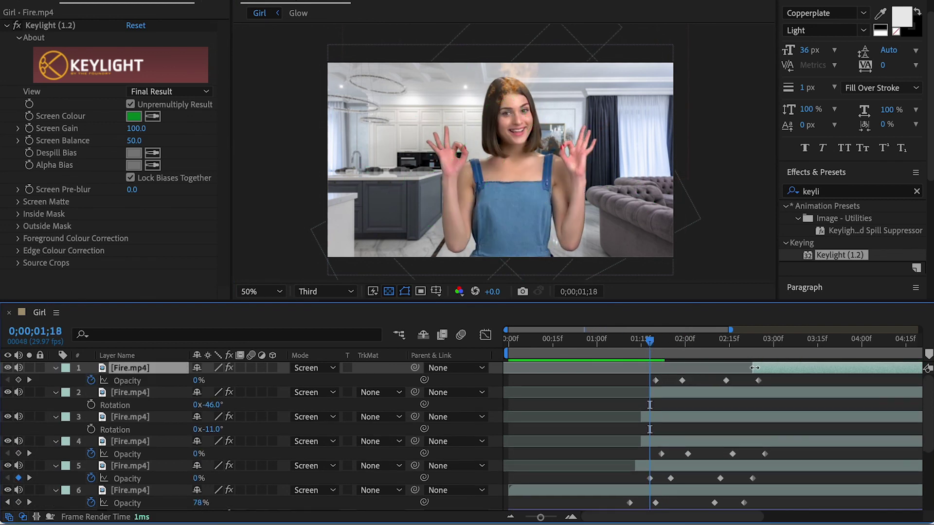
mouse_move(642, 378)
left_mouse_down()
mouse_move(517, 385)
mouse_move(639, 381)
left_mouse_up()
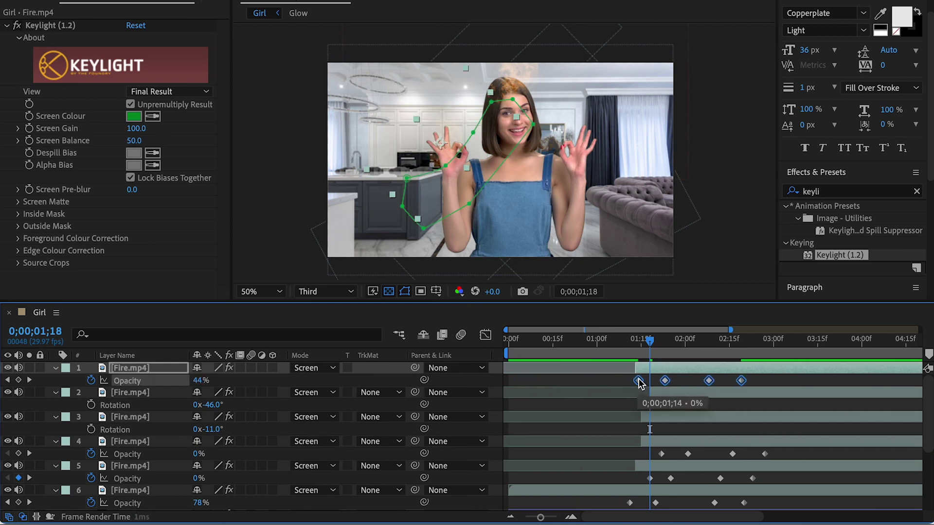
Rotate the kitchen-side hand's Fire.mp4 to -9°, adjust its position on the hand, and preview.
left_click_drag(650, 342, 681, 347)
left_click(681, 368)
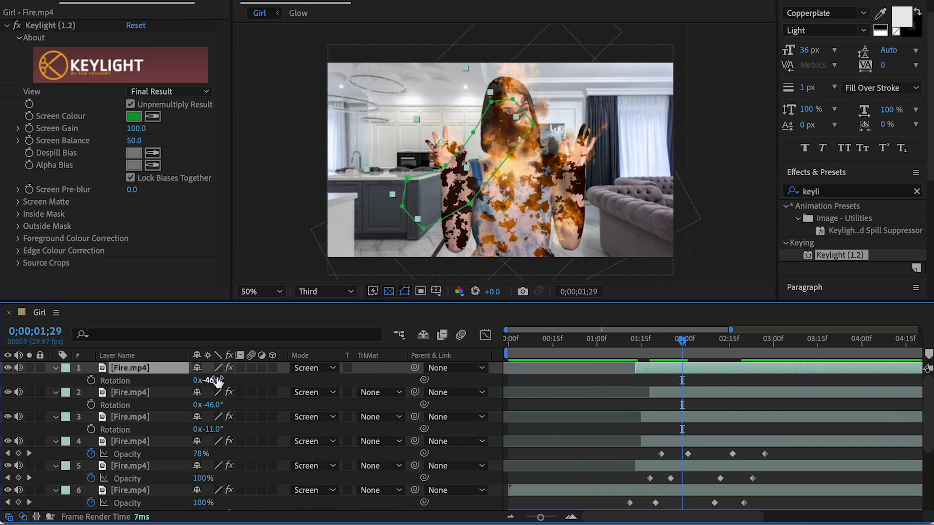
left_click_drag(217, 381, 242, 380)
left_click_drag(445, 187, 453, 191)
left_click_drag(682, 342, 753, 365)
key("space")
Duplicate the kitchen-side hand's Fire.mp4 and slide the copy later to start at about 0;00;01;17.
key("ctrl+d")
key("u")
left_click_drag(693, 370, 654, 383)
left_click_drag(658, 340, 676, 339)
Move the newest Fire.mp4 down onto the kitchen-side arm, rotate it to -39°, and preview the whole burn.
left_click_drag(512, 165, 512, 234)
key("r")
left_click_drag(208, 380, 195, 380)
left_click_drag(675, 347, 645, 340)
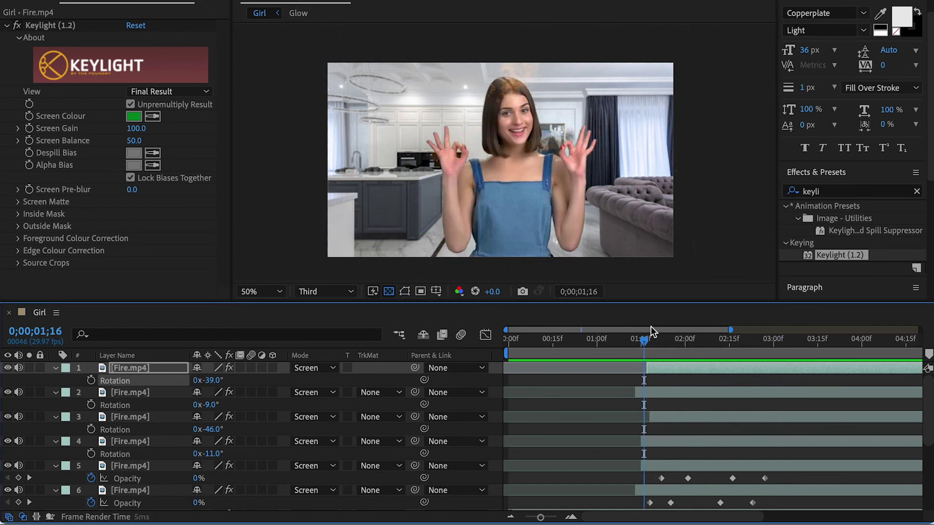
key("space")
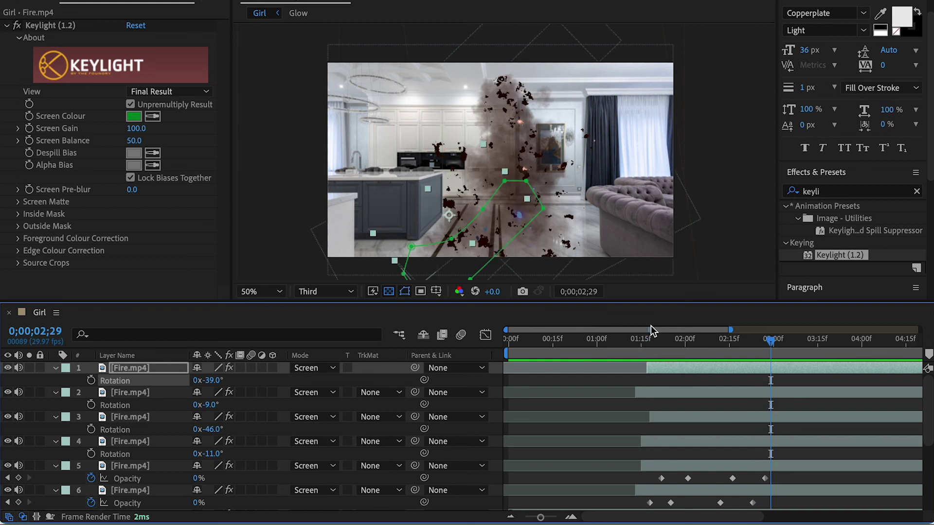
left_click(626, 340)
key("space")
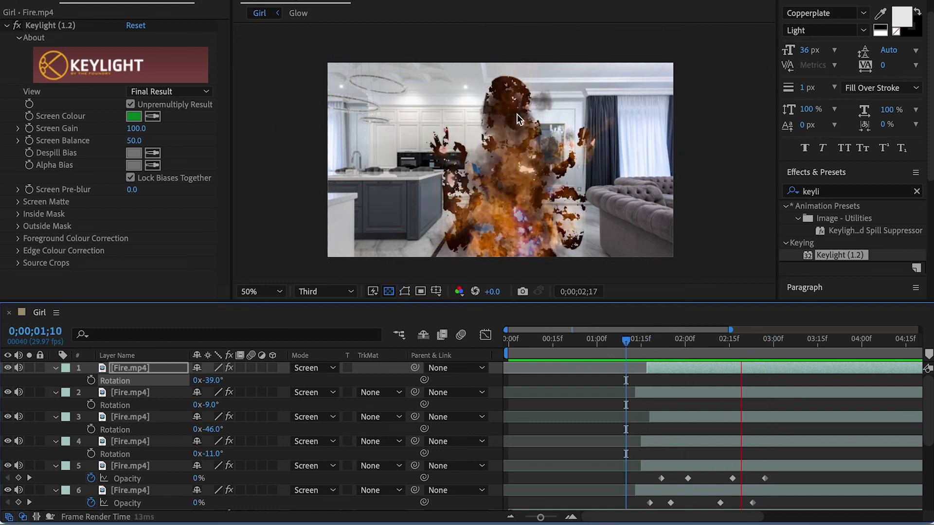